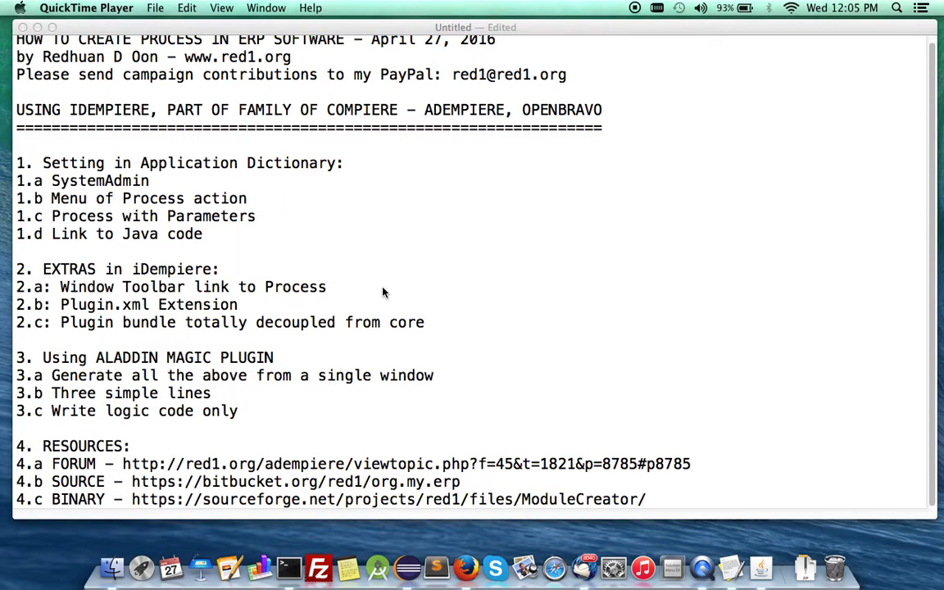
# Review the tutorial outline, switch to Firefox and view the org.my.erp repository overview on Bitbucket.
pyautogui.scroll(1, 343, 257)
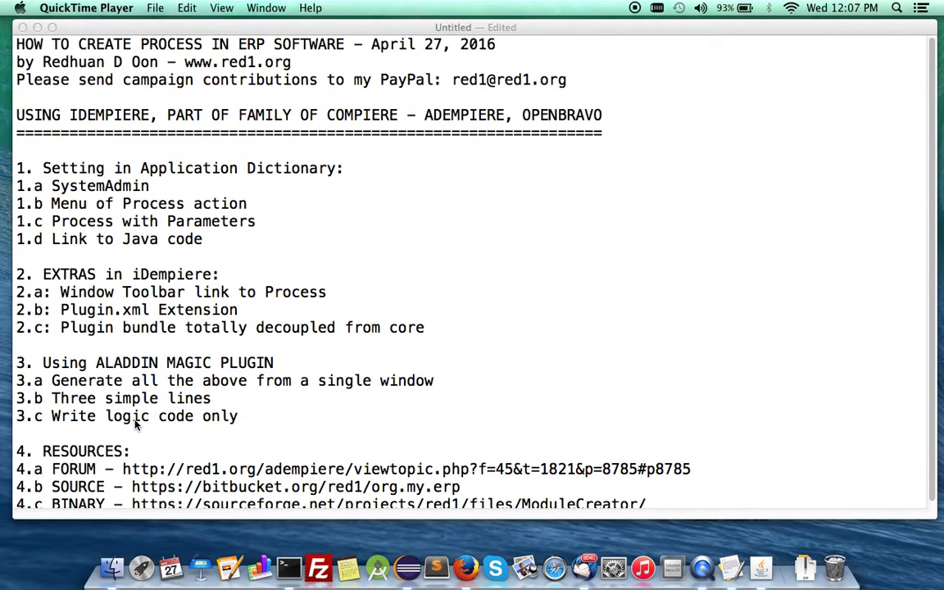
pyautogui.scroll(-1, 136, 423)
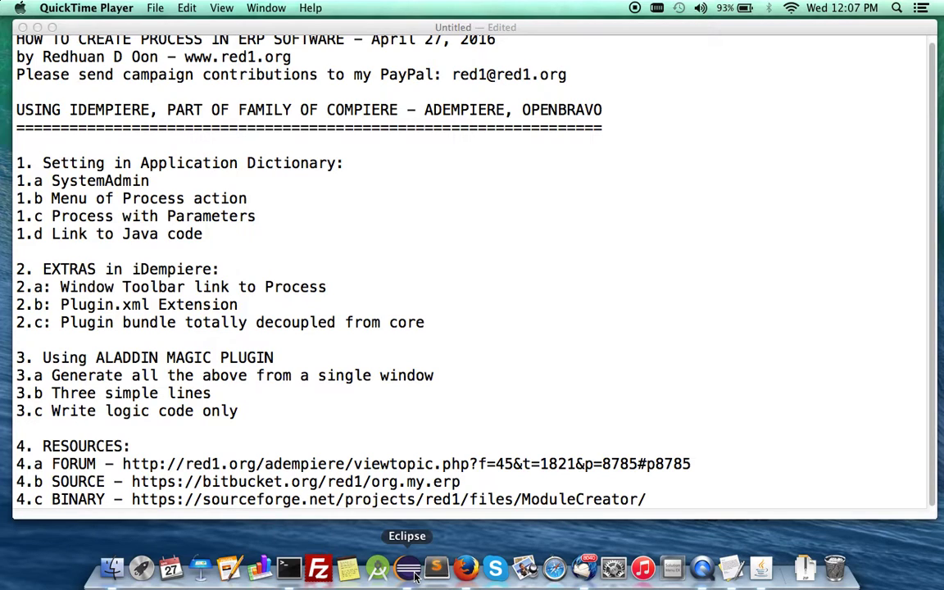
pyautogui.click(465, 567)
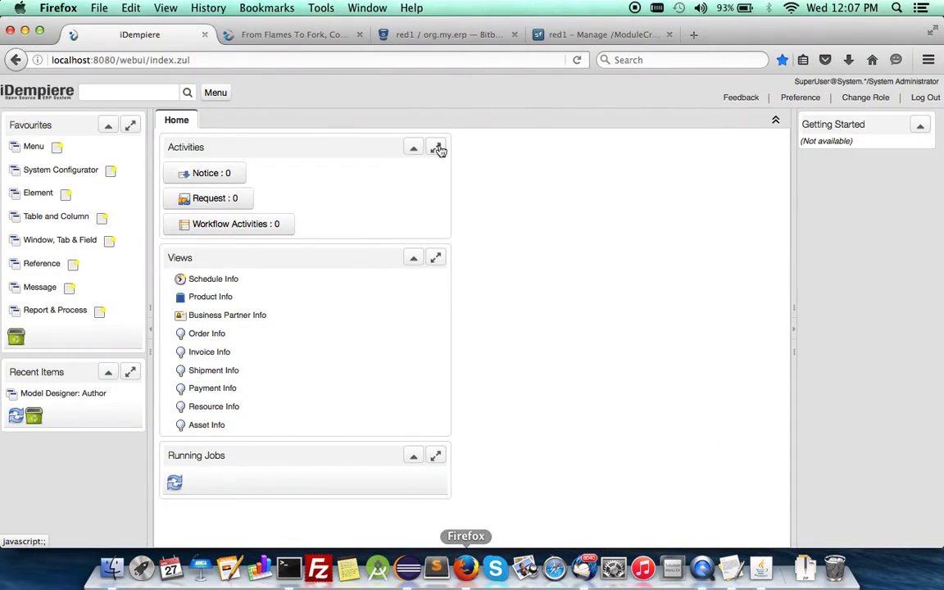
pyautogui.click(413, 37)
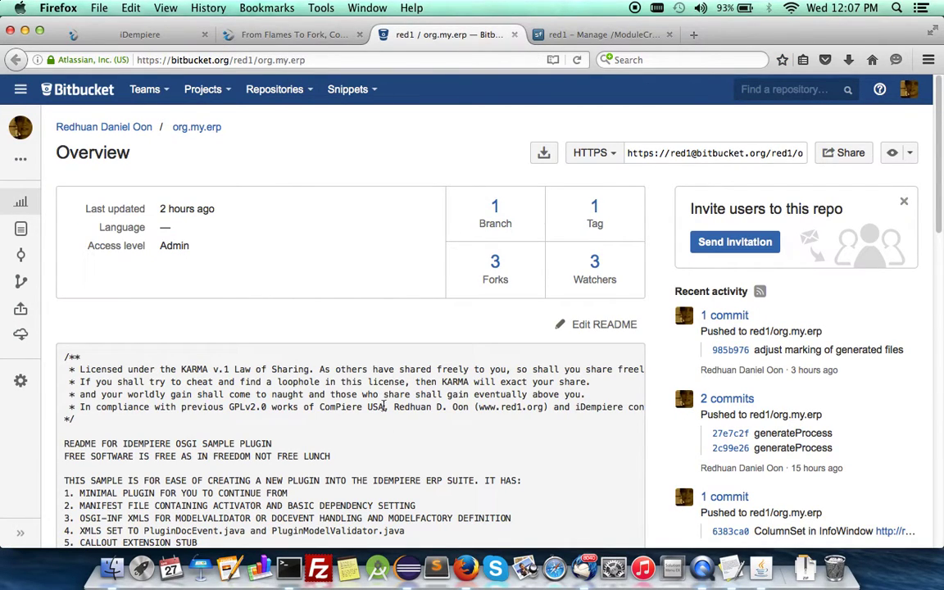
# Switch to Eclipse and close the open MModelDesign.java file.
pyautogui.click(407, 567)
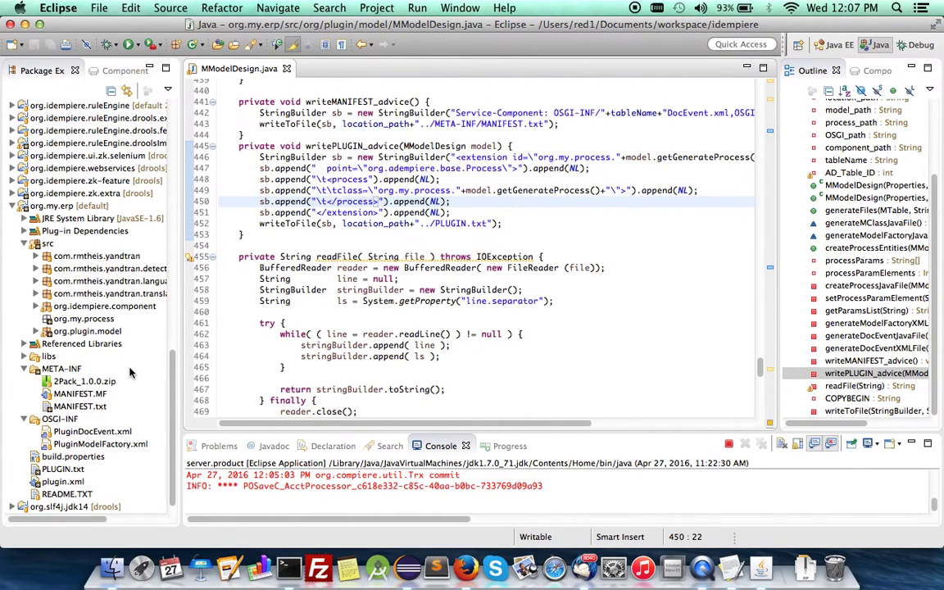
pyautogui.click(287, 68)
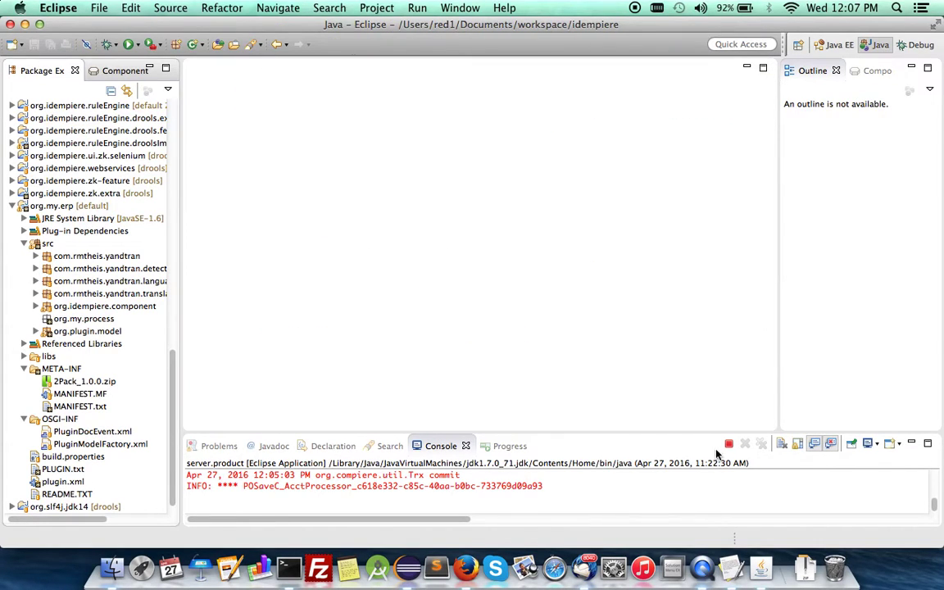
# Switch to the iDempiere page in Firefox, log out and log back in with the remembered SuperUser credentials.
pyautogui.click(465, 567)
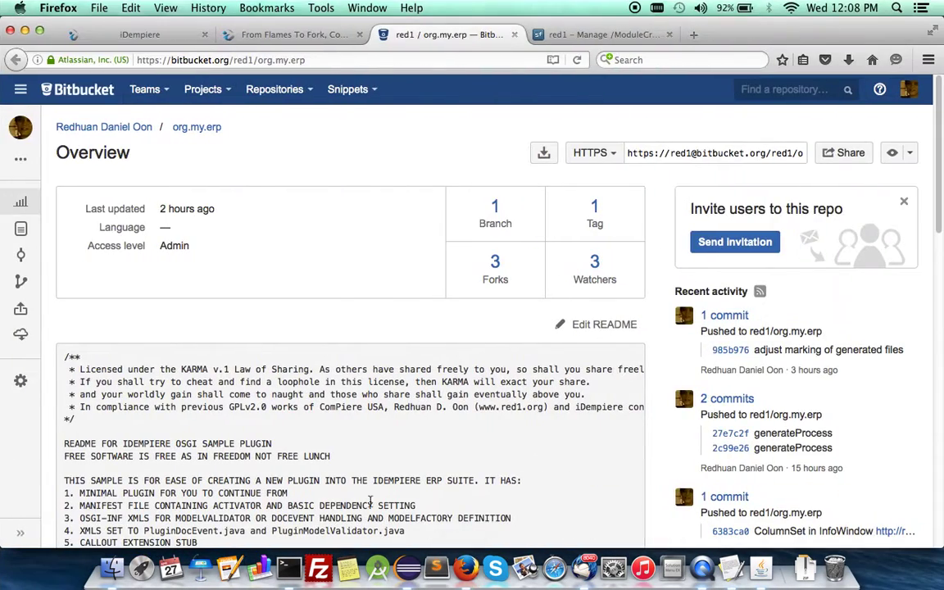
pyautogui.click(90, 36)
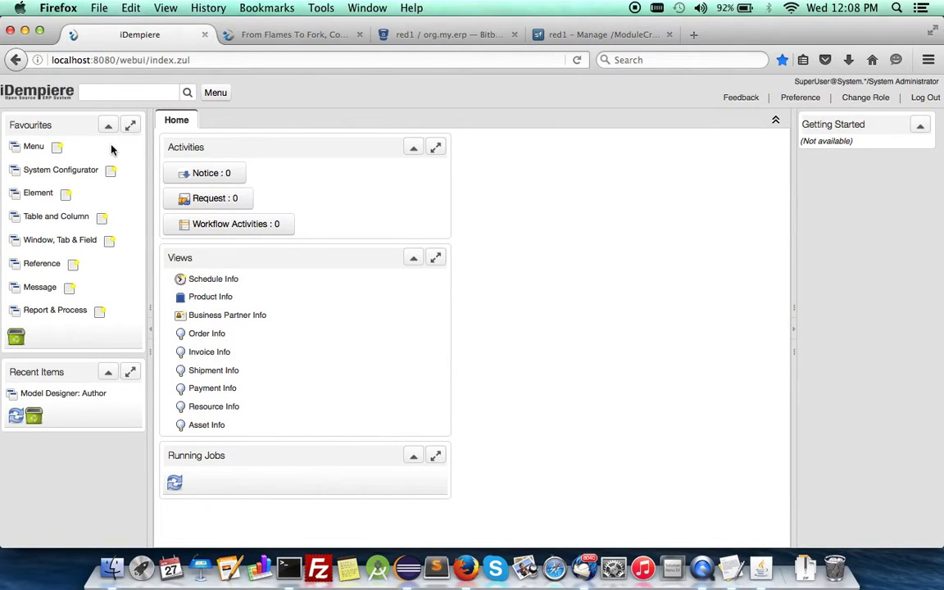
pyautogui.click(923, 98)
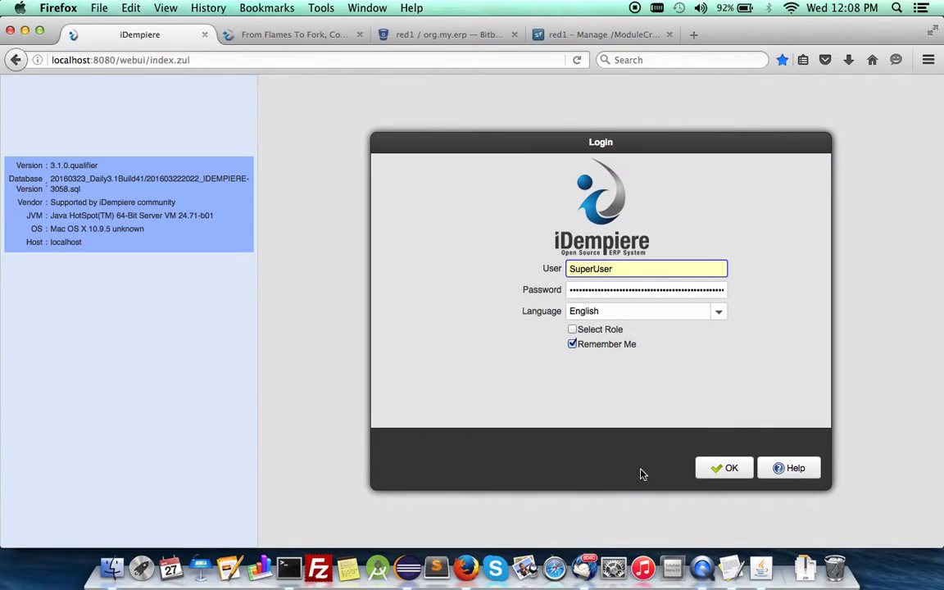
pyautogui.click(710, 474)
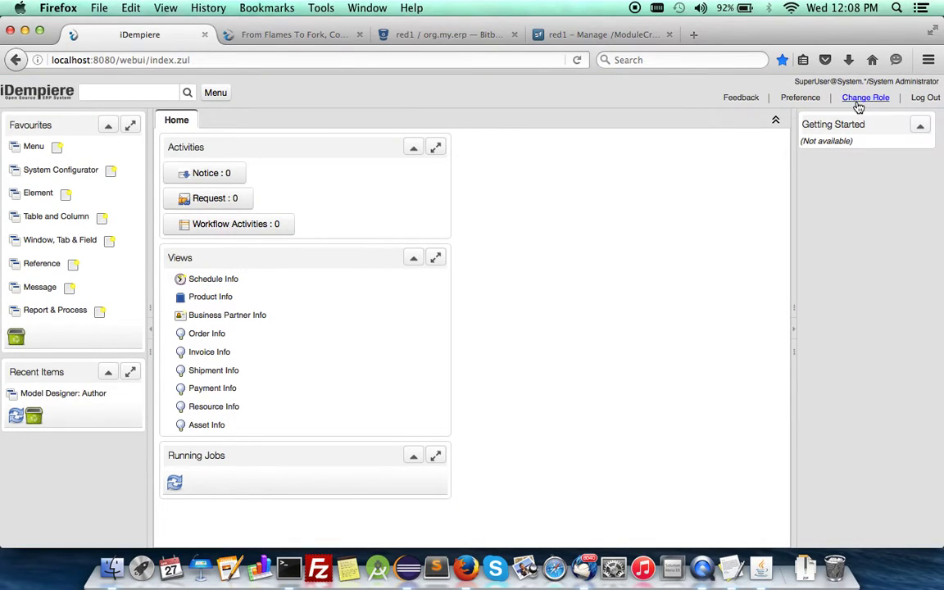
# Open the Model Designer window in the New Menu folder.
pyautogui.click(215, 93)
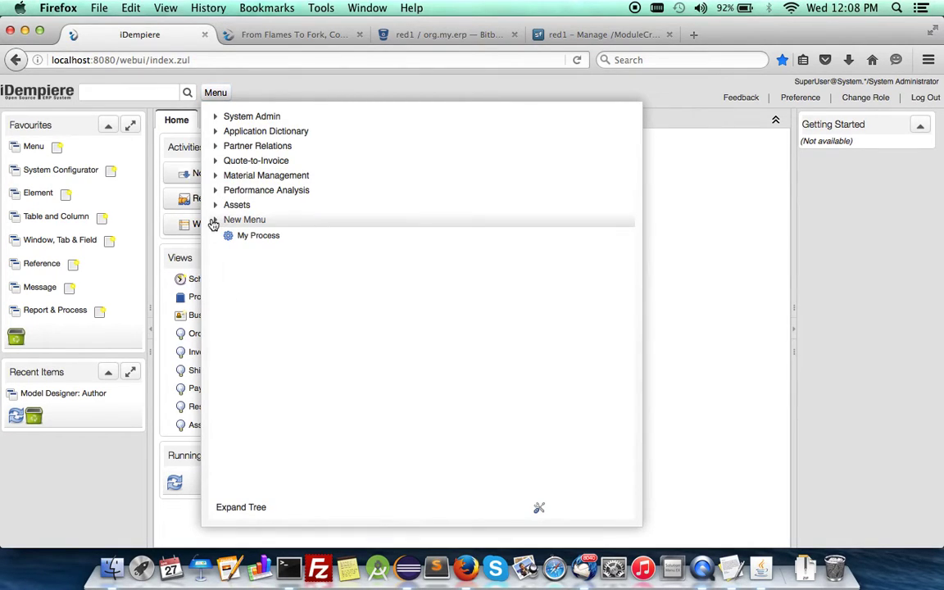
pyautogui.click(214, 220)
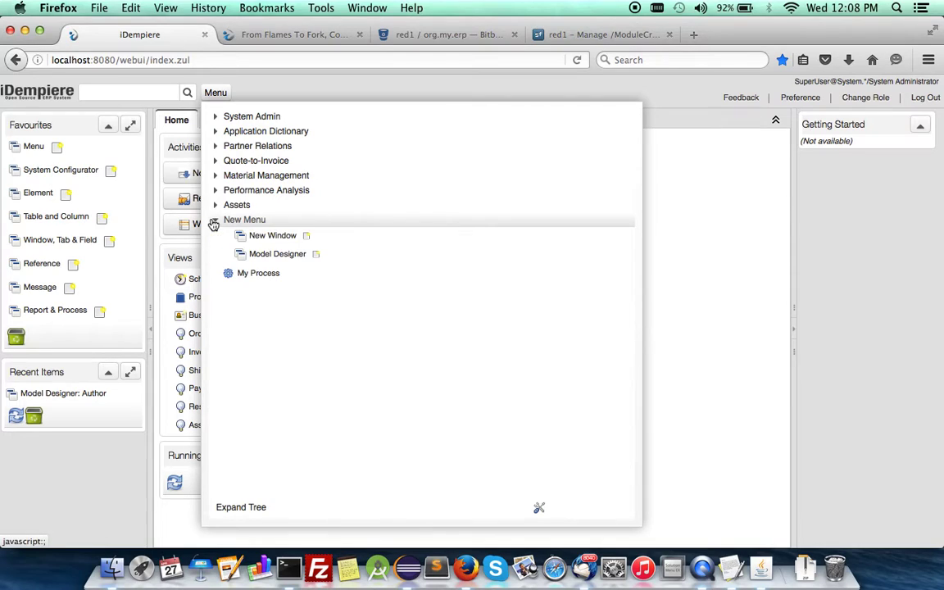
pyautogui.click(267, 254)
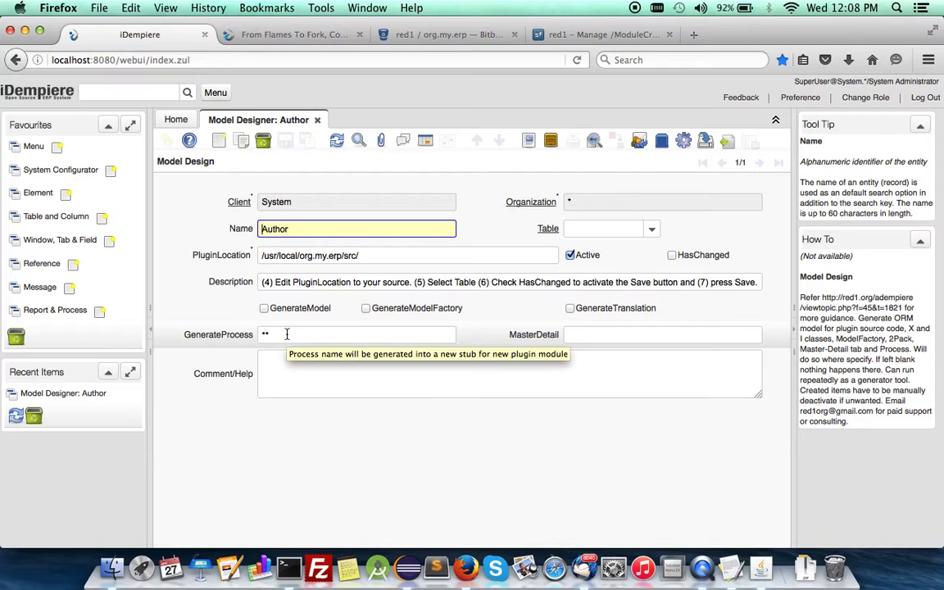
# Mark the Author model design as HasChanged and set its GenerateProcess name to MySpecialProcess.
pyautogui.click(672, 256)
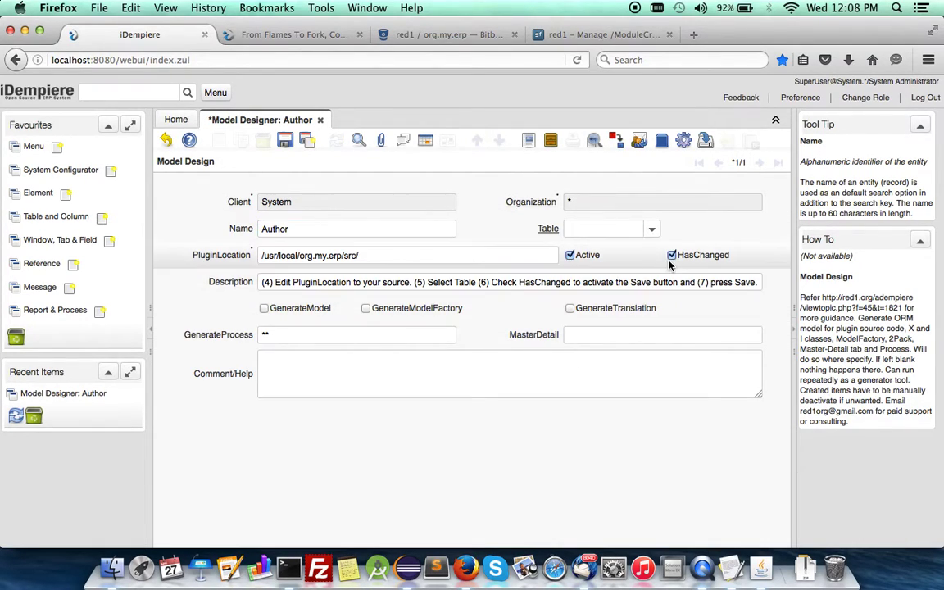
pyautogui.click(272, 336)
pyautogui.press('BackSpace')
pyautogui.press('BackSpace')
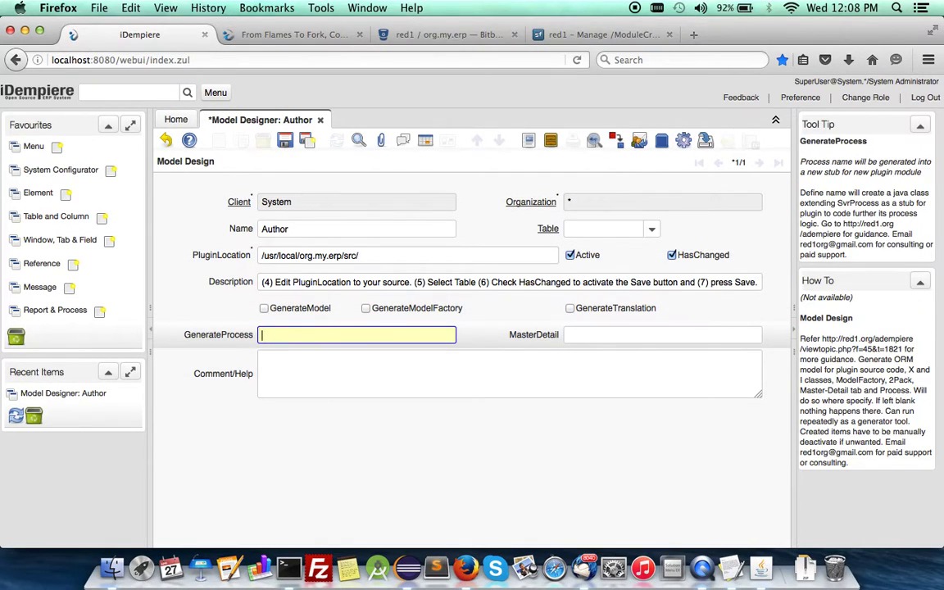
pyautogui.write('MyProcess')
pyautogui.click(214, 94)
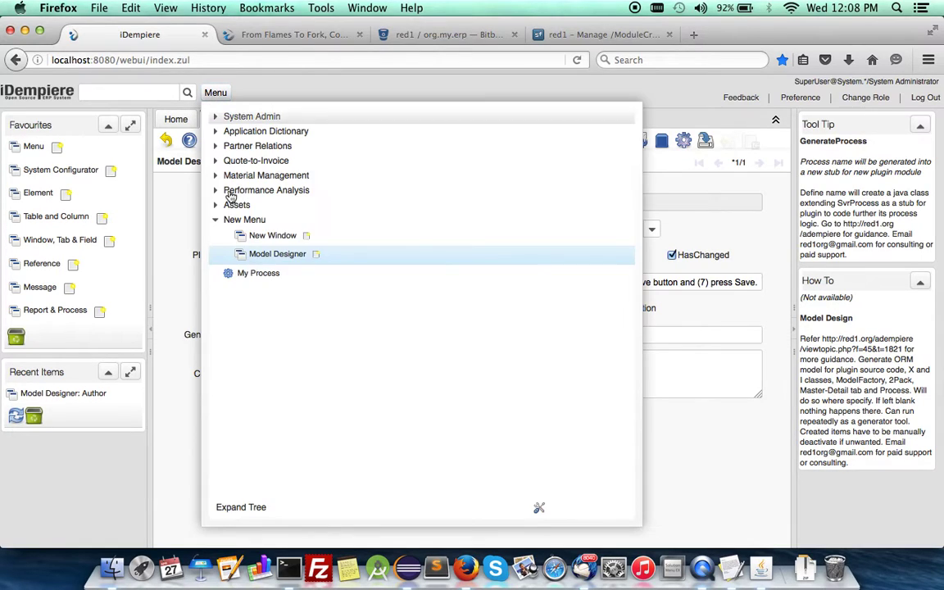
pyautogui.click(650, 420)
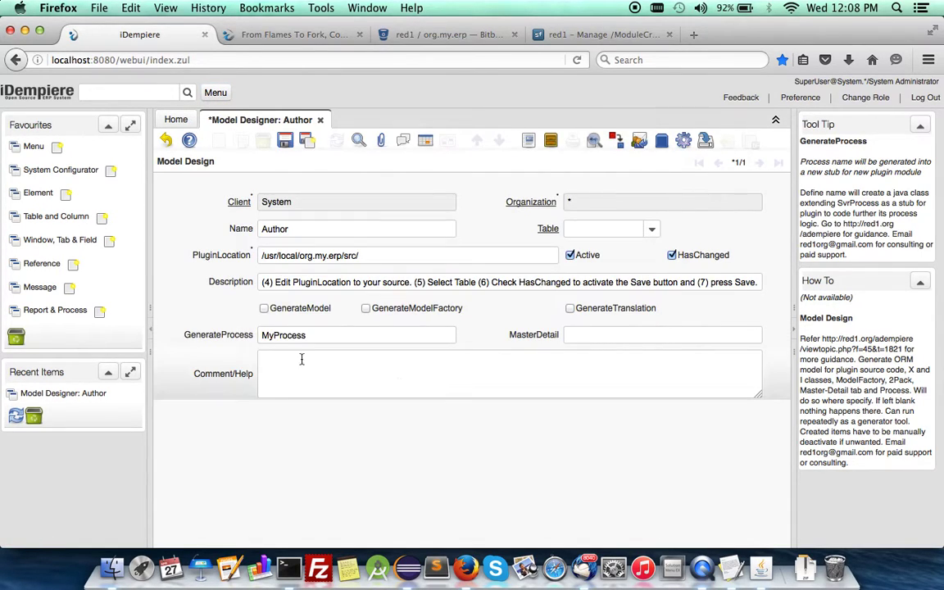
pyautogui.click(271, 337)
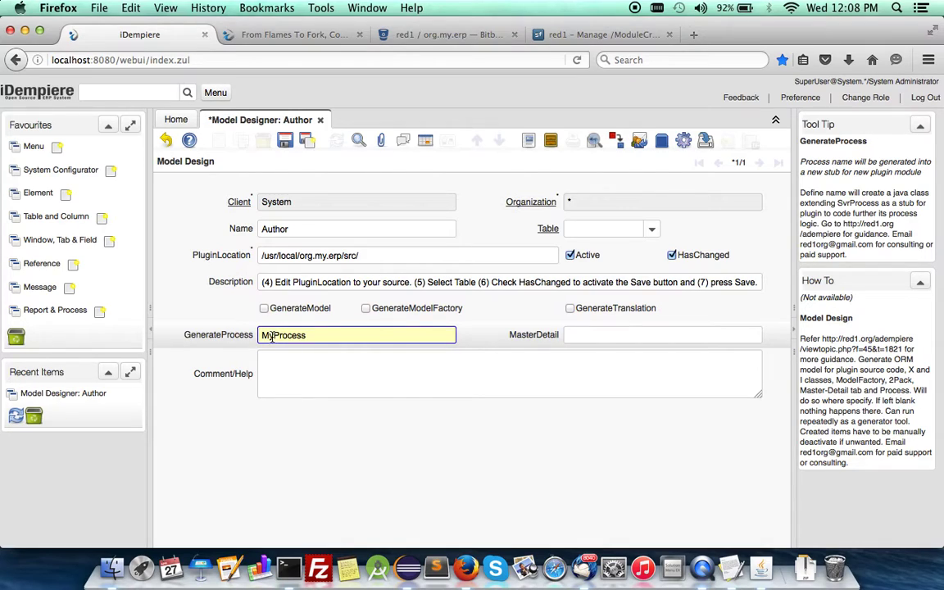
pyautogui.write('Special')
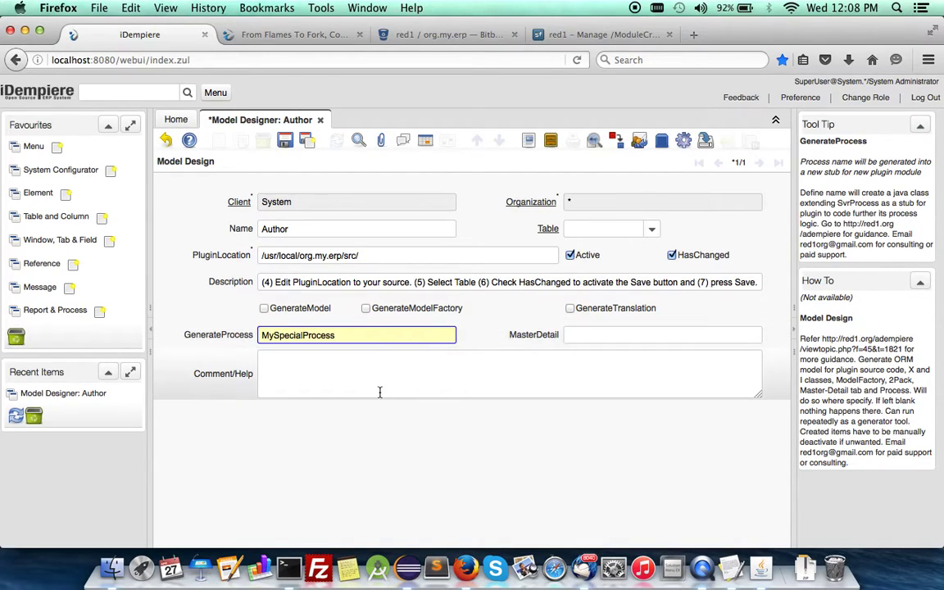
# Enter the process parameters C_BPartner_ID,C_Order_ID,PriceList in Comment/Help and save the record.
pyautogui.click(329, 359)
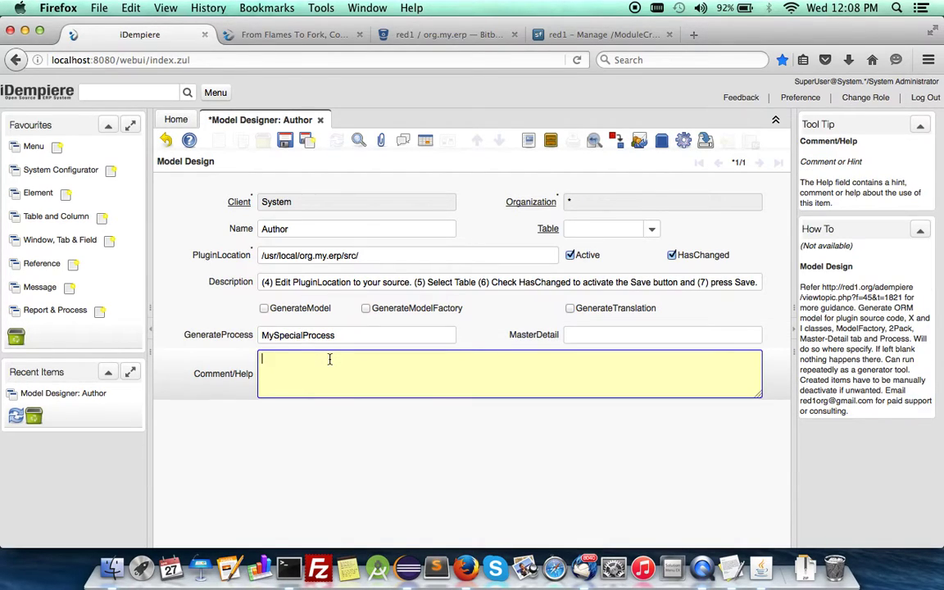
pyautogui.write('C_BPartner_ID,C_Order_ID')
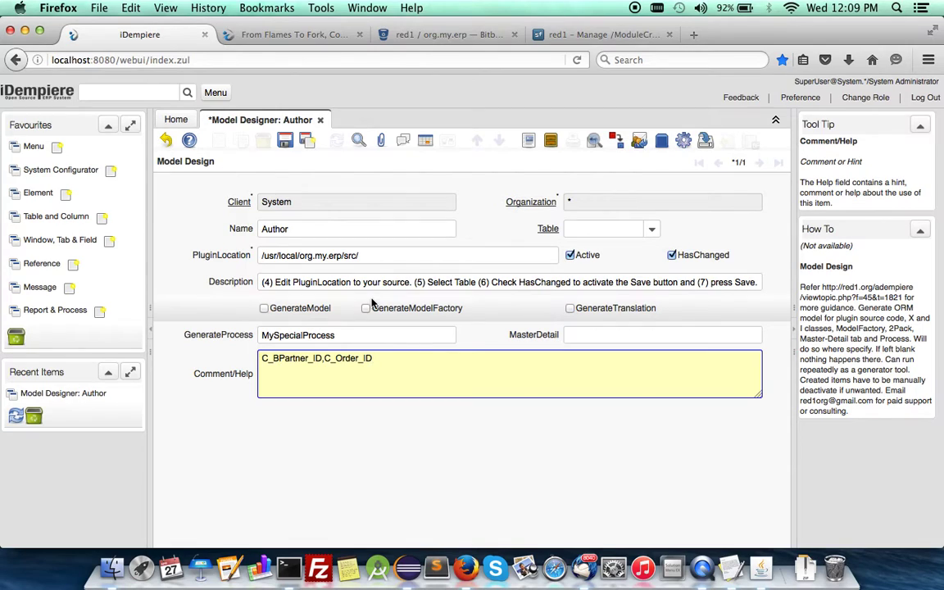
pyautogui.write(',PriceList')
pyautogui.click(284, 140)
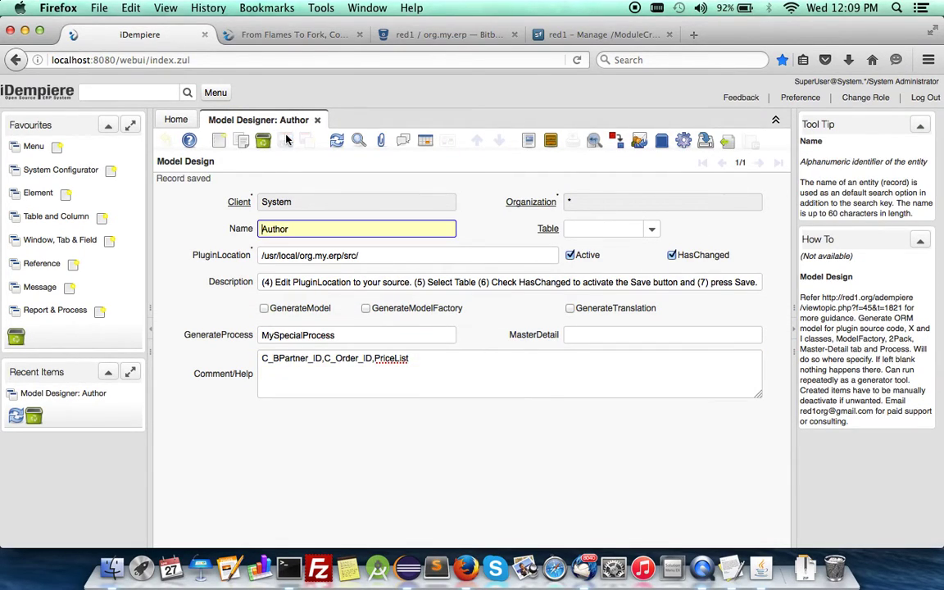
# Switch to Eclipse and refresh the org.my.erp project to load the generated files.
pyautogui.click(408, 568)
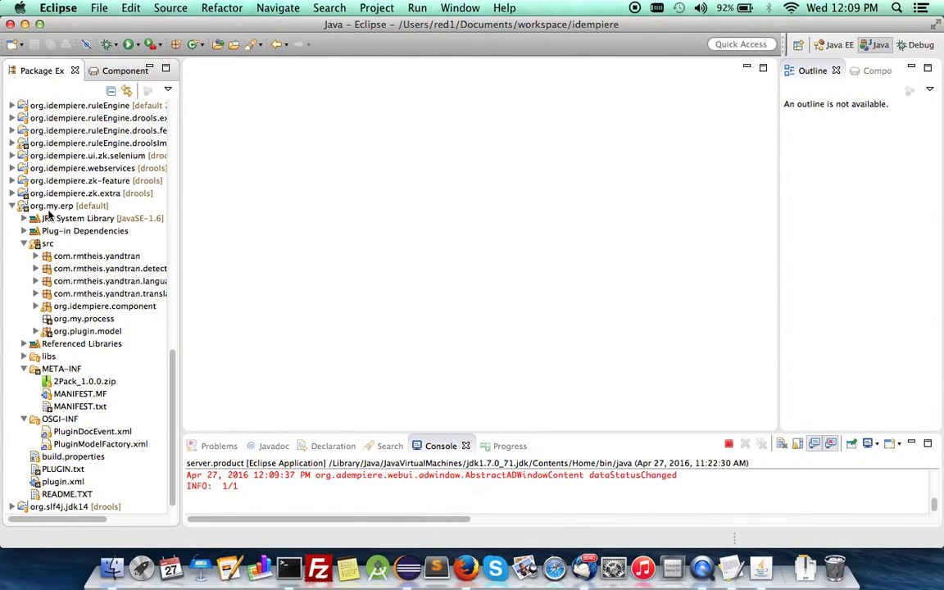
pyautogui.click(48, 208)
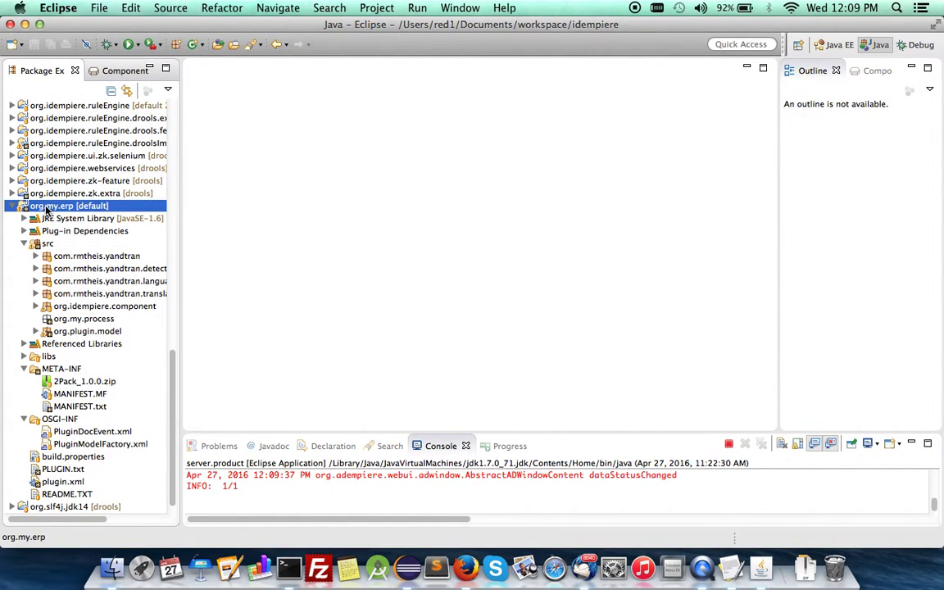
pyautogui.rightClick(48, 208)
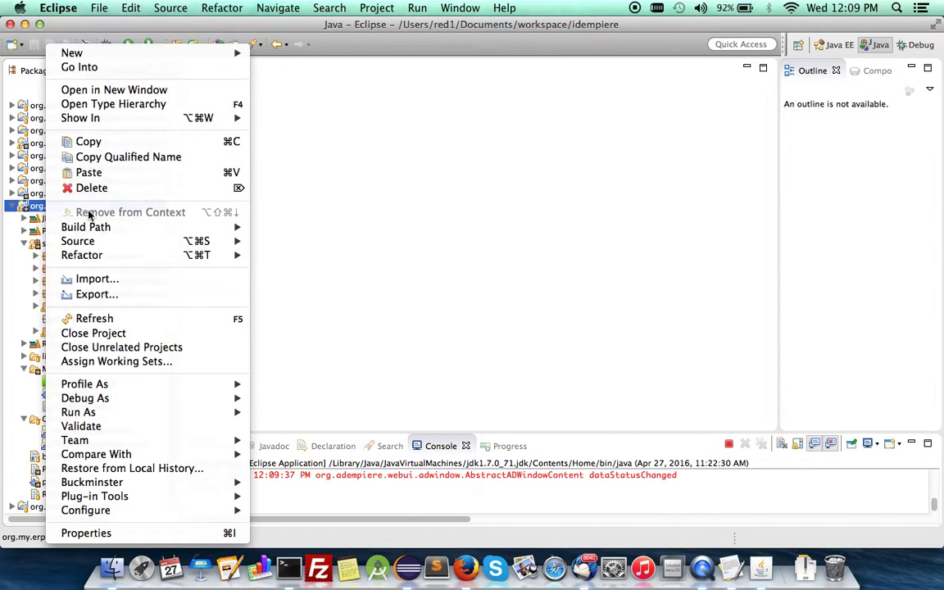
pyautogui.click(92, 323)
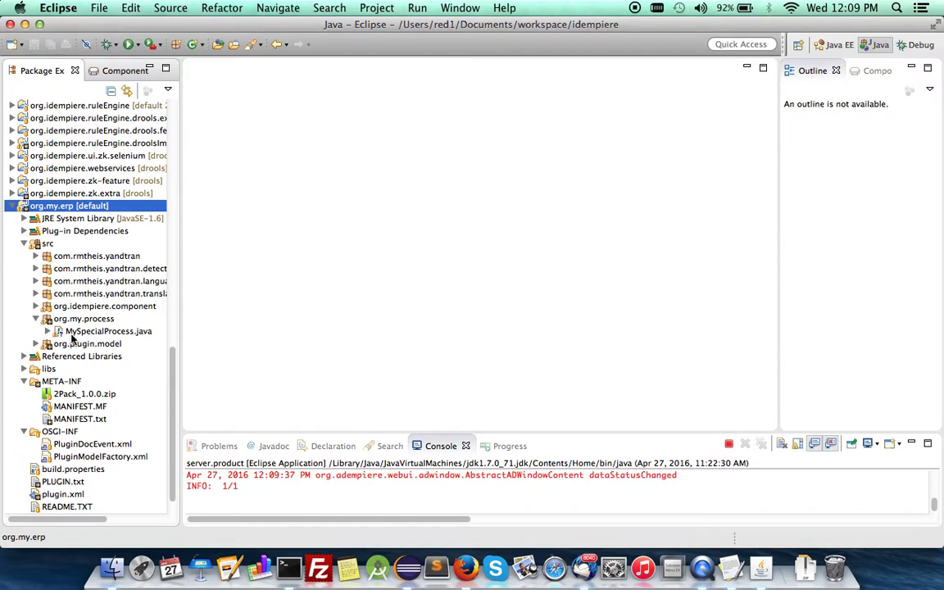
# Open the generated PLUGIN.txt and copy its whole extension block for MySpecialProcess.
pyautogui.click(63, 484)
pyautogui.doubleClick(62, 482)
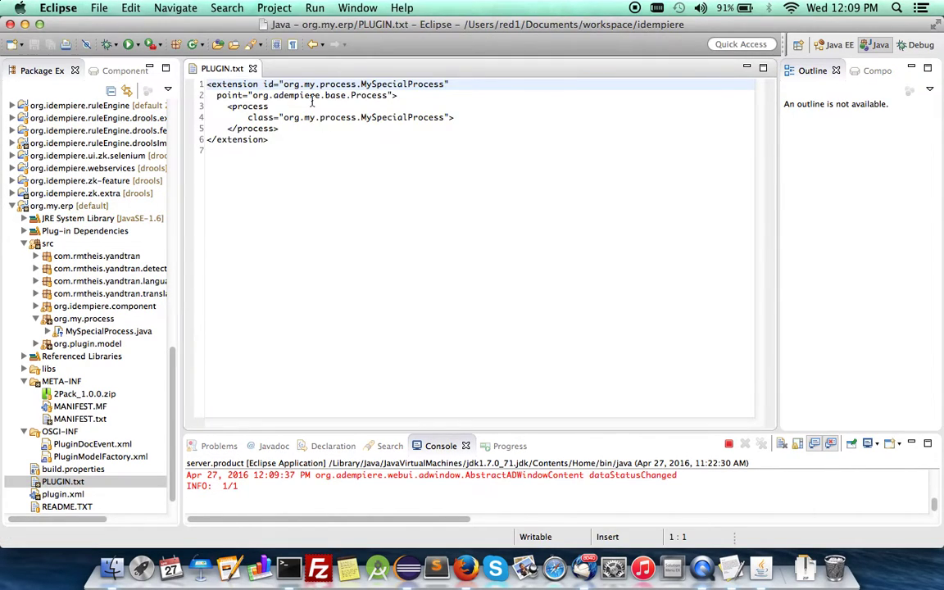
pyautogui.click(295, 140)
pyautogui.press('shift+super+Up')
pyautogui.press('super+c')
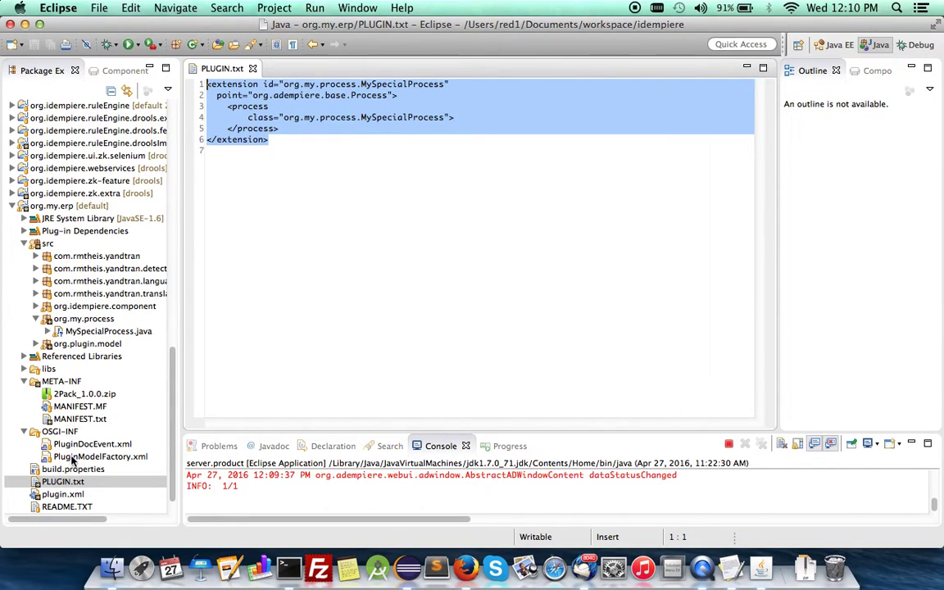
# Paste the copied extension block before the closing plugin tag in plugin.xml and save the file.
pyautogui.doubleClick(54, 495)
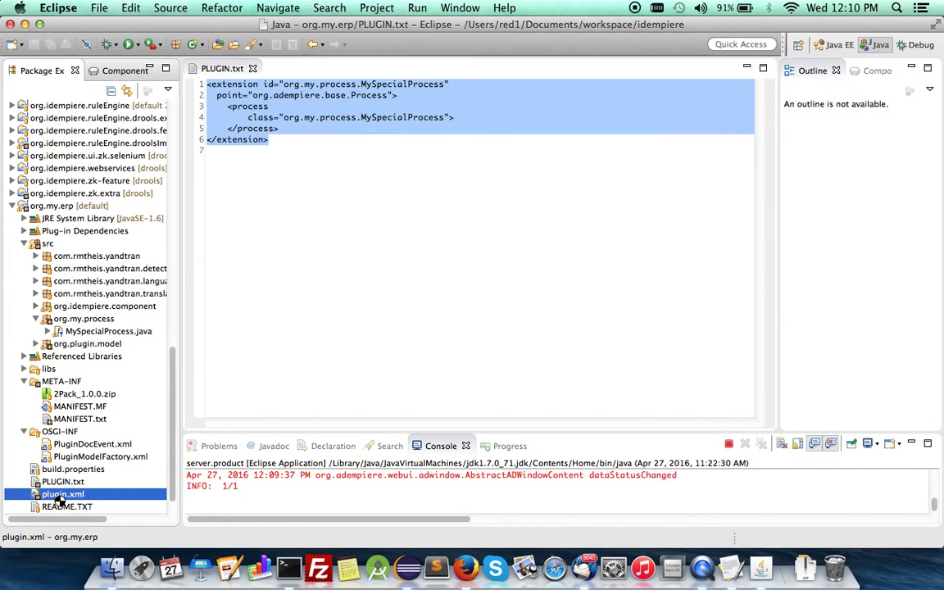
pyautogui.click(268, 283)
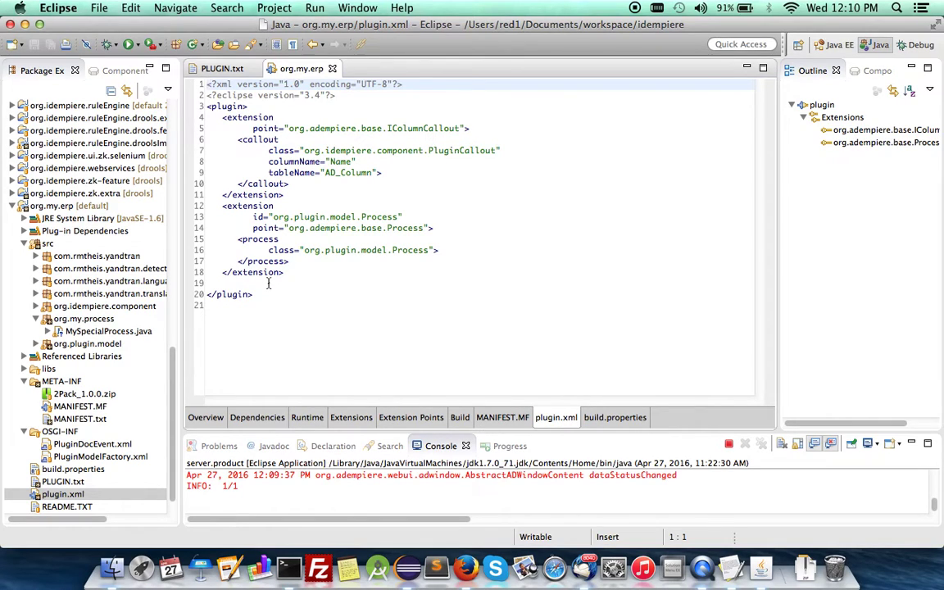
pyautogui.press('super+v')
pyautogui.press('super+s')
# Check the MySpecialProcess entry among the plug-in's extensions and open its linked Java class to read the generated code.
pyautogui.click(367, 423)
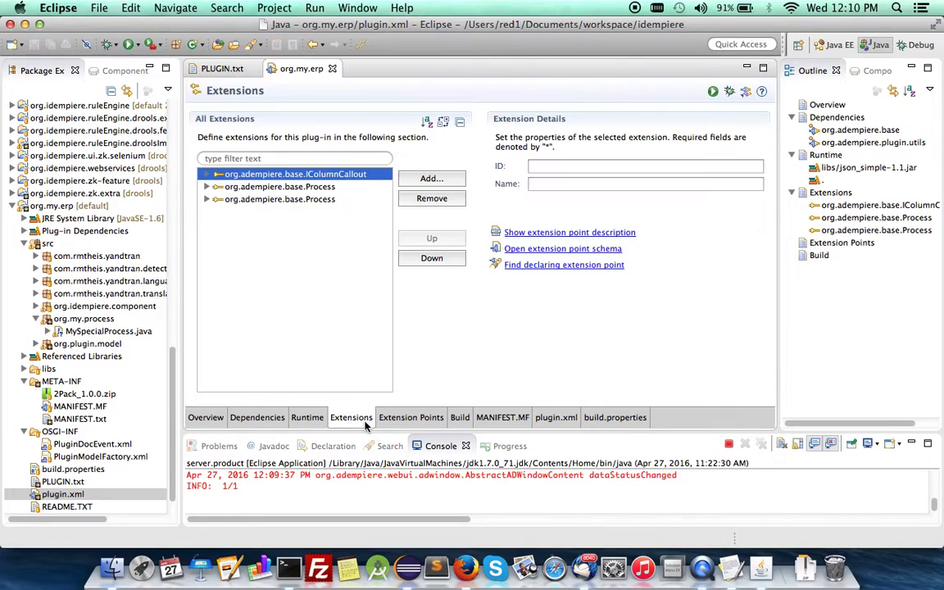
pyautogui.click(256, 201)
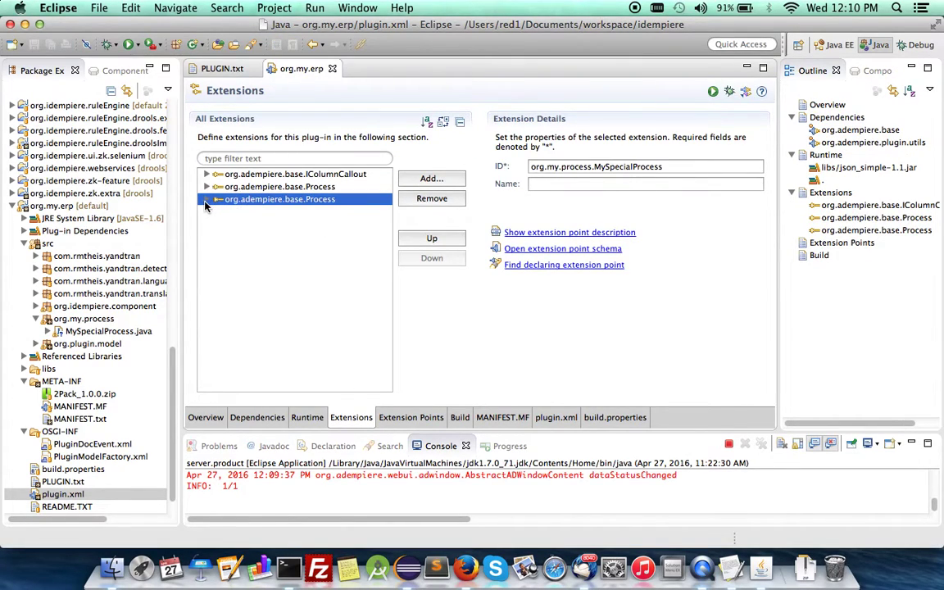
pyautogui.click(206, 201)
pyautogui.click(279, 212)
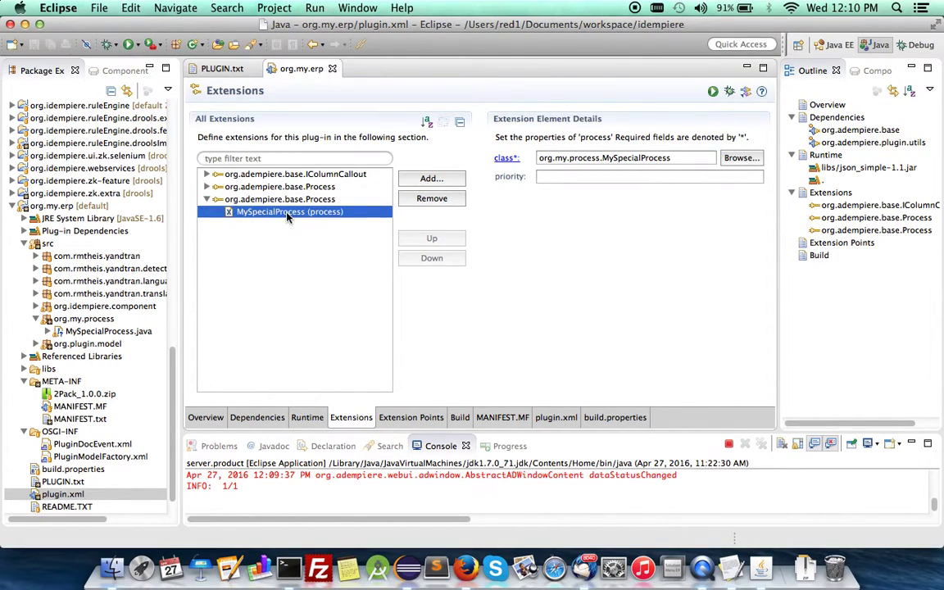
pyautogui.click(505, 160)
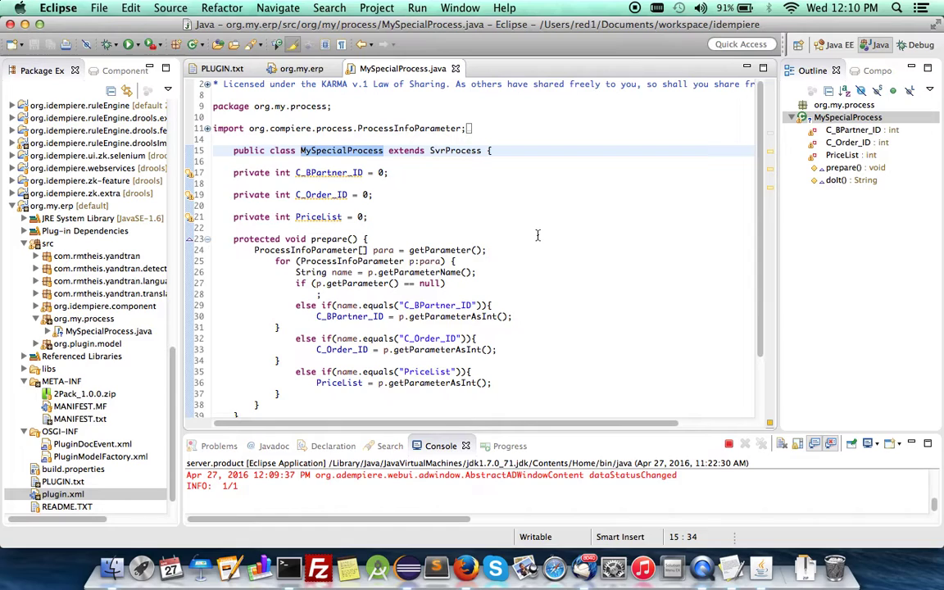
pyautogui.scroll(-3, 537, 235)
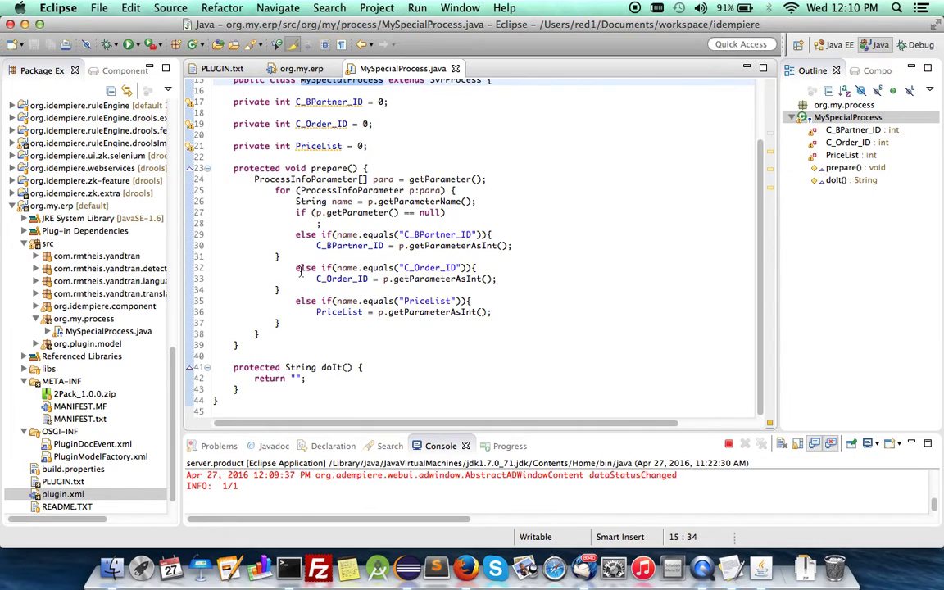
# Set a breakpoint on the return statement of doIt() in MySpecialProcess.java.
pyautogui.click(465, 568)
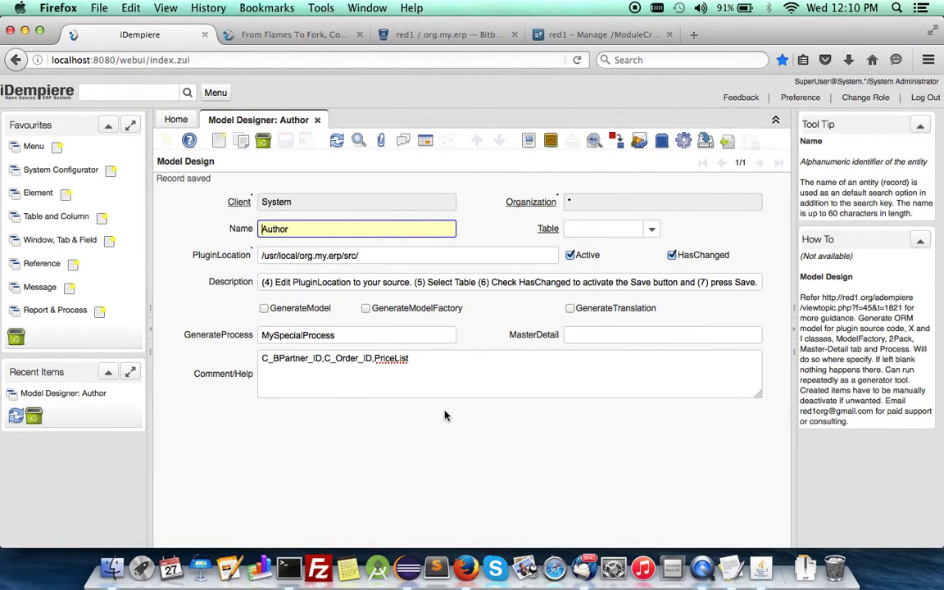
pyautogui.press('super+Tab')
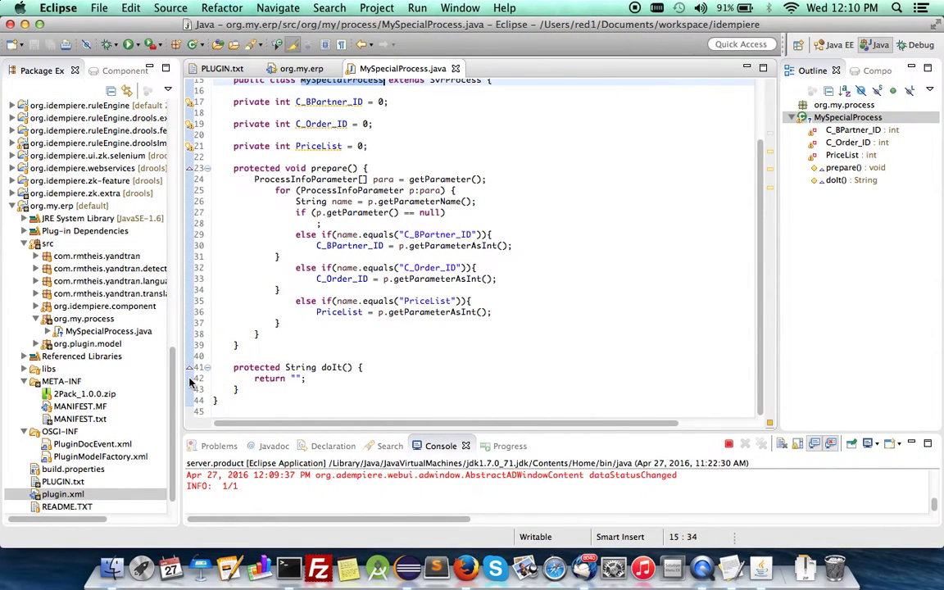
pyautogui.doubleClick(190, 379)
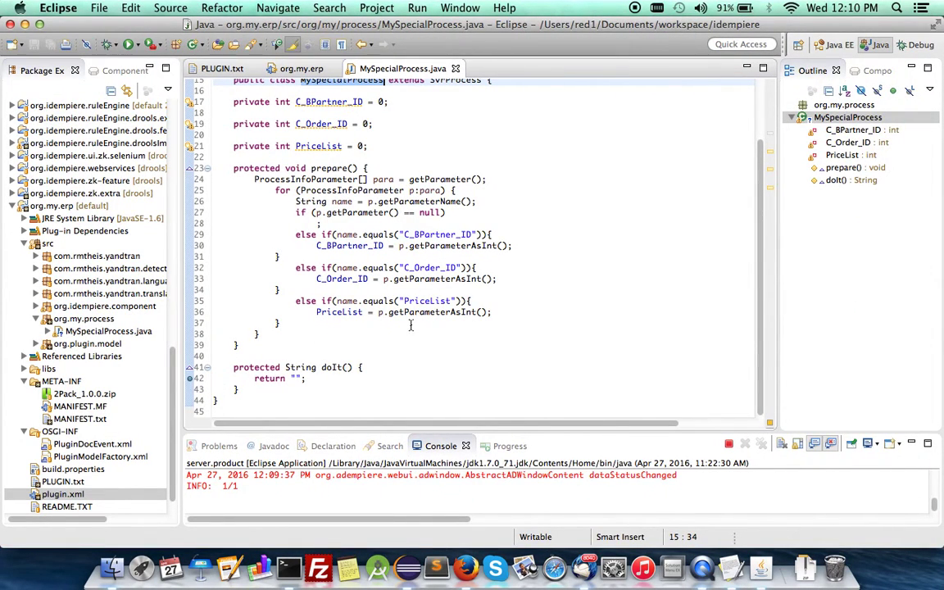
# List the OSGi bundles with the ss command in the server console and enlarge the console to find org.my.erp's ID.
pyautogui.click(384, 501)
pyautogui.write('ss')
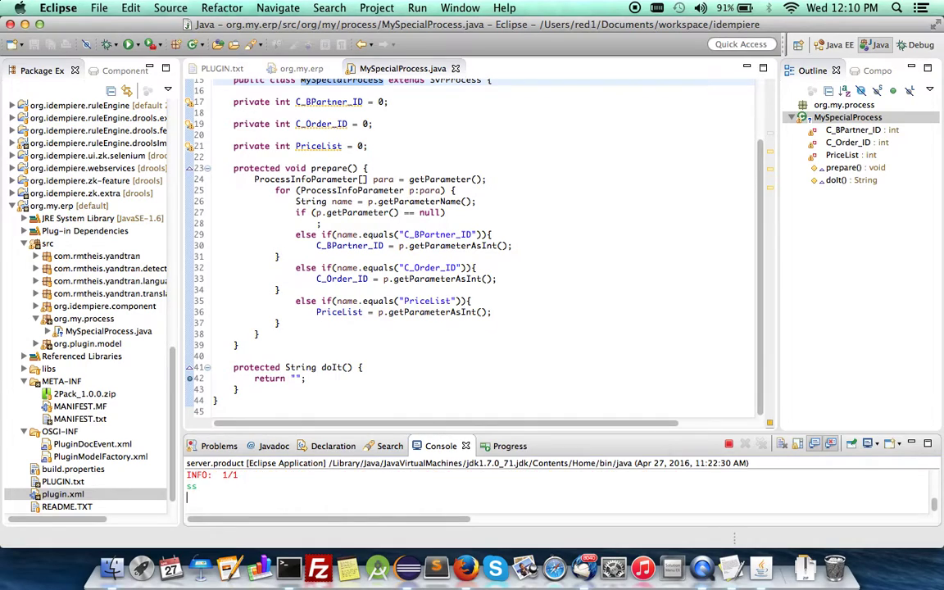
pyautogui.press('Return')
pyautogui.doubleClick(442, 452)
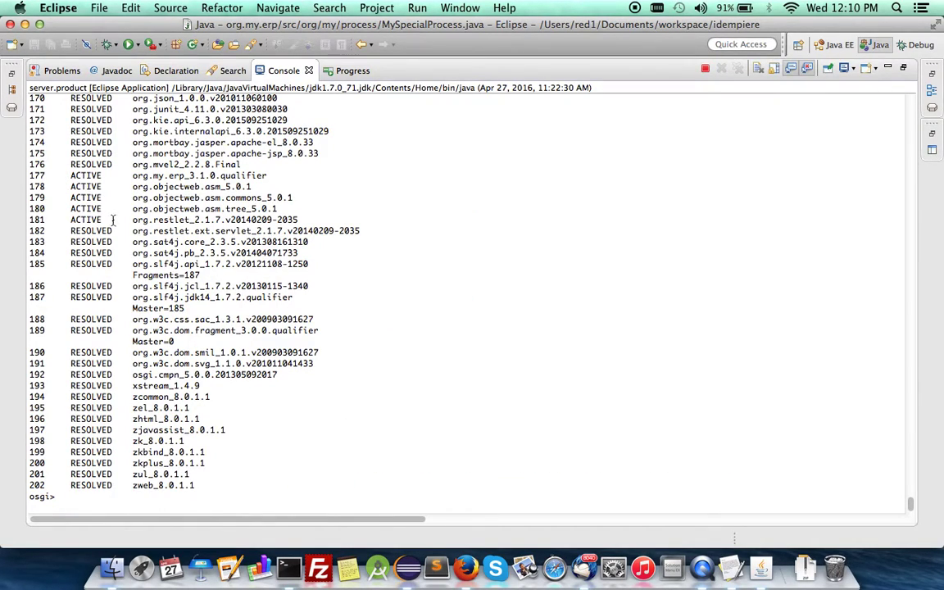
# Reload the org.my.erp bundle by running refresh 177 in the OSGi console, and restore the console to its normal size.
pyautogui.write('refresh')
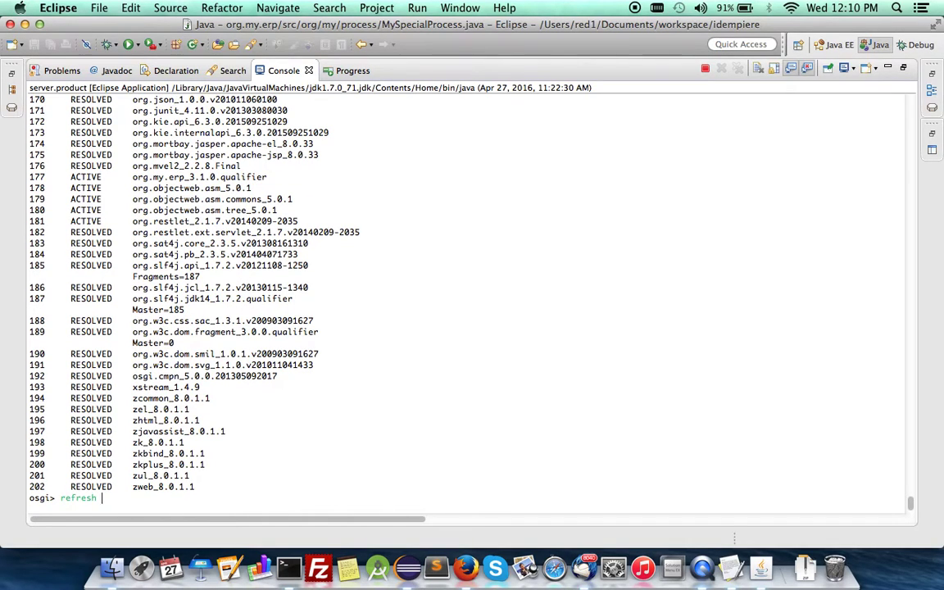
pyautogui.write(' 177')
pyautogui.press('Return')
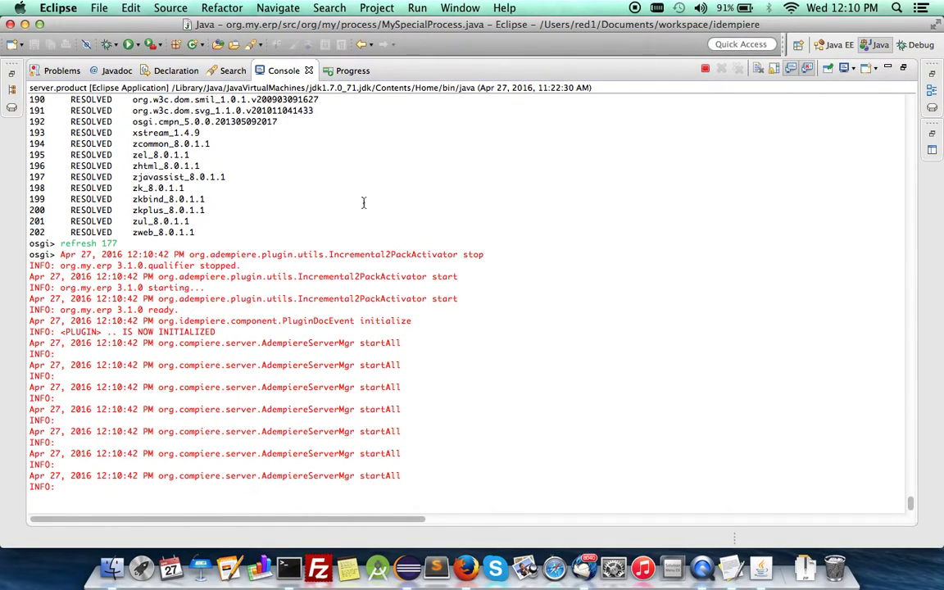
pyautogui.doubleClick(286, 75)
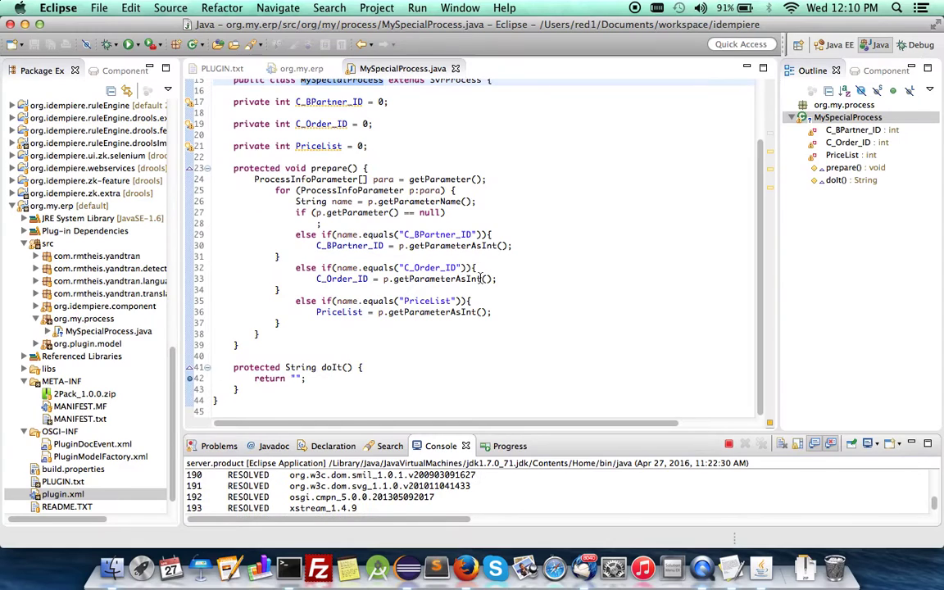
pyautogui.scroll(3, 565, 390)
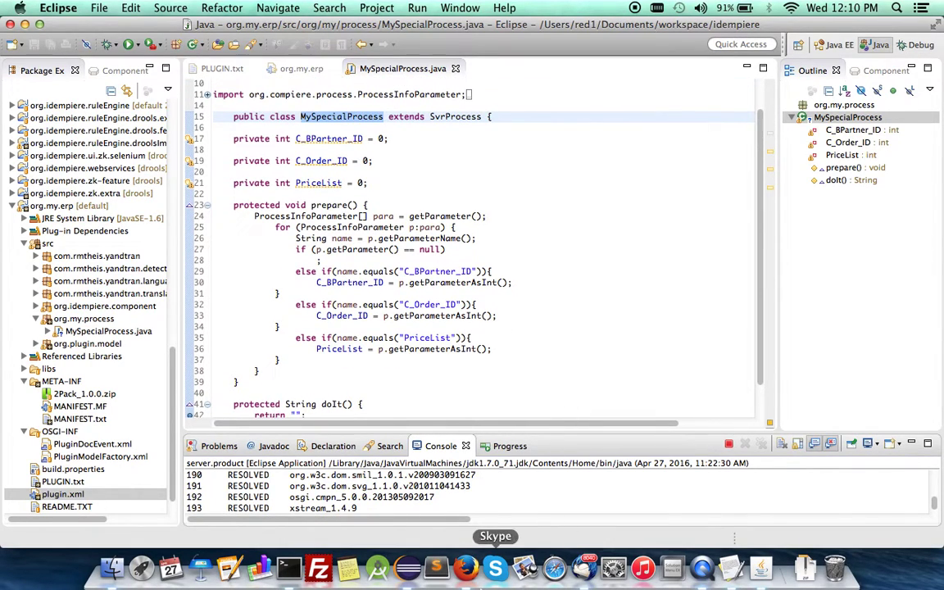
# Switch to iDempiere in Firefox and look up the Report & Process record with search key MySpe.
pyautogui.click(464, 569)
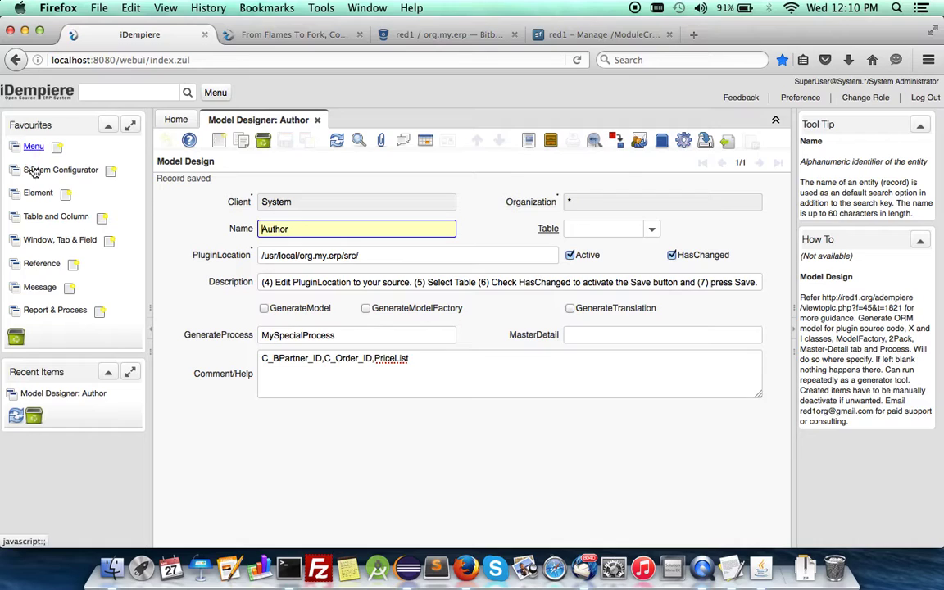
pyautogui.click(45, 311)
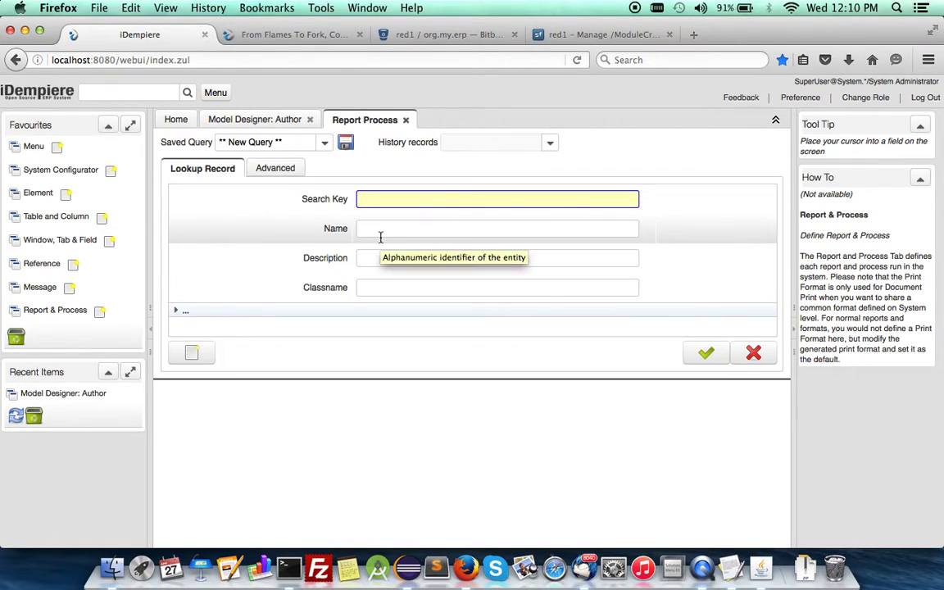
pyautogui.write('MySpe')
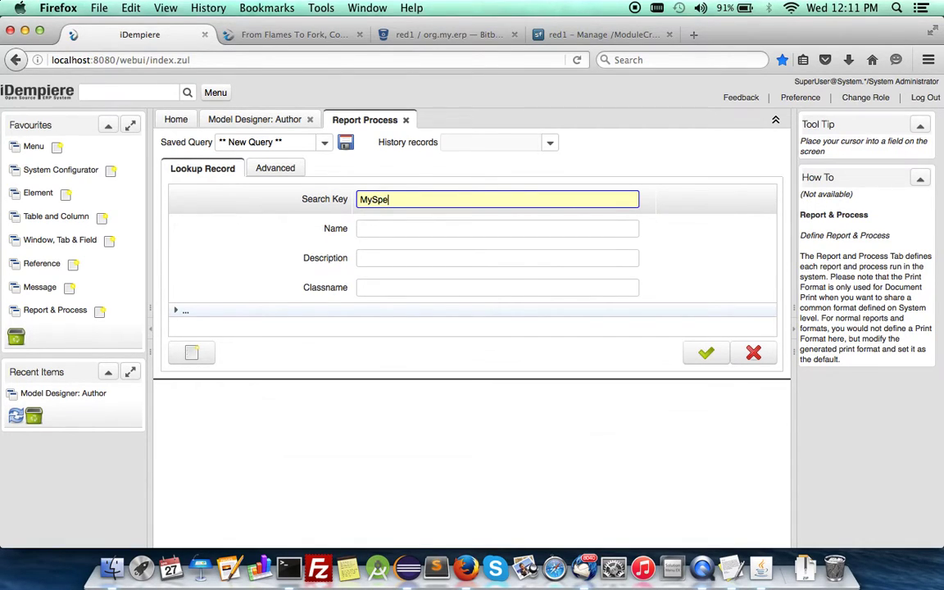
pyautogui.press('Return')
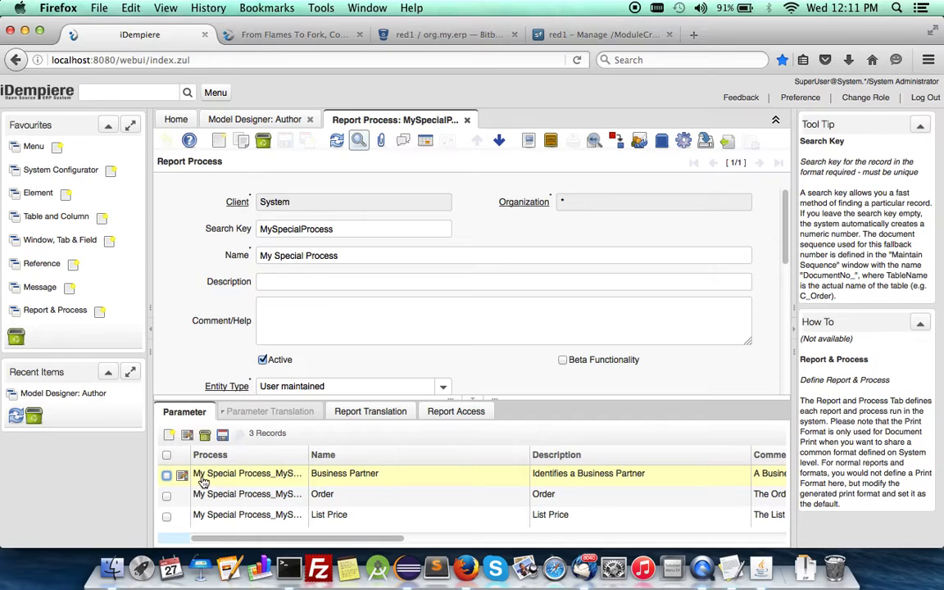
# Examine the process's parameter records in grid view, including their DB column names, system elements and references.
pyautogui.click(183, 475)
pyautogui.click(425, 142)
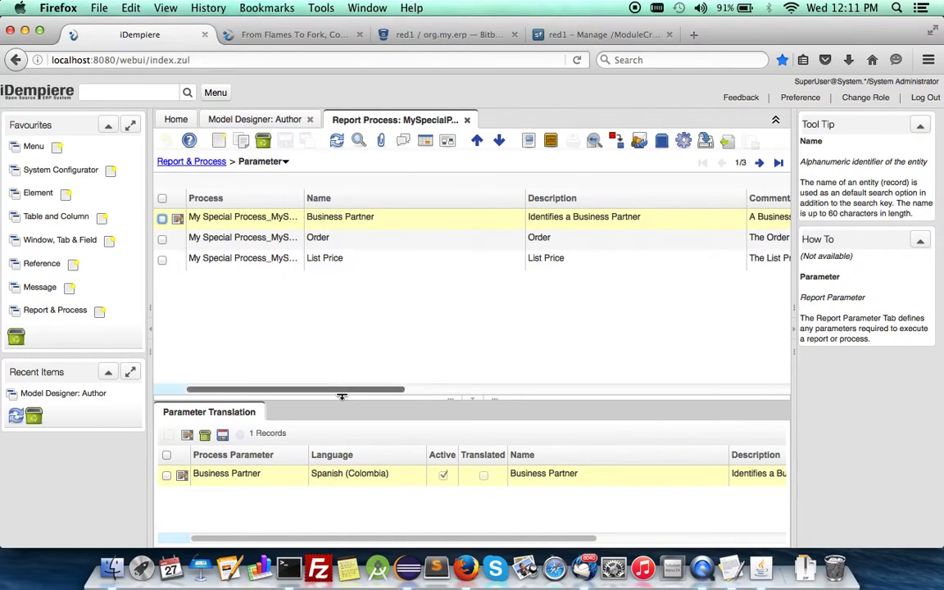
pyautogui.moveTo(347, 390); pyautogui.dragTo(454, 394)
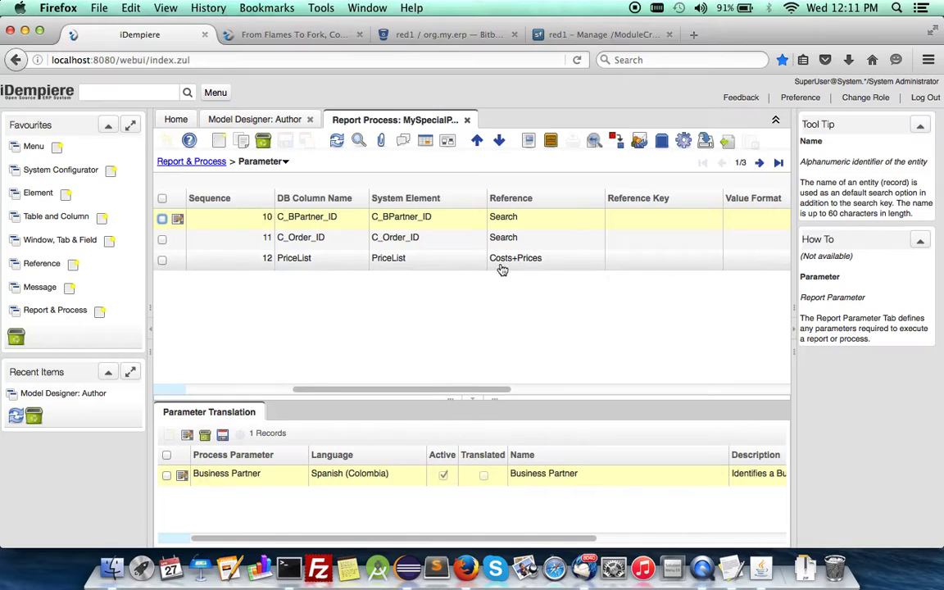
pyautogui.moveTo(396, 392); pyautogui.dragTo(291, 391)
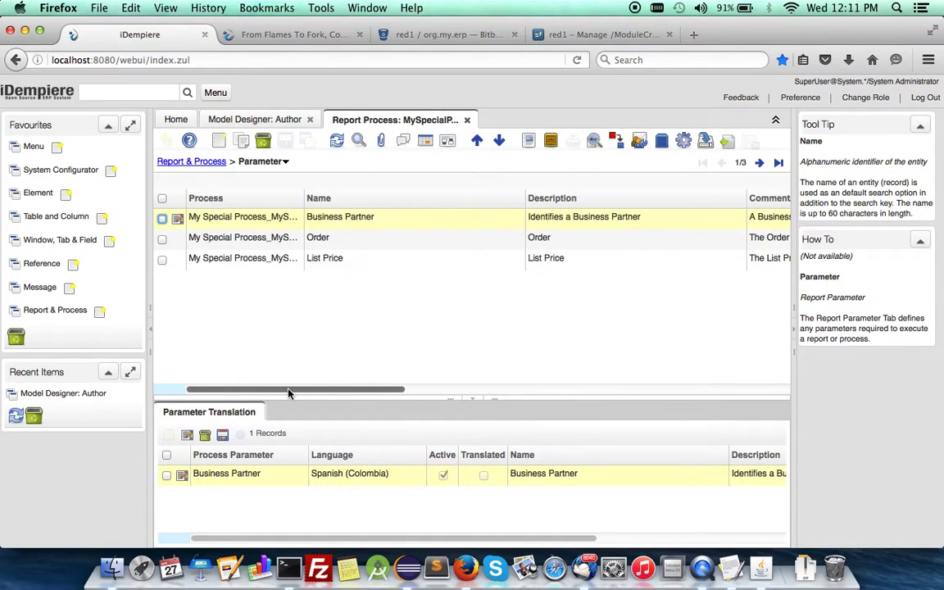
# Return to the parent Report & Process record and check its classname and remaining settings.
pyautogui.click(213, 163)
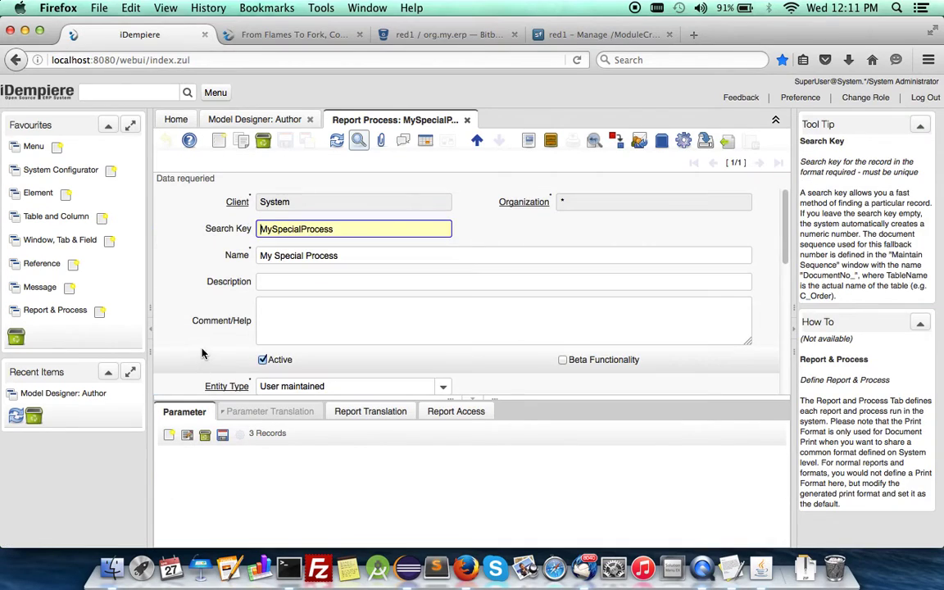
pyautogui.scroll(-4, 203, 353)
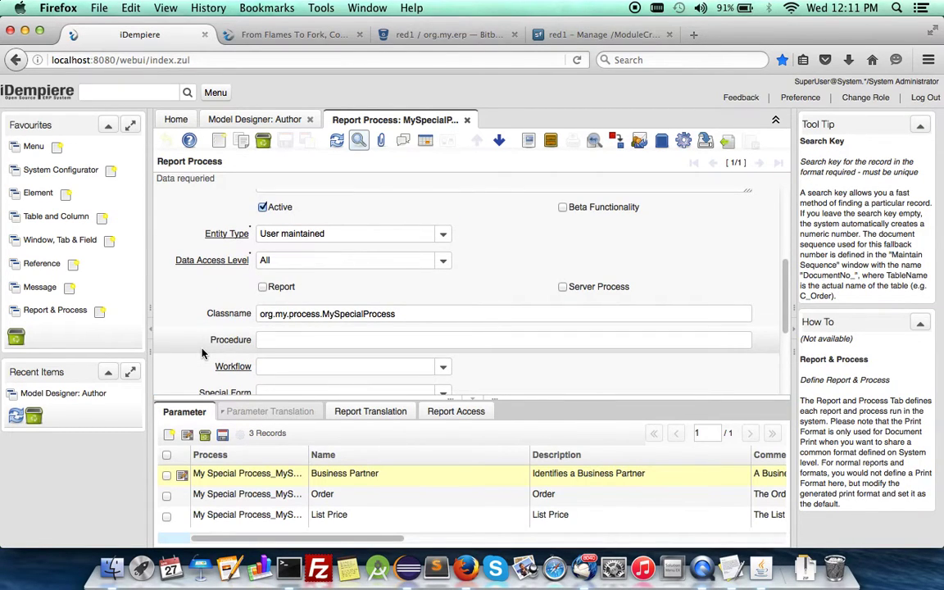
pyautogui.moveTo(784, 328); pyautogui.dragTo(784, 360)
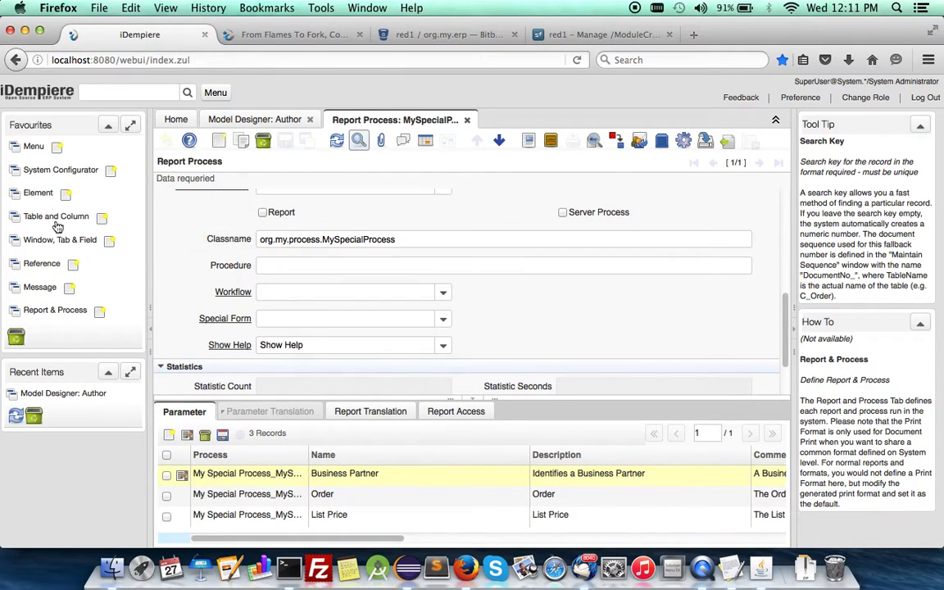
# Open the Menu window with all records and select the My Special Process entry in the menu tree.
pyautogui.click(31, 148)
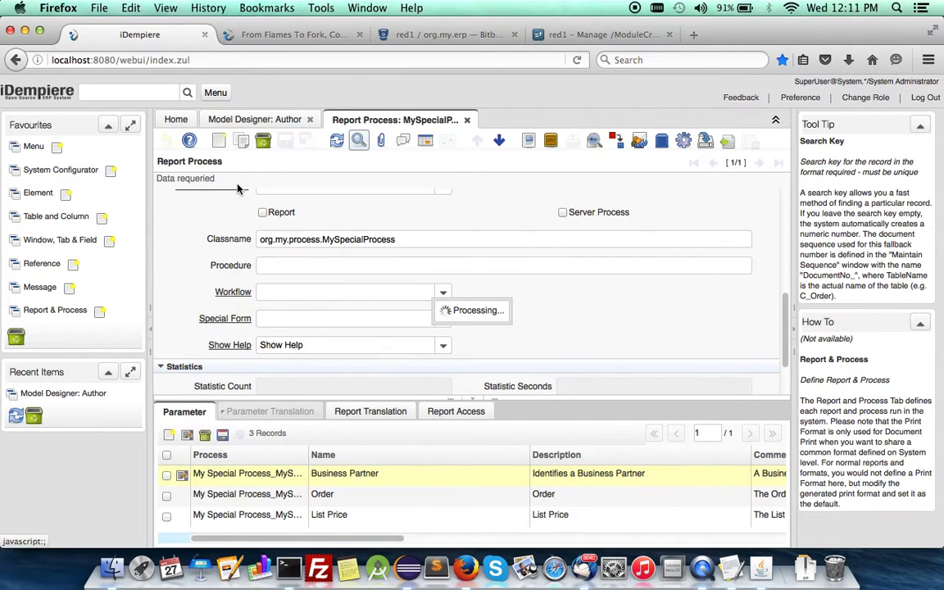
pyautogui.click(706, 353)
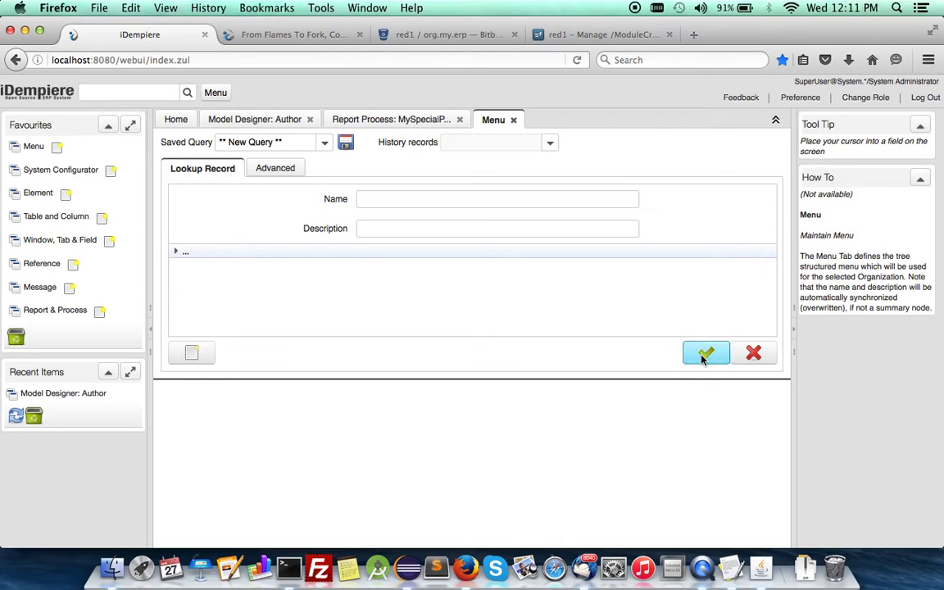
pyautogui.scroll(-5, 304, 313)
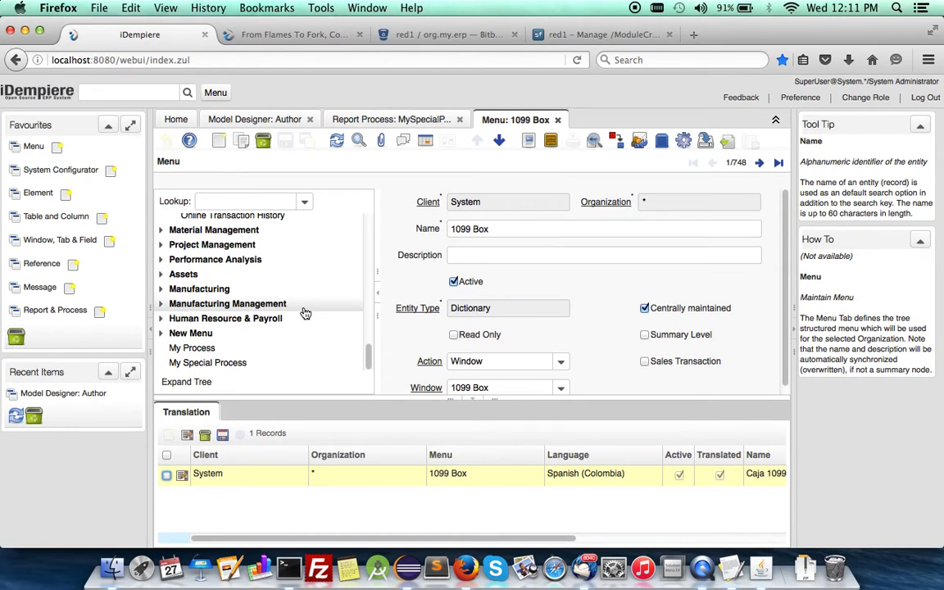
pyautogui.click(215, 363)
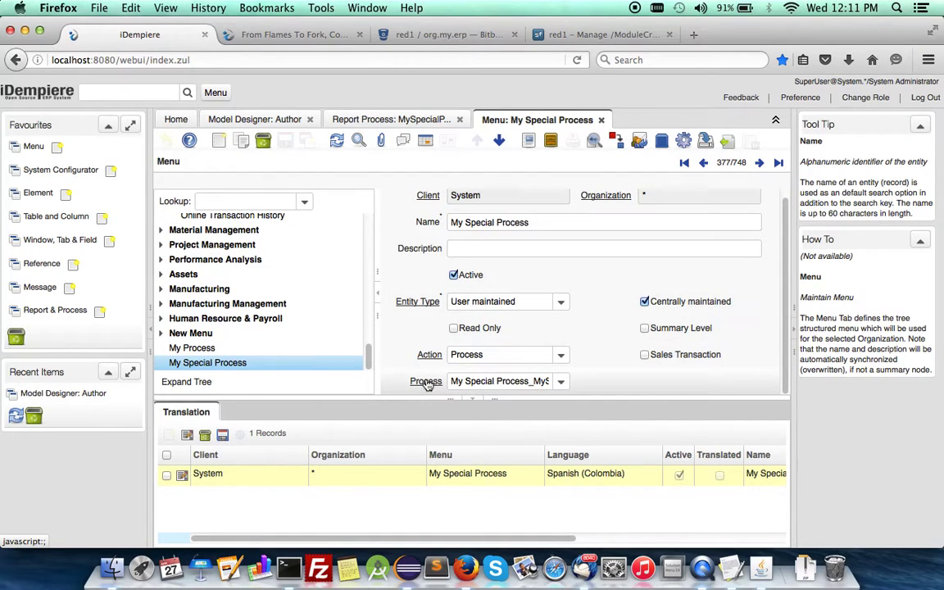
# Check the process record linked to the My Special Process menu entry, and close both Report & Process windows.
pyautogui.click(426, 382)
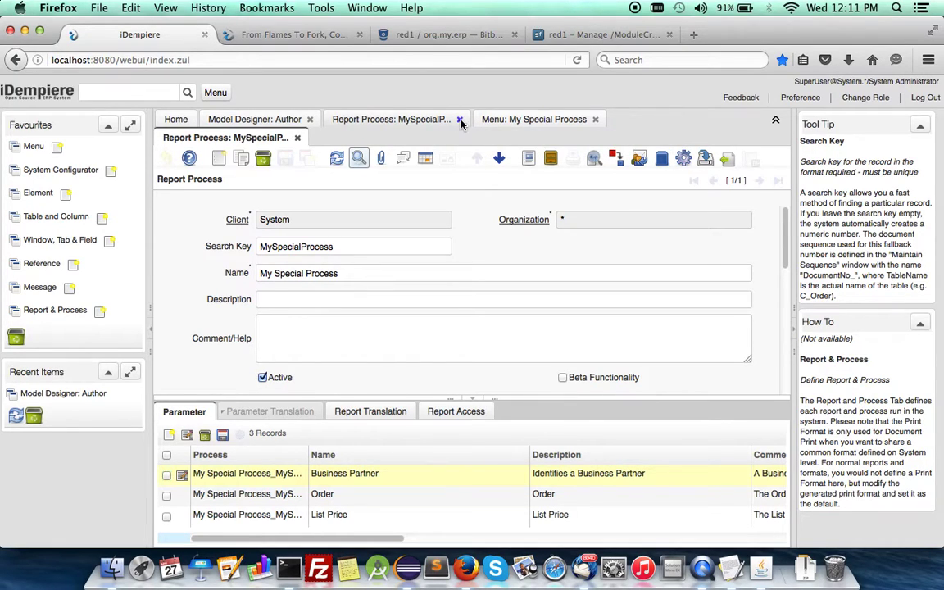
pyautogui.moveTo(462, 122); pyautogui.dragTo(573, 120)
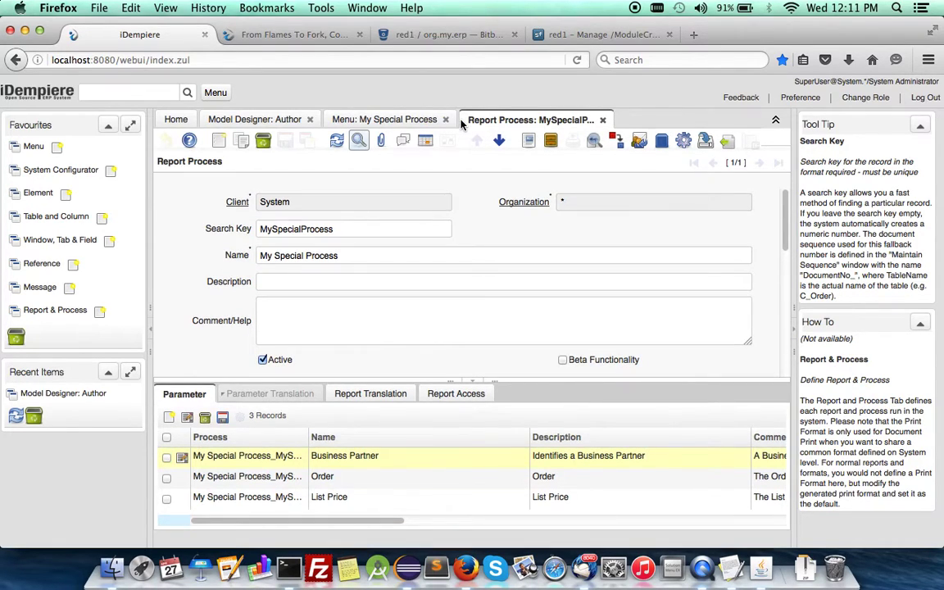
pyautogui.click(607, 121)
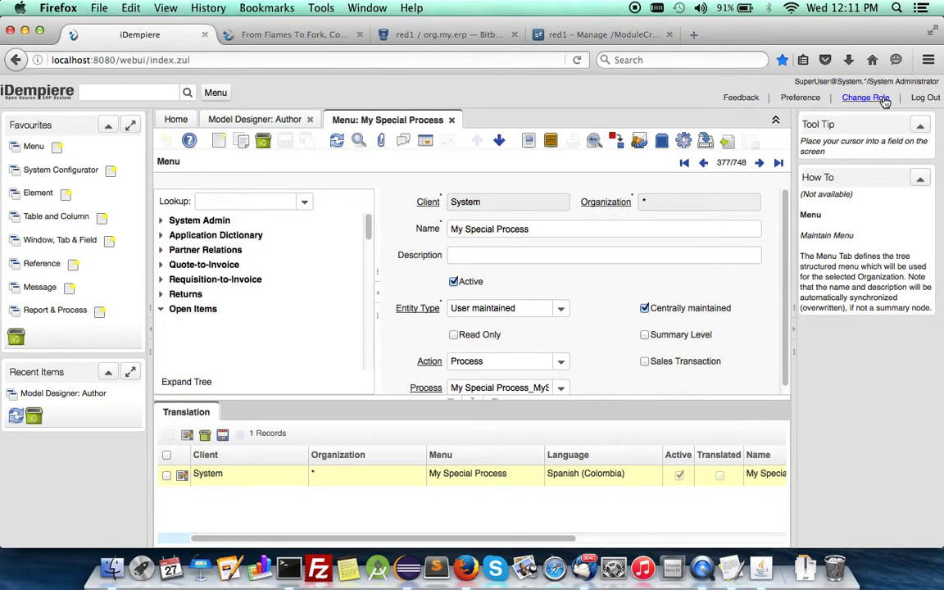
# Change the role to client GardenWorld with role GardenWorld Admin and organization HQ.
pyautogui.click(884, 99)
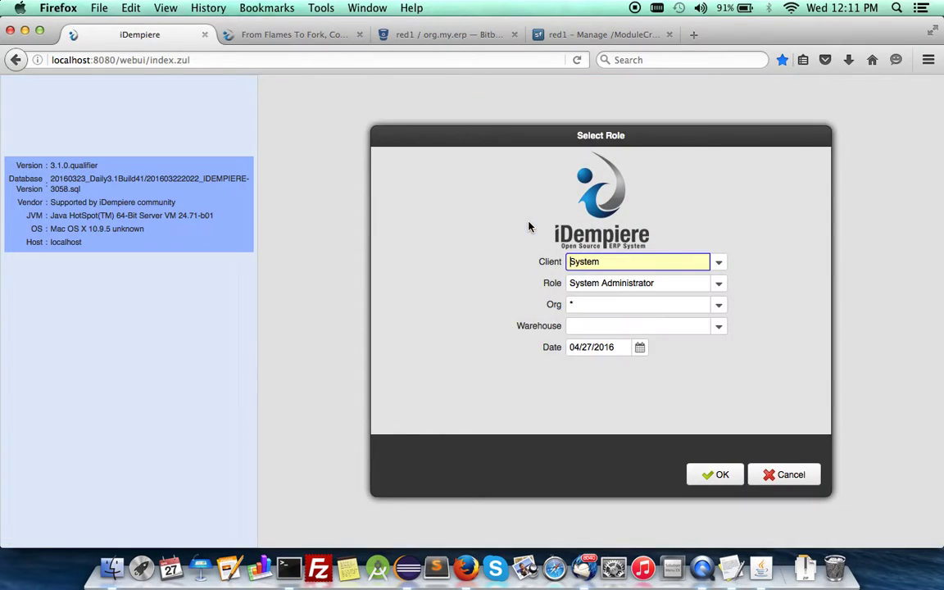
pyautogui.click(718, 264)
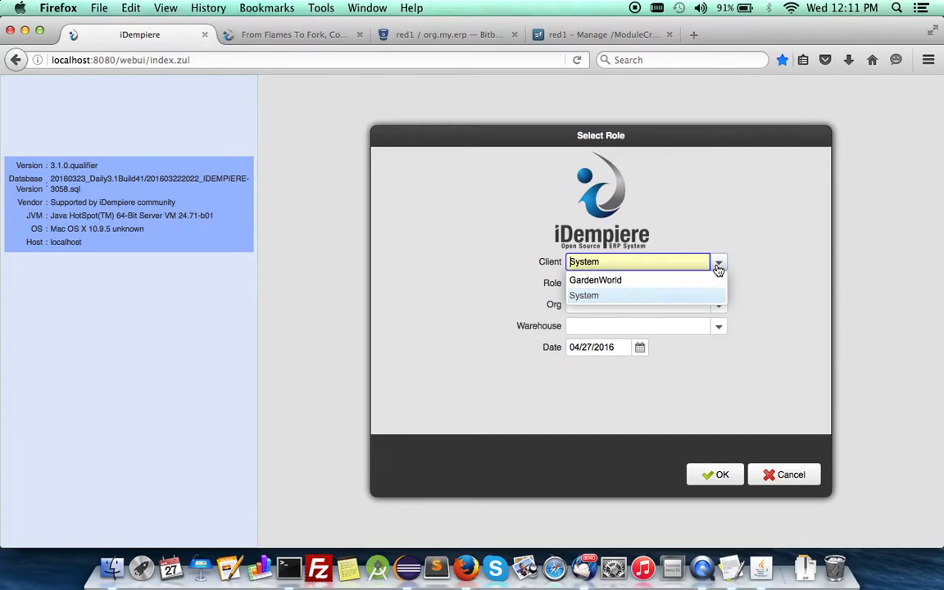
pyautogui.click(614, 281)
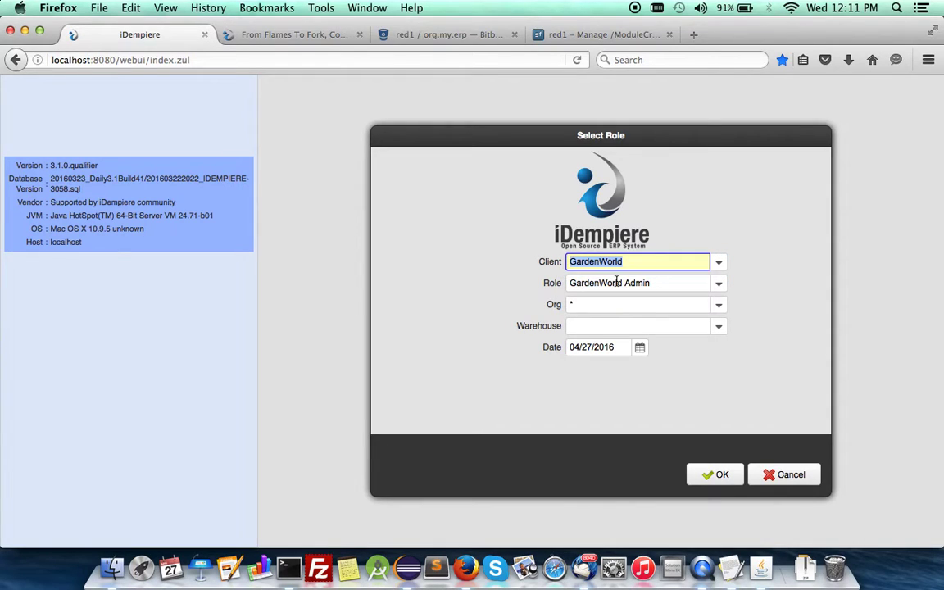
pyautogui.click(720, 312)
pyautogui.click(624, 366)
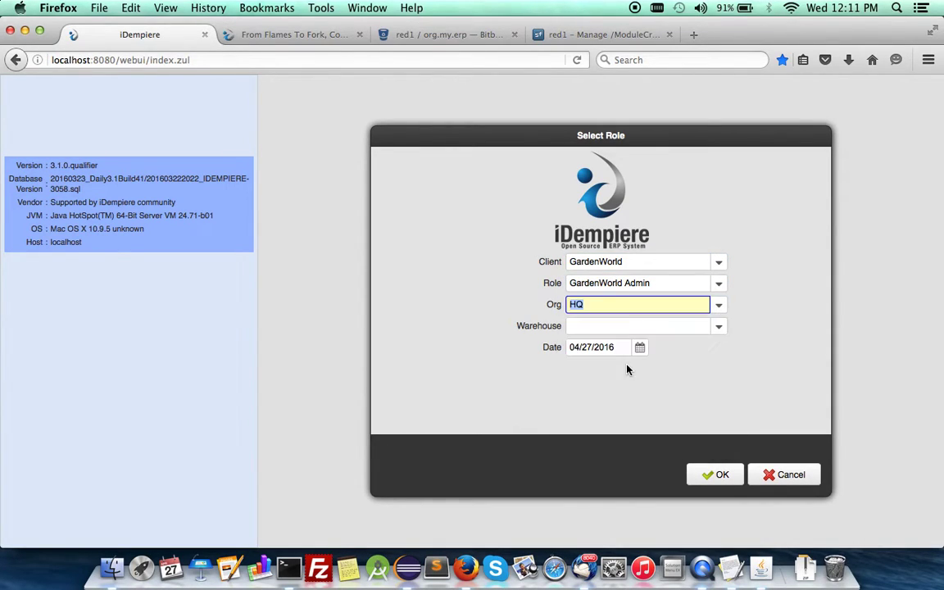
pyautogui.click(715, 473)
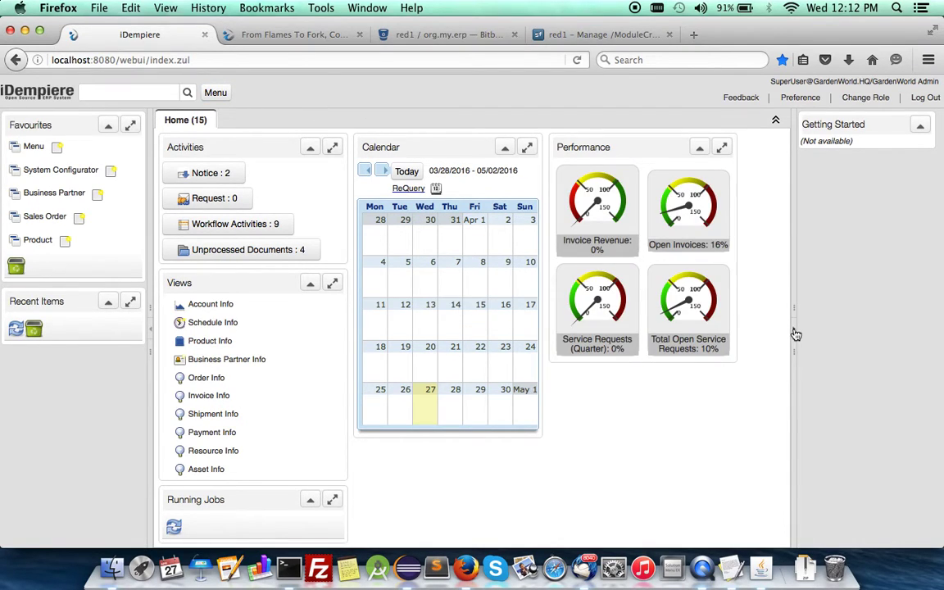
# Add My Special Process from the application menu to the favourites and launch it from there.
pyautogui.click(218, 95)
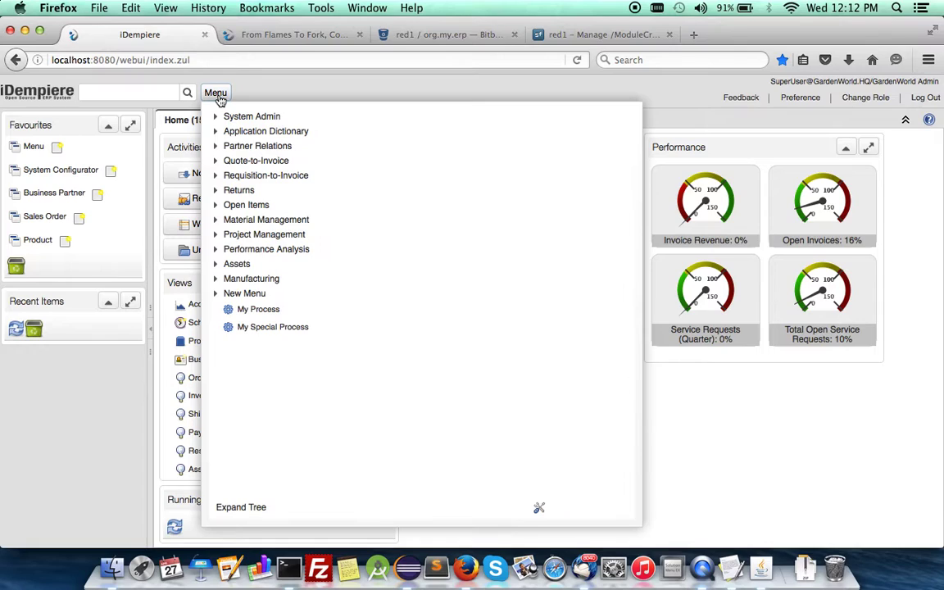
pyautogui.moveTo(270, 328); pyautogui.dragTo(115, 237)
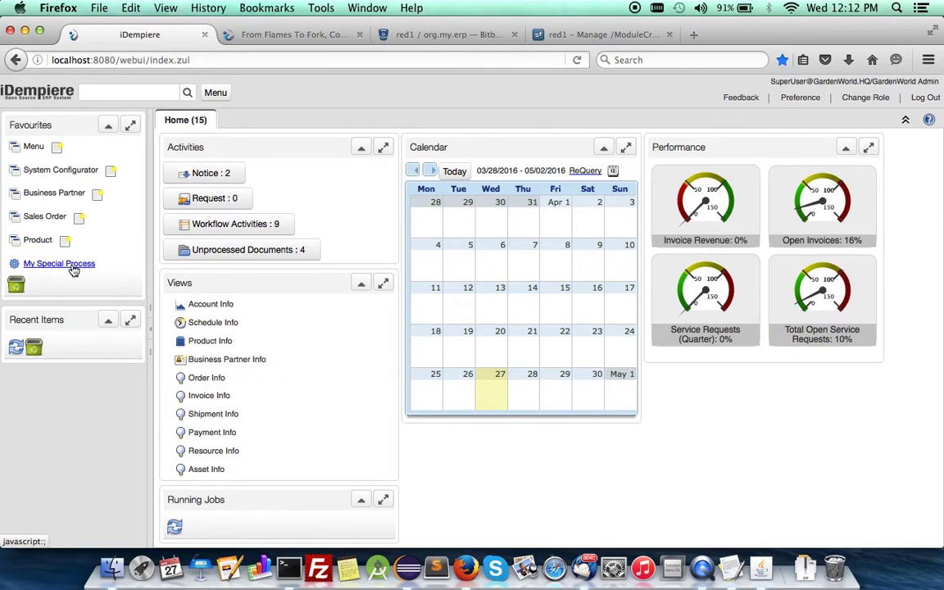
pyautogui.click(72, 266)
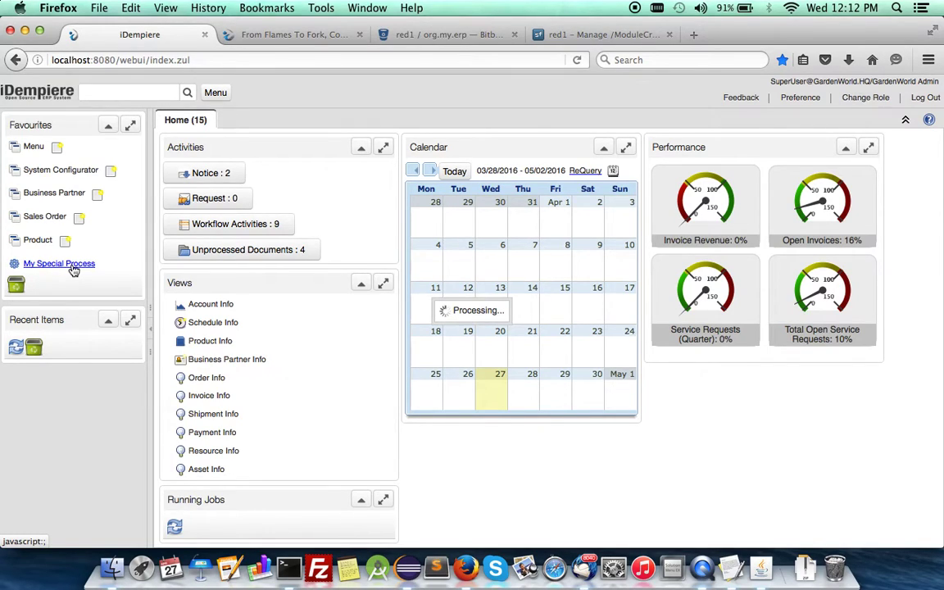
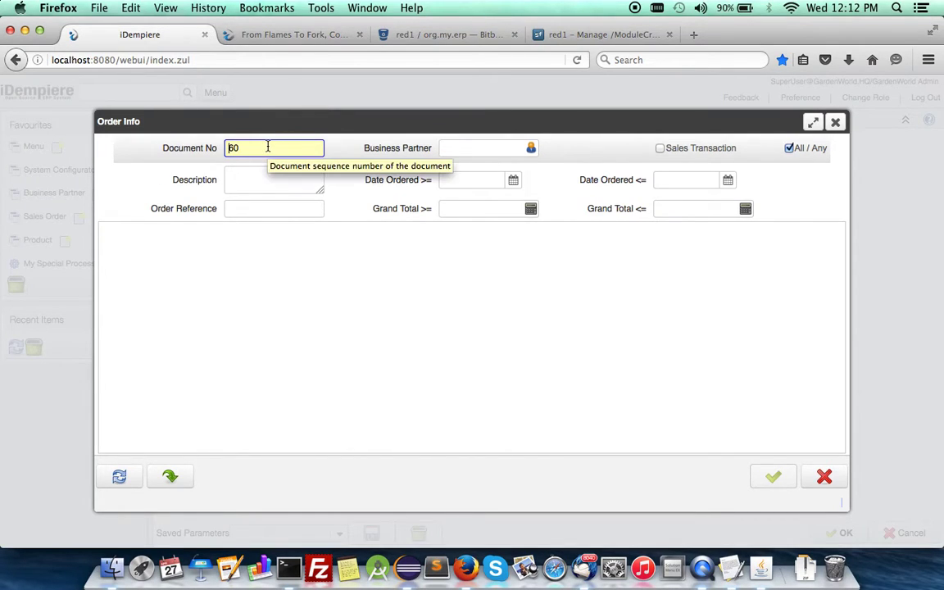
# Dismiss the open order and partner lookups, reopen the Business Partner lookup, clear its search key and list all vendors.
pyautogui.click(825, 480)
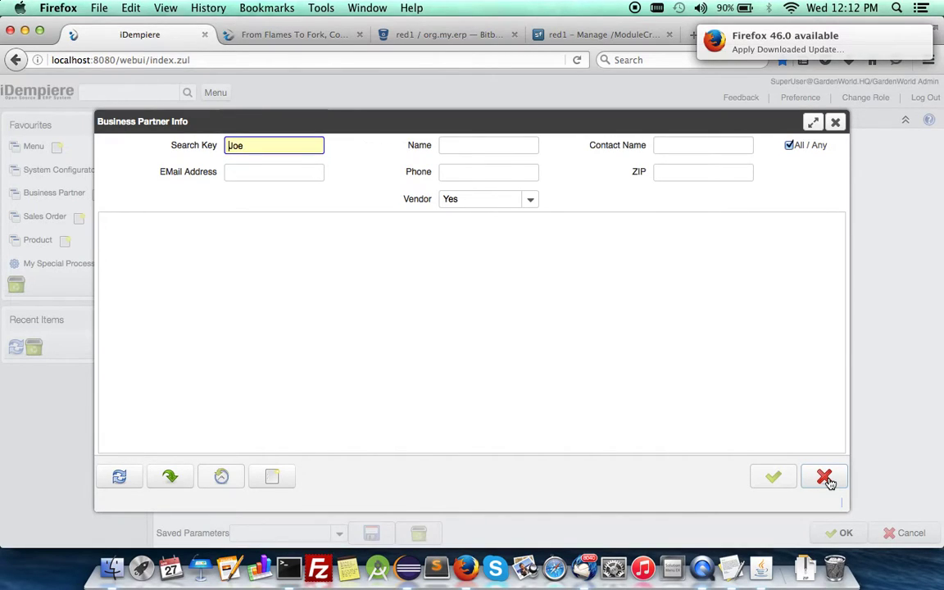
pyautogui.click(825, 479)
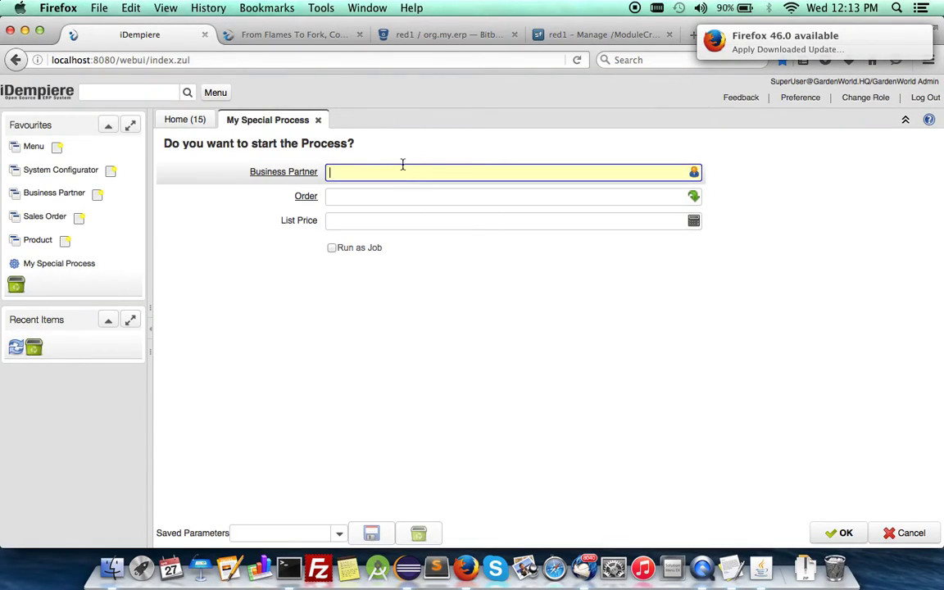
pyautogui.click(369, 196)
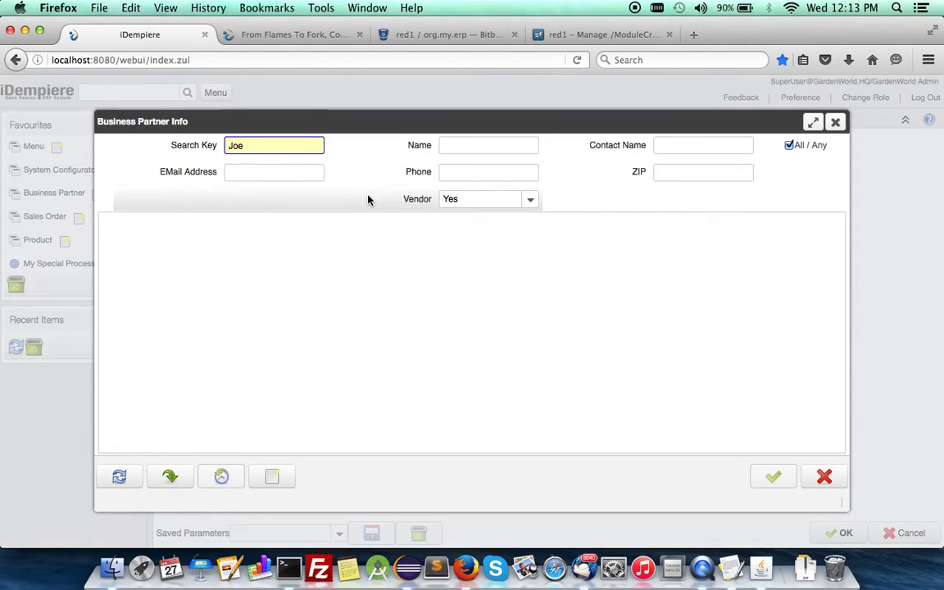
pyautogui.press('BackSpace')
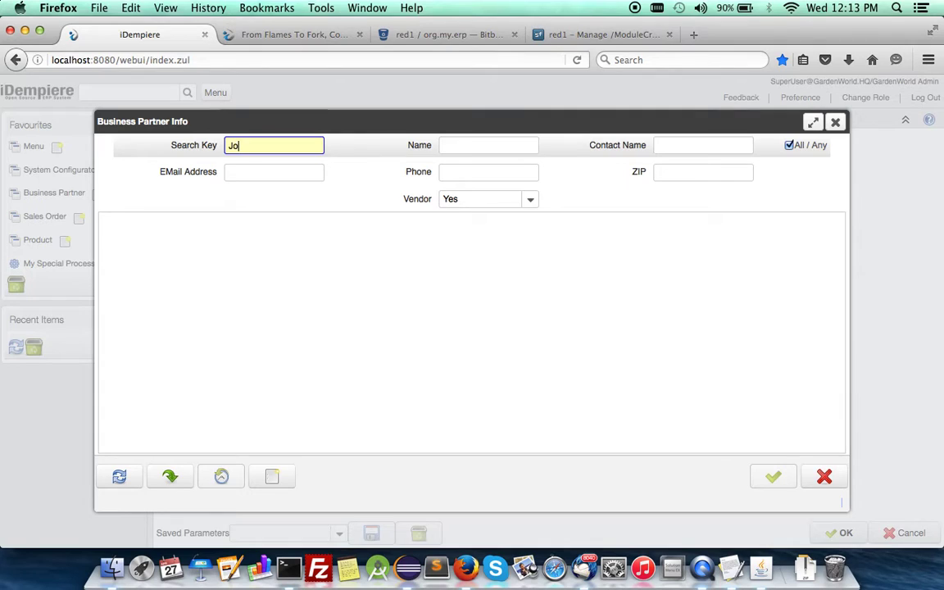
pyautogui.press('Return')
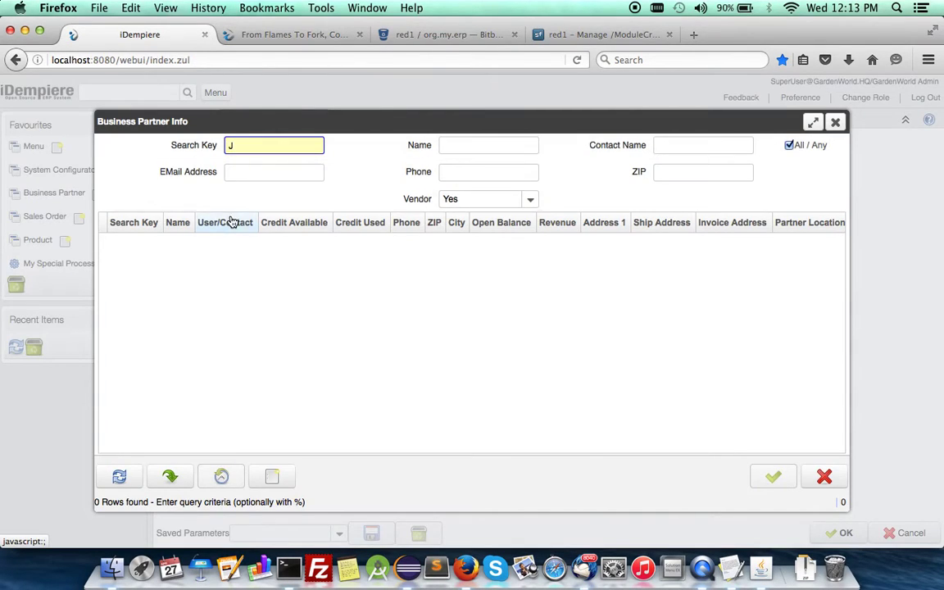
pyautogui.press('BackSpace')
pyautogui.press('Return')
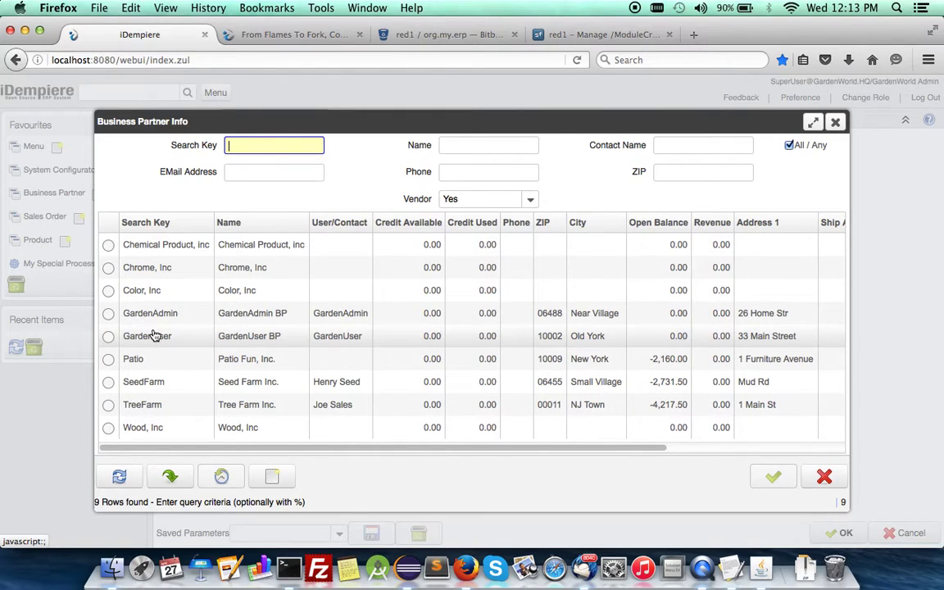
# Set the Vendor filter to No in the partner lookup, refresh it, and choose the Hartford customer as Business Partner.
pyautogui.click(532, 200)
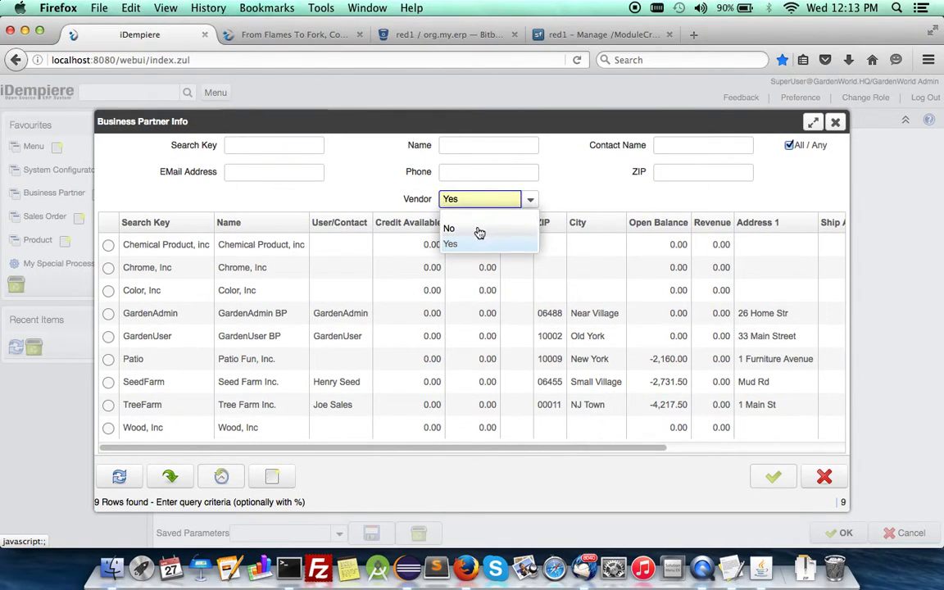
pyautogui.click(450, 229)
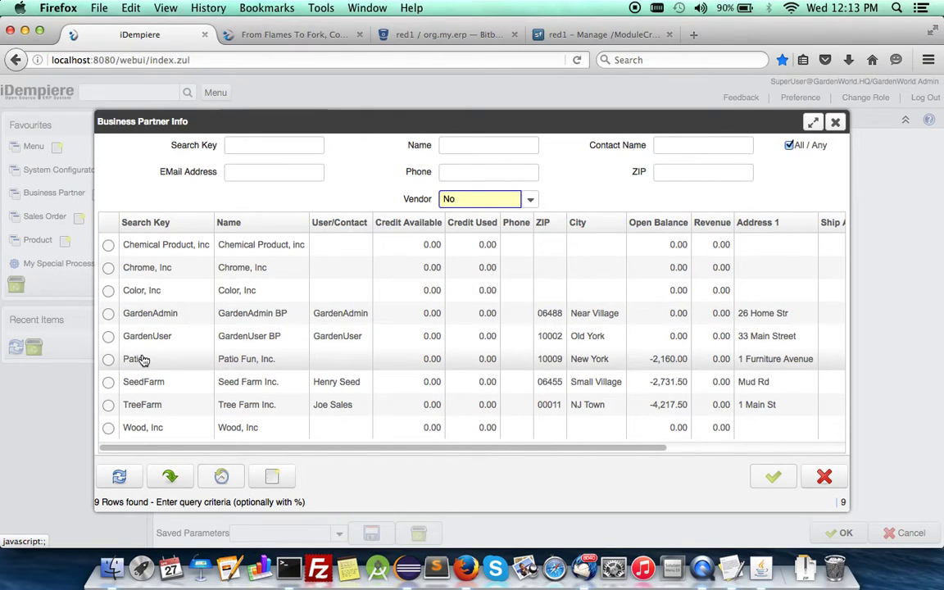
pyautogui.click(119, 476)
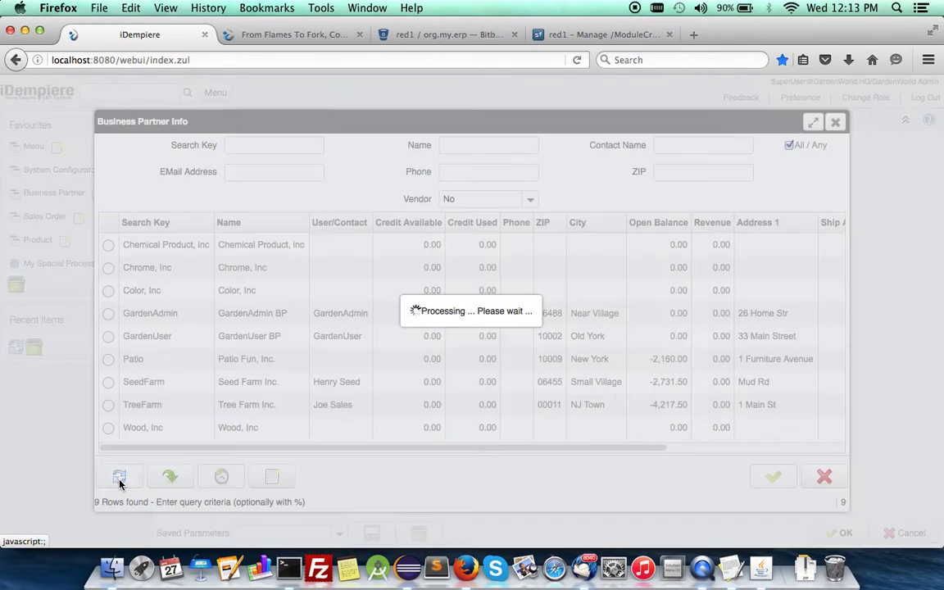
pyautogui.click(108, 267)
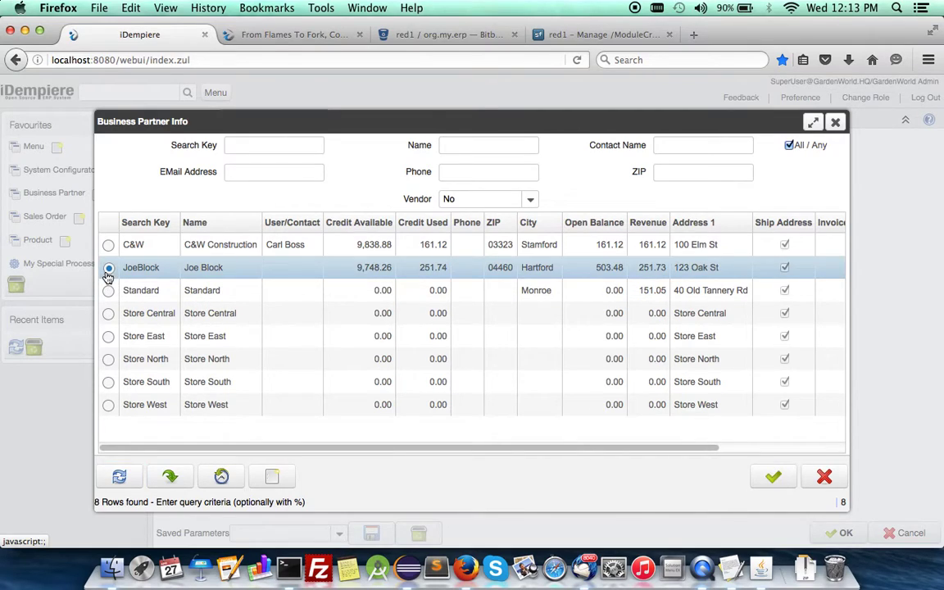
pyautogui.click(770, 476)
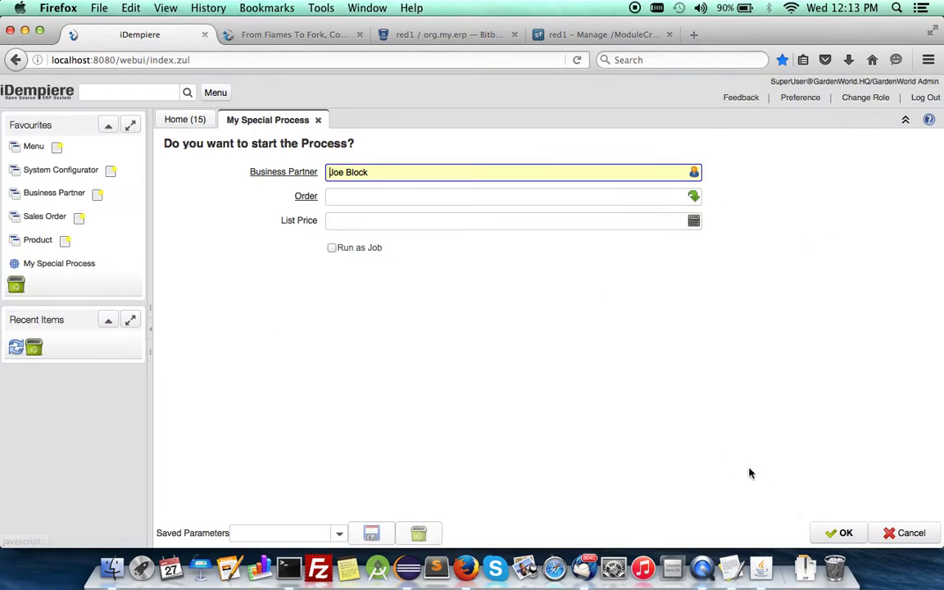
# Set the Order parameter to the partner's Export Order, searching with an empty document number and Sales Transaction enabled.
pyautogui.click(389, 198)
pyautogui.write('6')
pyautogui.press('Tab')
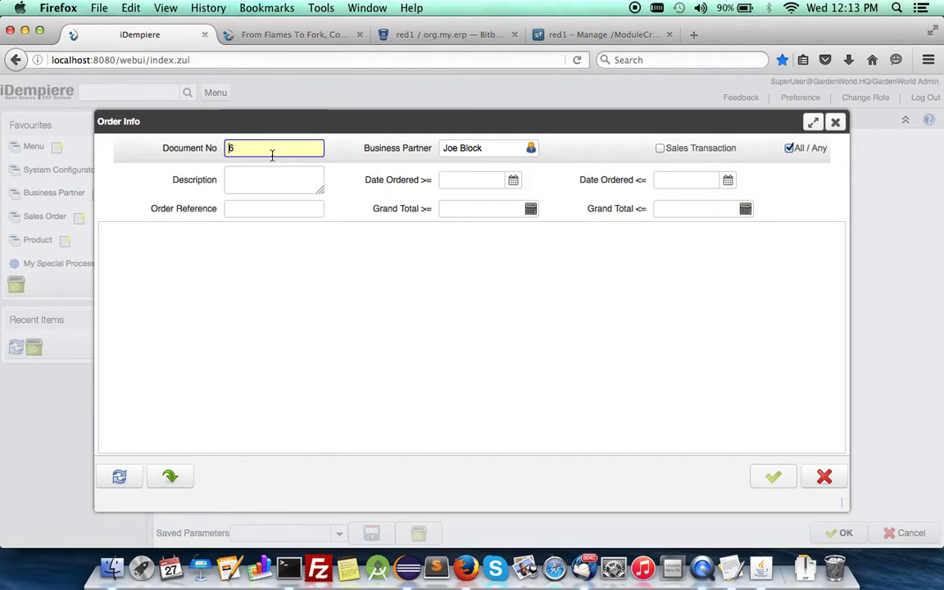
pyautogui.press('BackSpace')
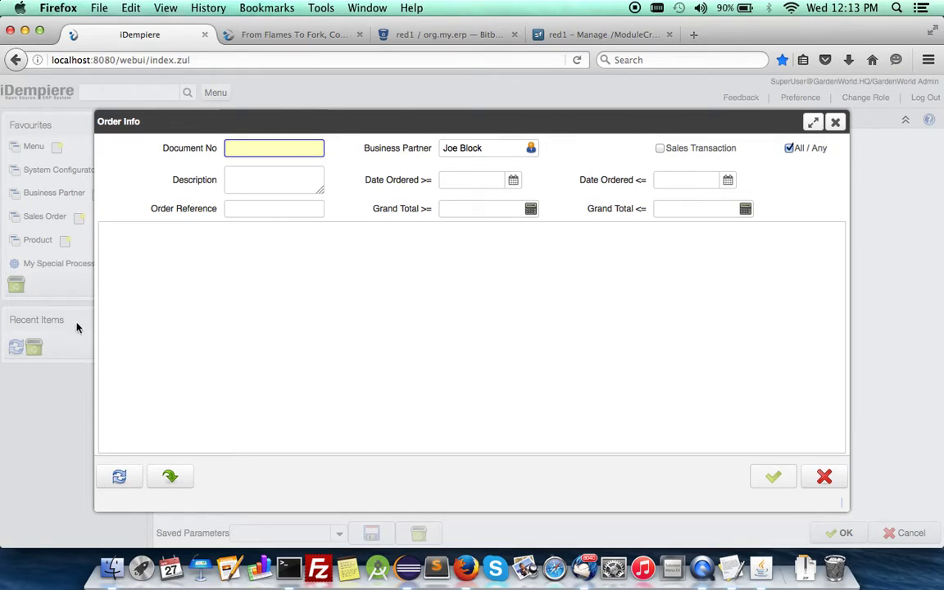
pyautogui.click(120, 482)
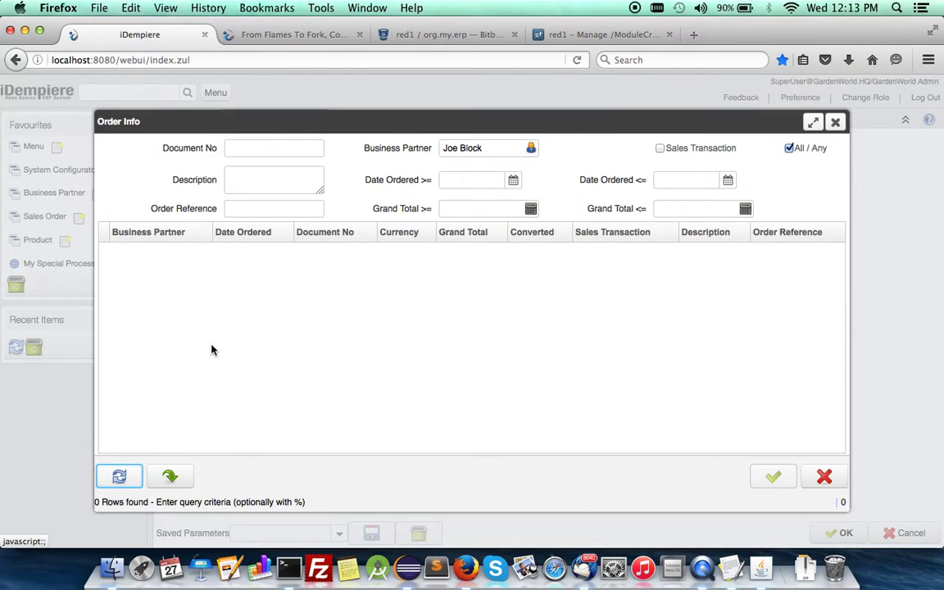
pyautogui.click(660, 148)
pyautogui.click(120, 478)
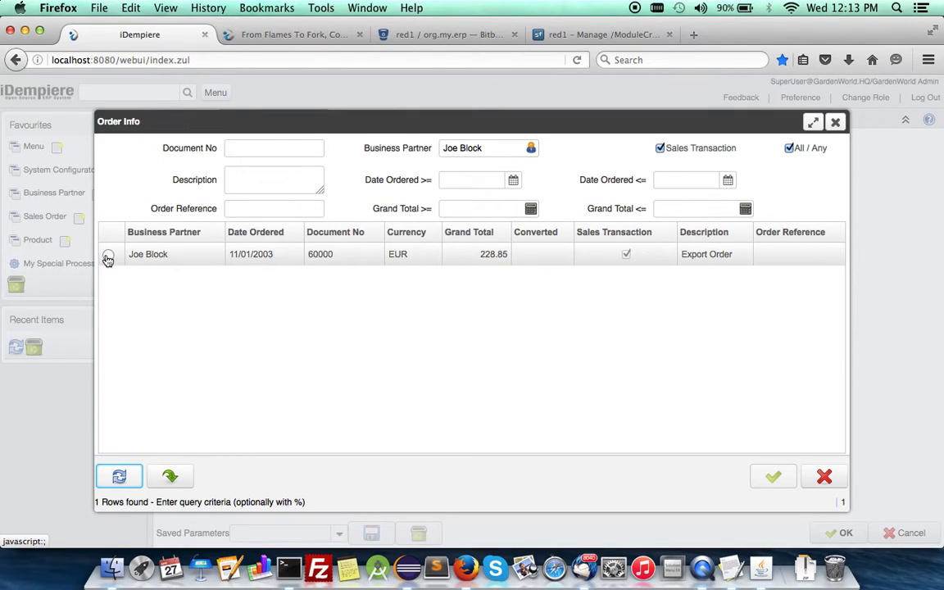
pyautogui.rightClick(108, 260)
pyautogui.click(333, 369)
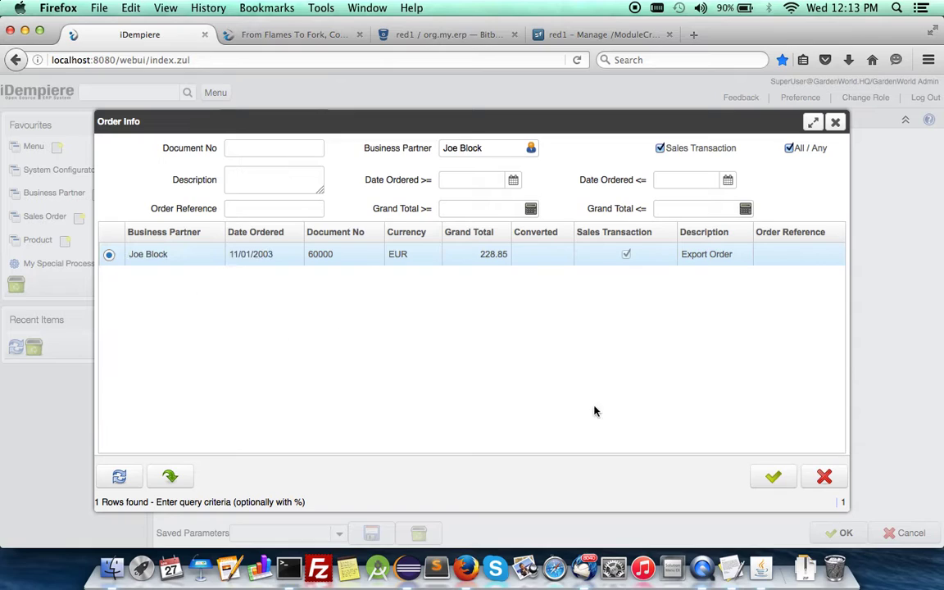
pyautogui.click(773, 477)
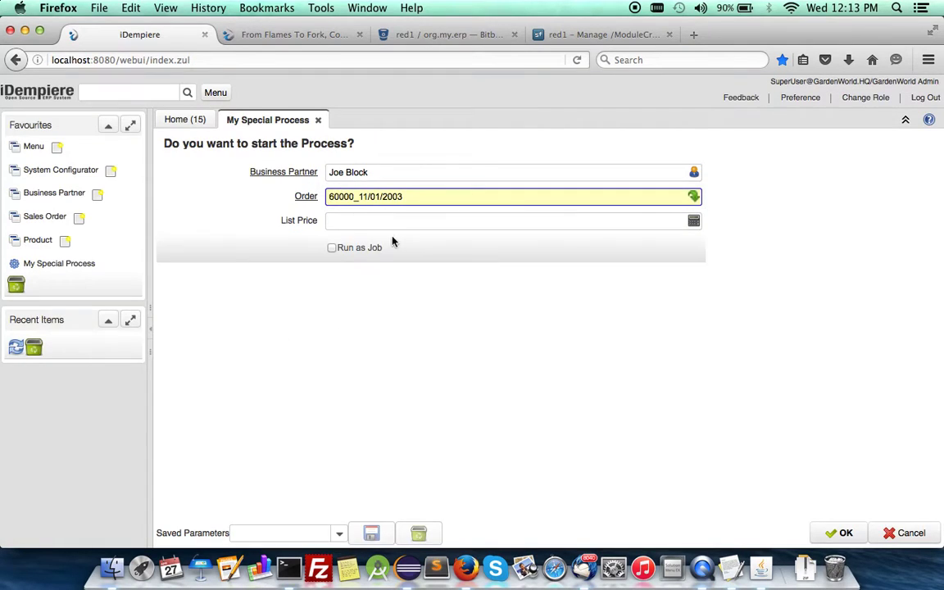
# Start the process with List Price left empty and accept opening Eclipse's Debug perspective at the breakpoint.
pyautogui.click(614, 221)
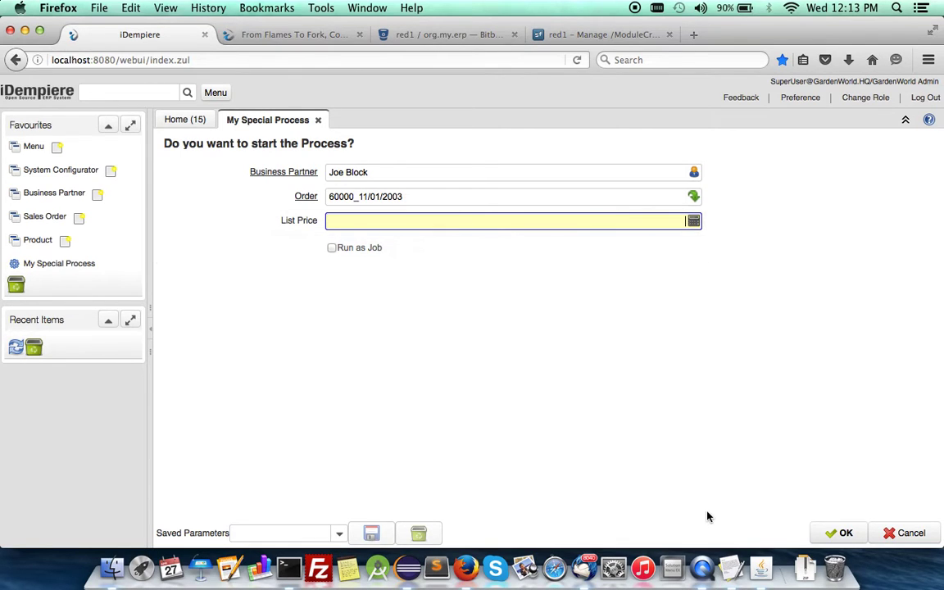
pyautogui.click(845, 534)
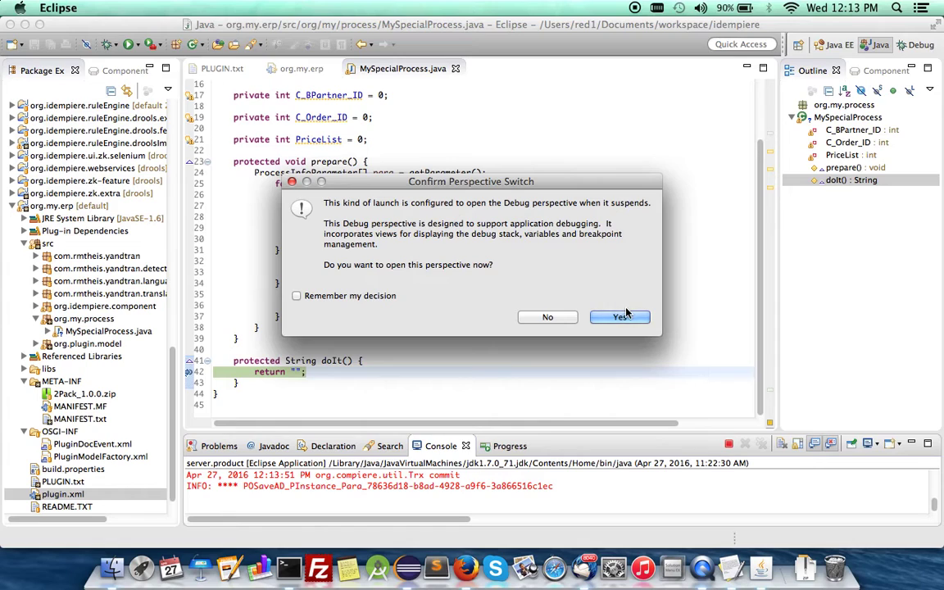
pyautogui.click(607, 318)
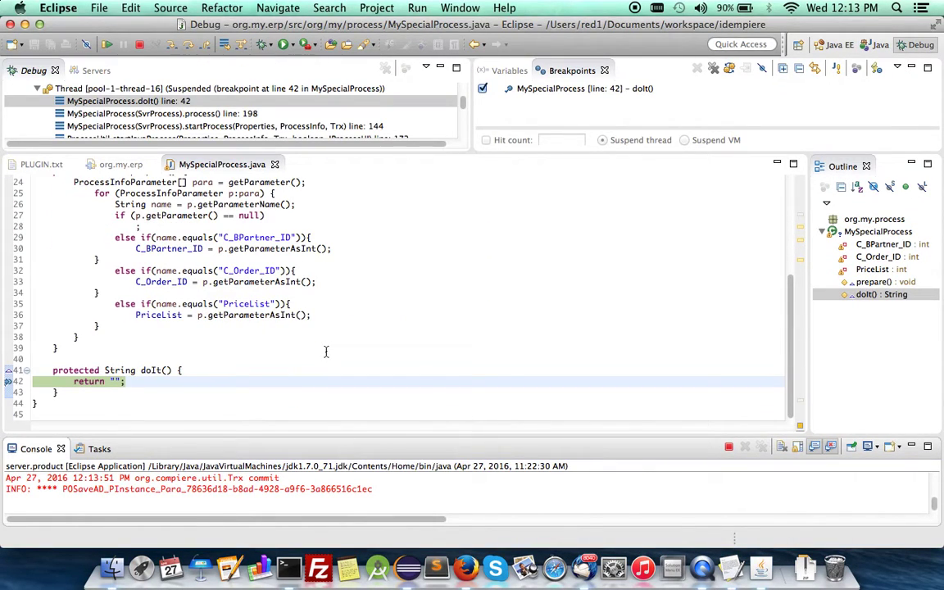
# Review the parameter handling in prepare() of MySpecialProcess.java and resume execution past the doIt() breakpoint.
pyautogui.scroll(3, 164, 344)
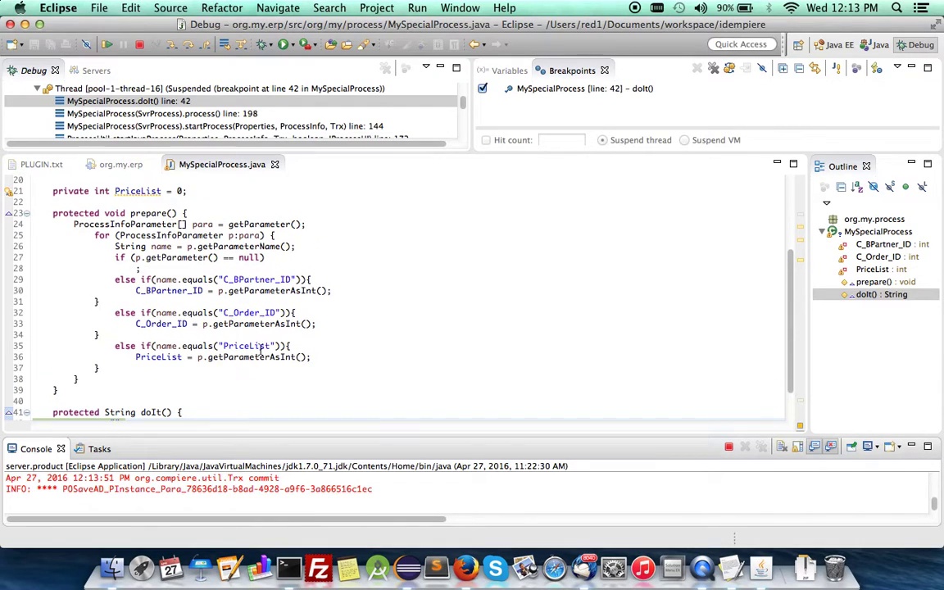
pyautogui.scroll(1, 254, 357)
pyautogui.moveTo(166, 309)
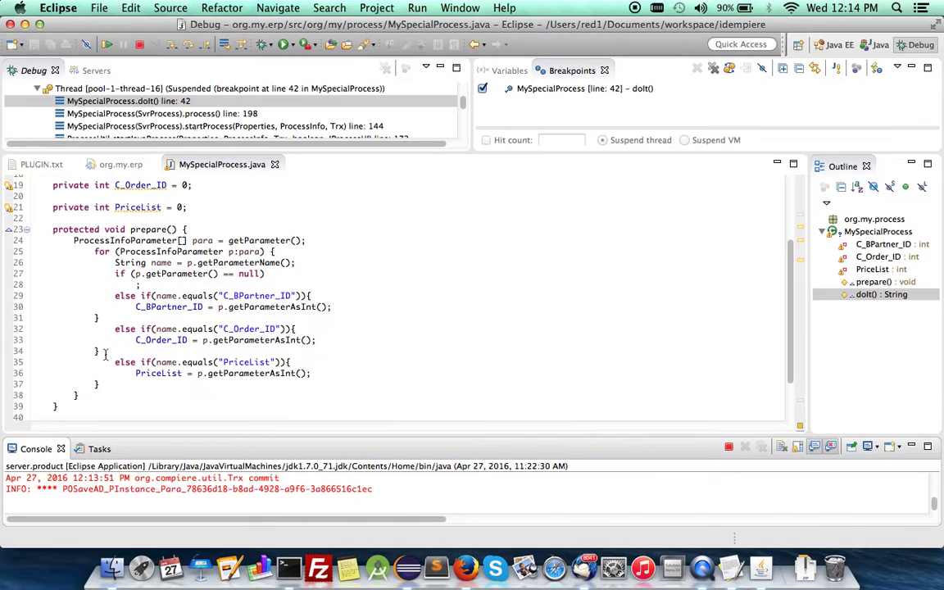
pyautogui.moveTo(150, 372)
pyautogui.scroll(6, 339, 273)
pyautogui.scroll(-8, 340, 273)
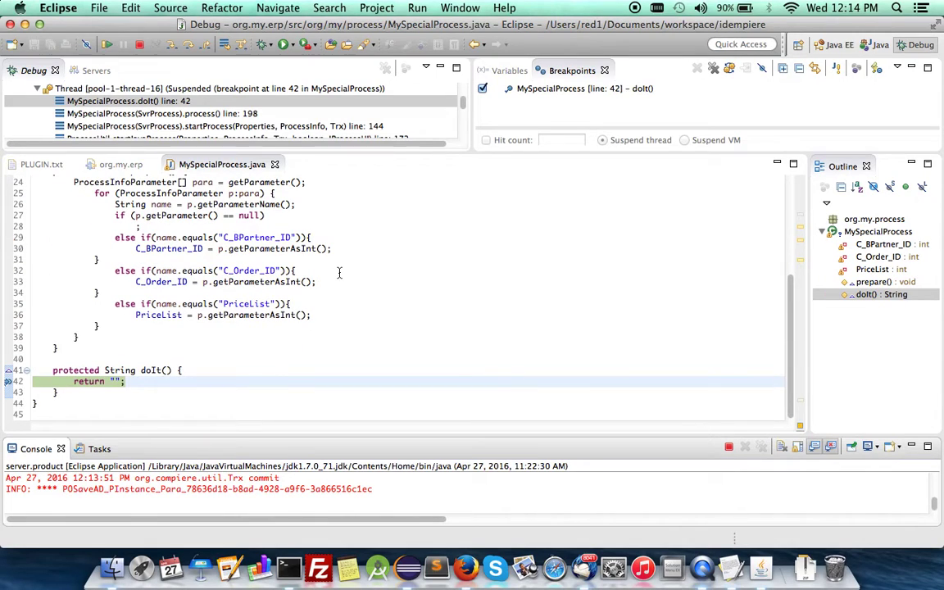
pyautogui.click(107, 46)
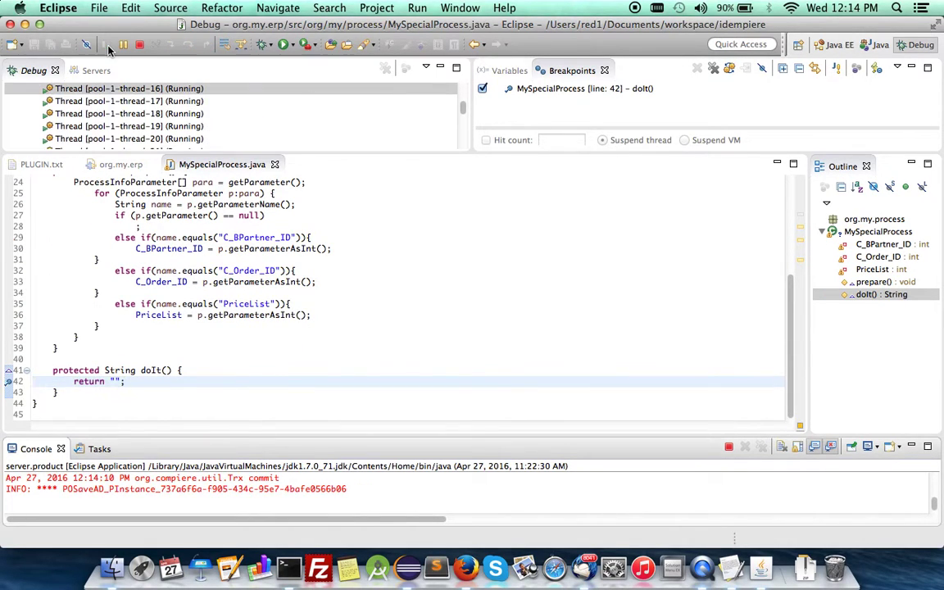
# Check the finished process in Firefox, consult the outline notes in TextEdit, and return to Firefox.
pyautogui.press('super+Tab')
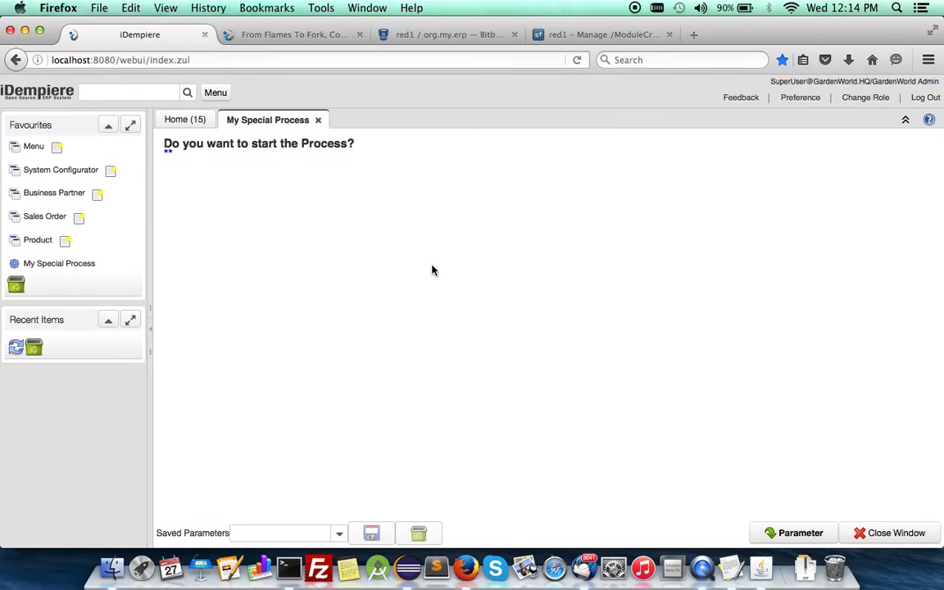
pyautogui.click(731, 568)
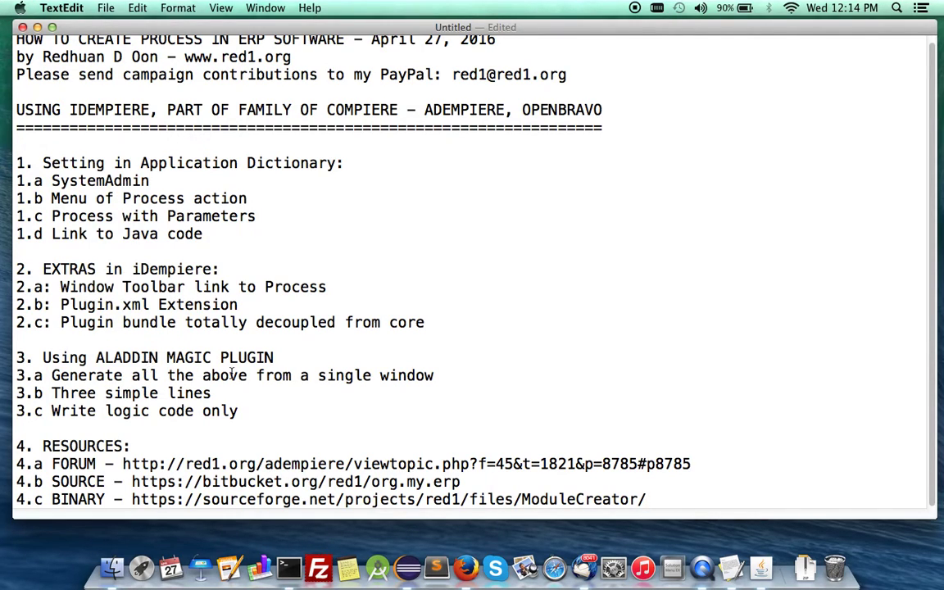
pyautogui.click(466, 568)
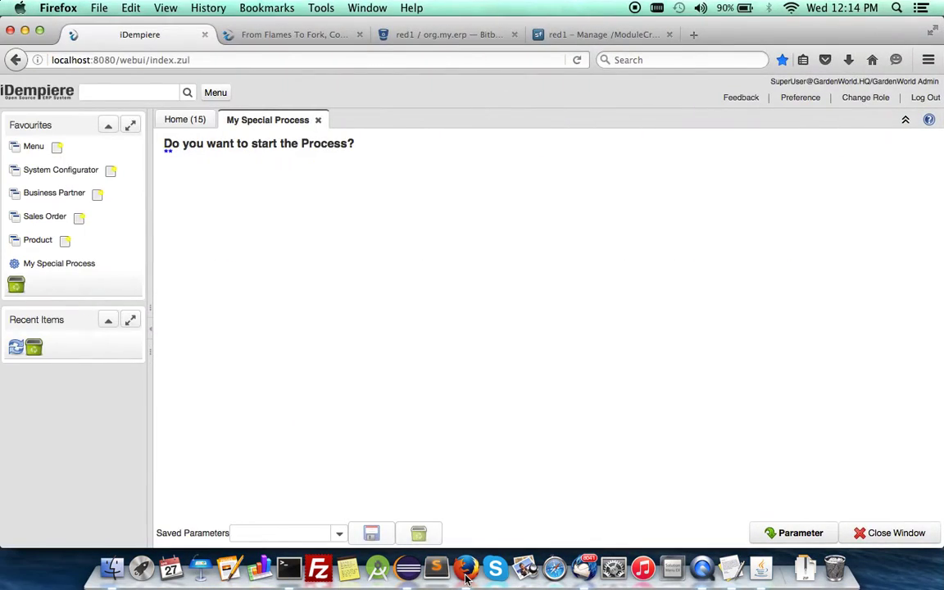
# Change the role to client System with System Administrator and organization *, glancing at the Aladdin Magic Plugin forum post.
pyautogui.click(874, 102)
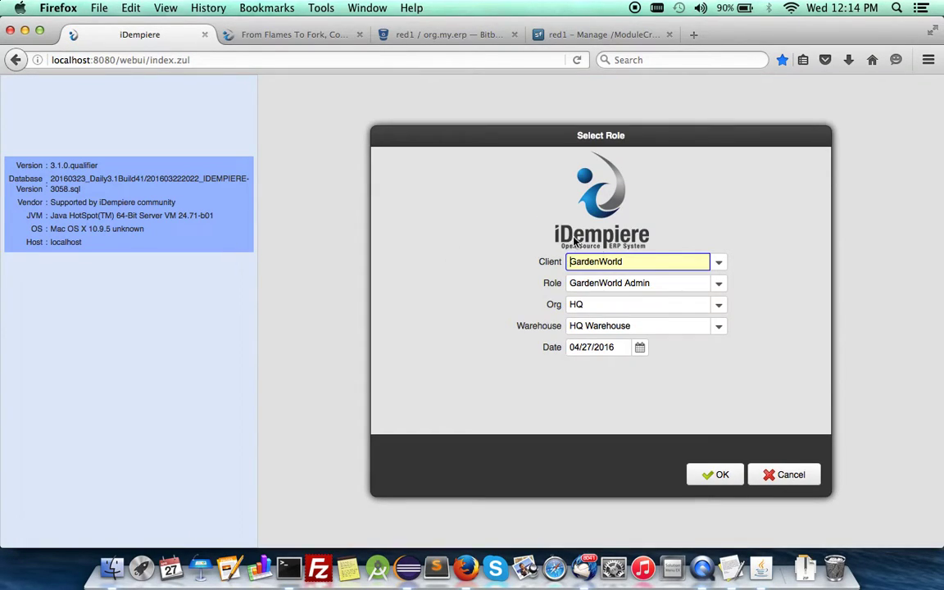
pyautogui.click(299, 36)
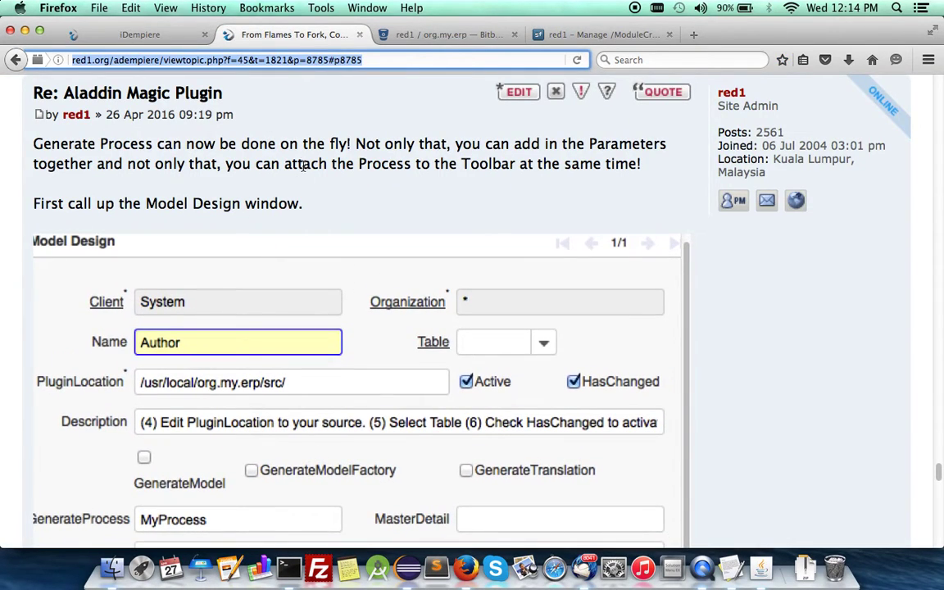
pyautogui.scroll(-1, 312, 217)
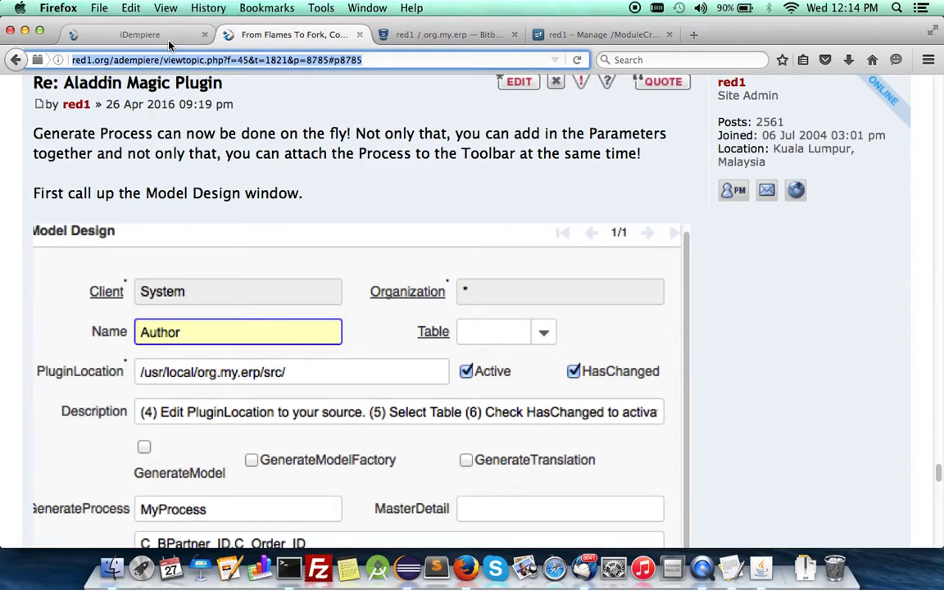
pyautogui.click(151, 35)
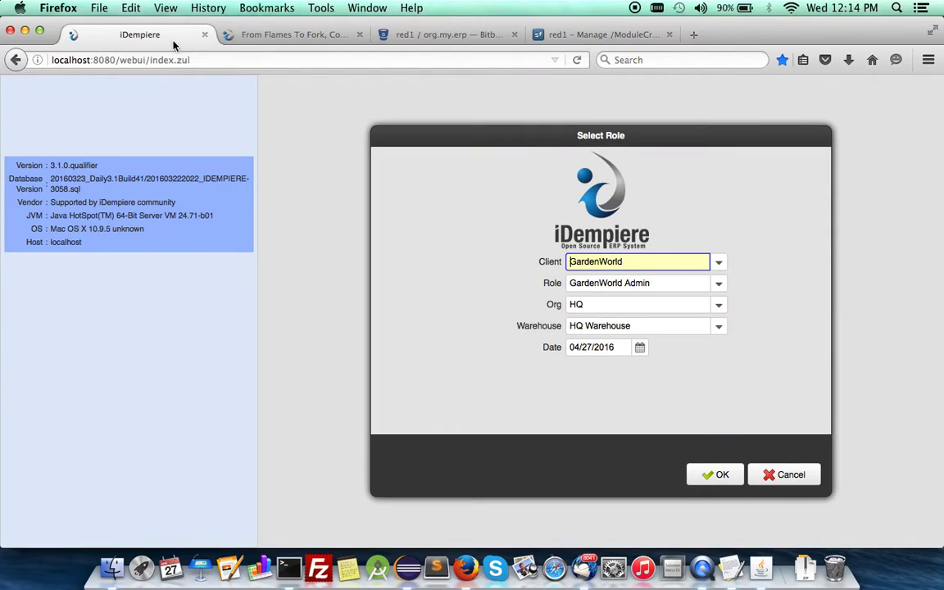
pyautogui.click(718, 262)
pyautogui.click(584, 296)
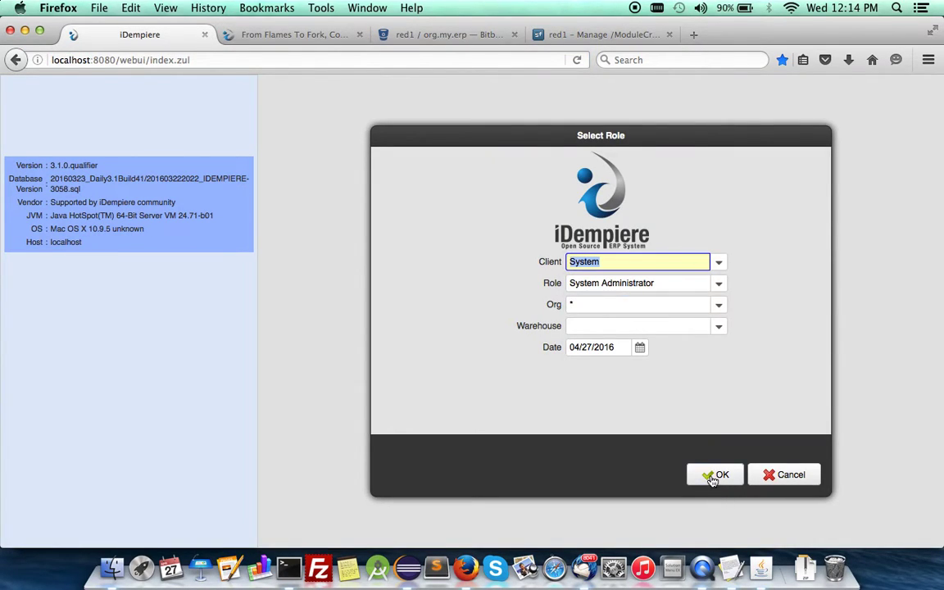
pyautogui.click(713, 479)
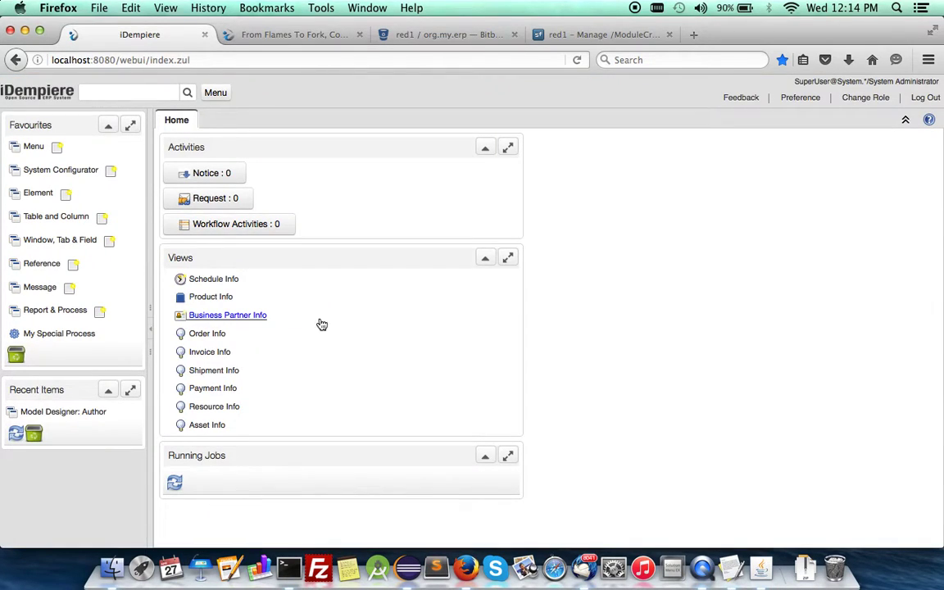
# Open the New Window record from the New Menu folder and set its Name to MY_Statistics.
pyautogui.click(216, 93)
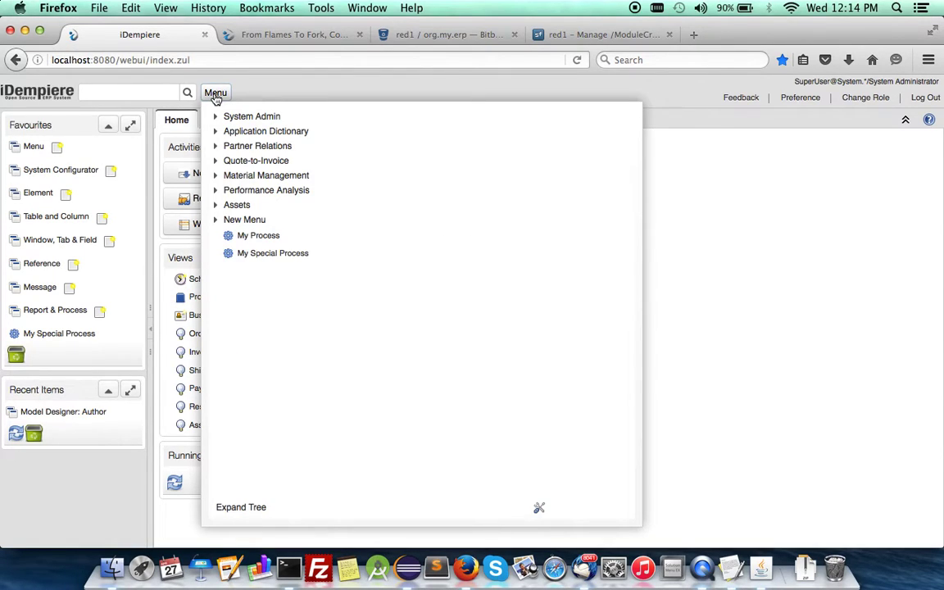
pyautogui.click(217, 223)
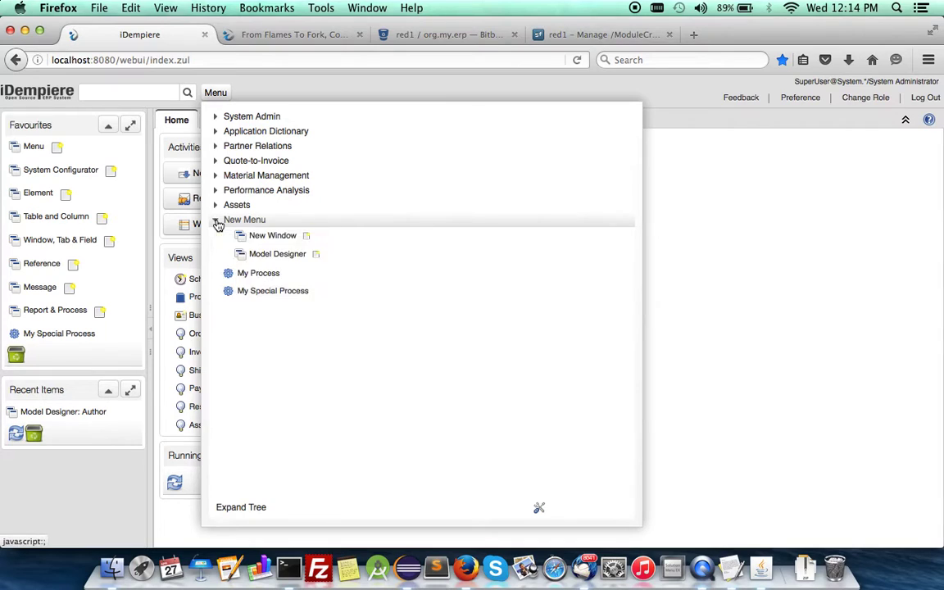
pyautogui.click(266, 237)
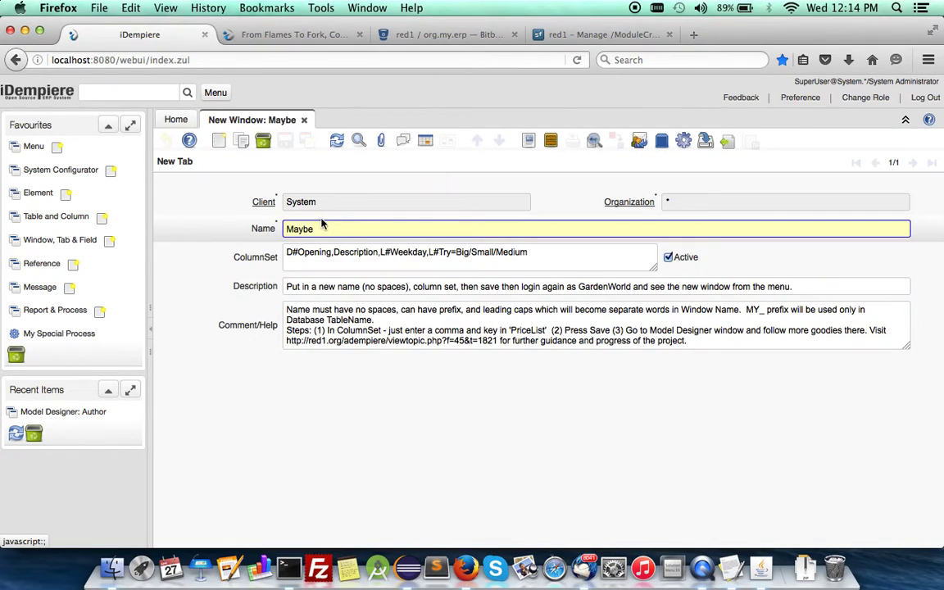
pyautogui.rightClick(300, 229)
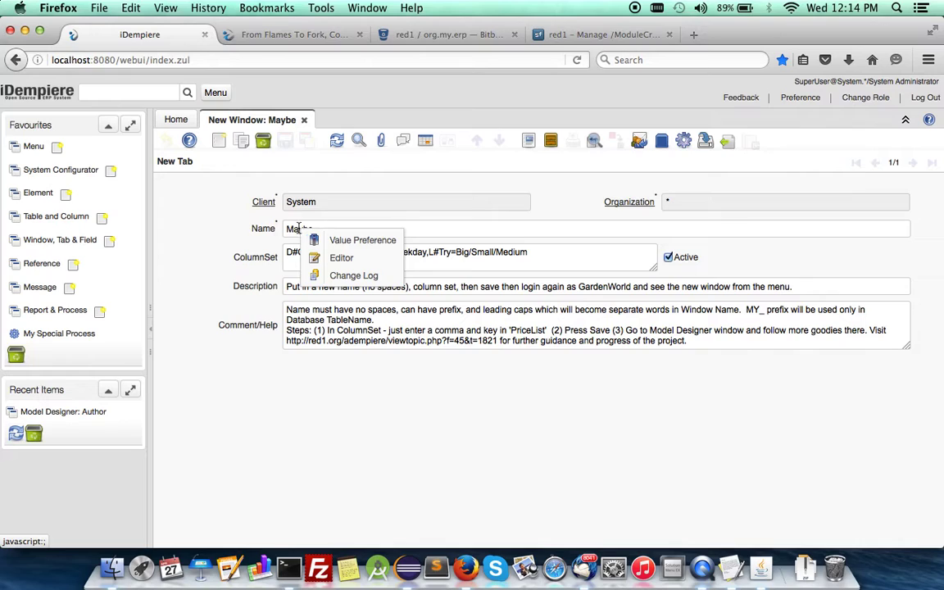
pyautogui.doubleClick(290, 230)
pyautogui.write('MY_Statistics')
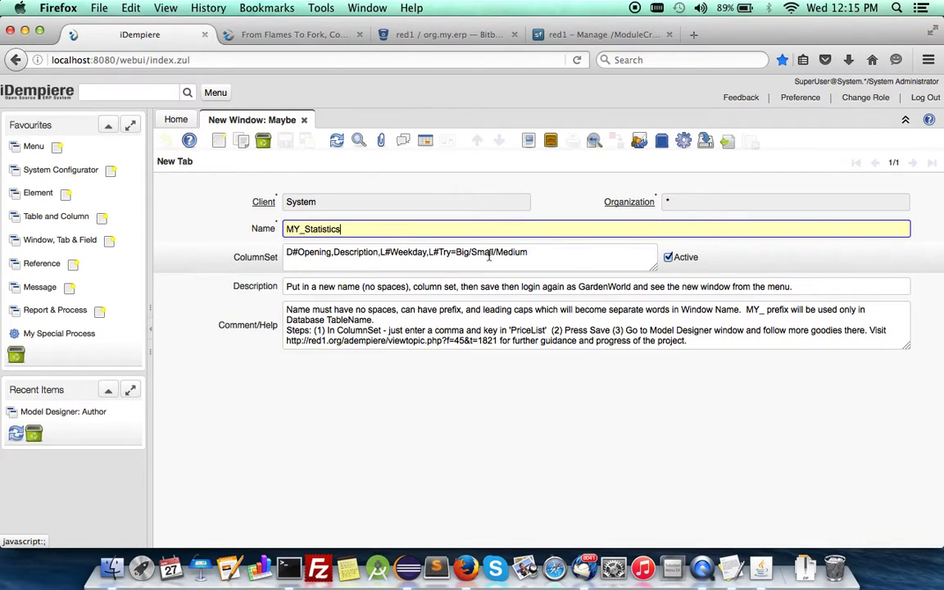
# Append PriceList, C_BPartner_ID and C_Order_ID to the ColumnSet, separated by commas, and save the New Window record.
pyautogui.click(540, 253)
pyautogui.write(',PriceList')
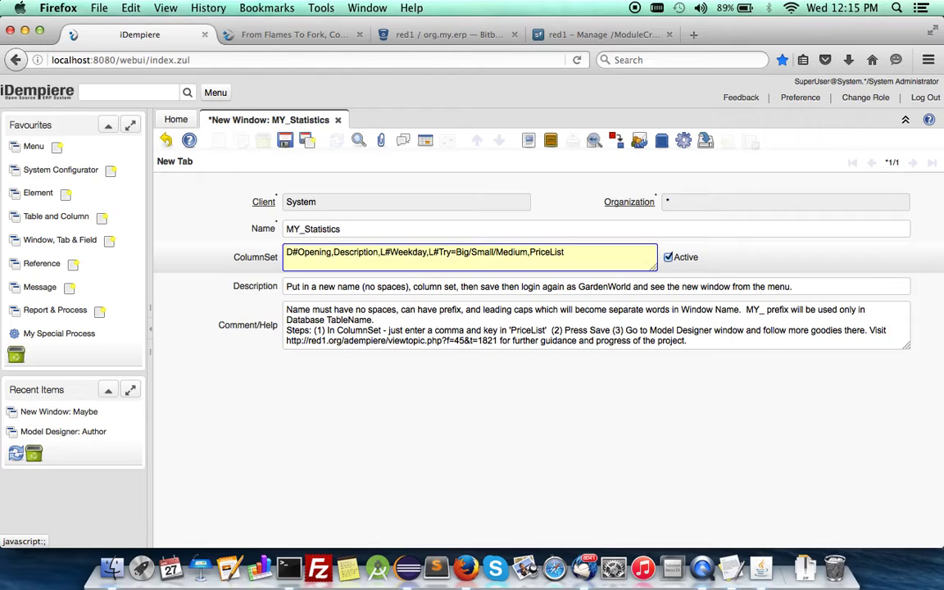
pyautogui.write(',C_BPartner_ID,C_Order_ID')
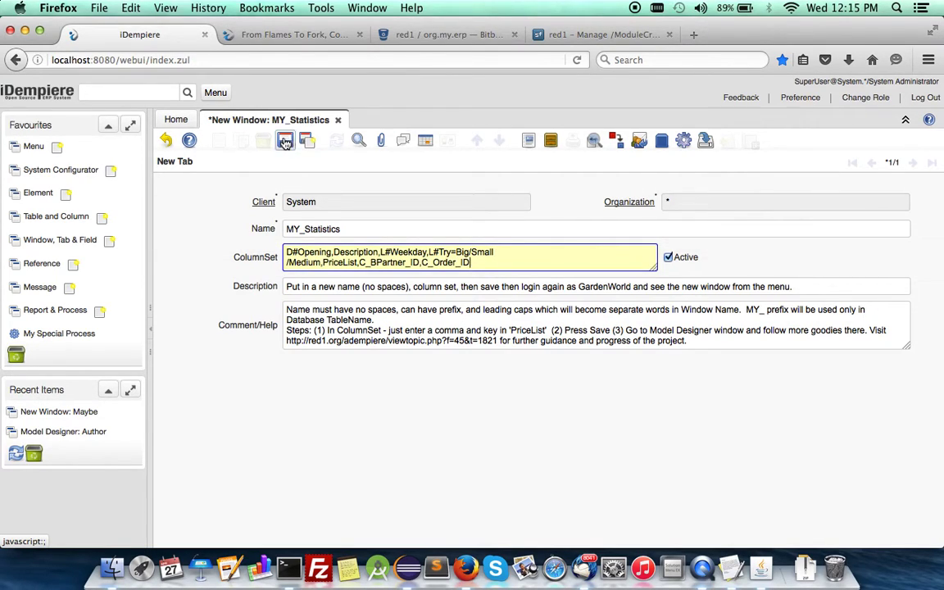
pyautogui.click(284, 141)
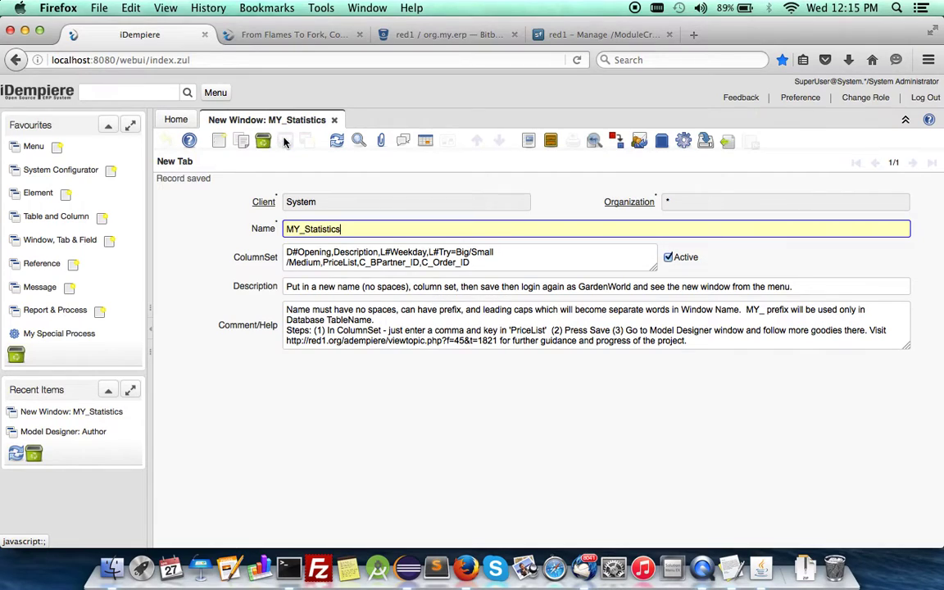
# In the Model Designer, set Table to MY_Statistics_Statistics, keeping MySpecialProcess as GenerateProcess, and save the record.
pyautogui.click(215, 93)
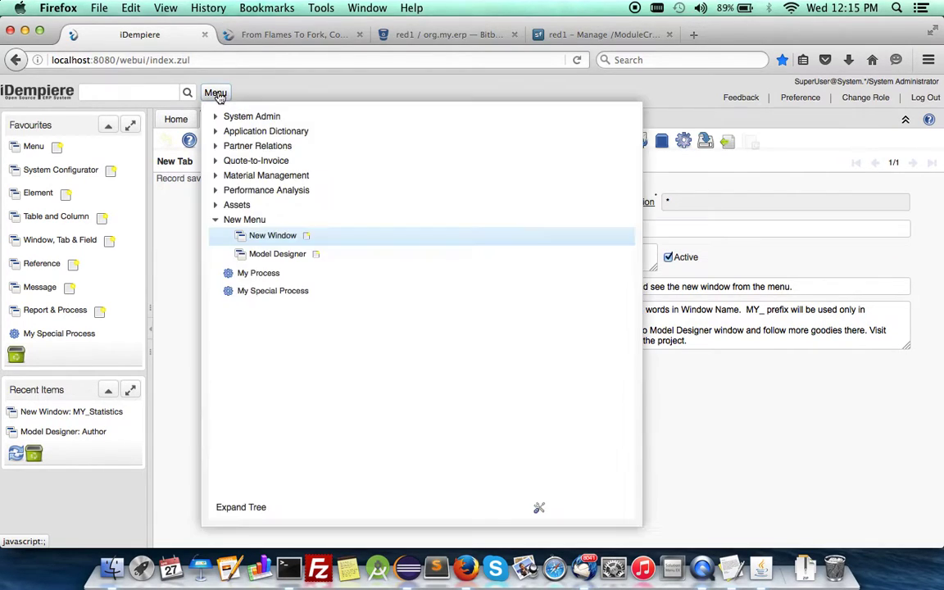
pyautogui.click(257, 255)
pyautogui.click(775, 228)
pyautogui.click(713, 258)
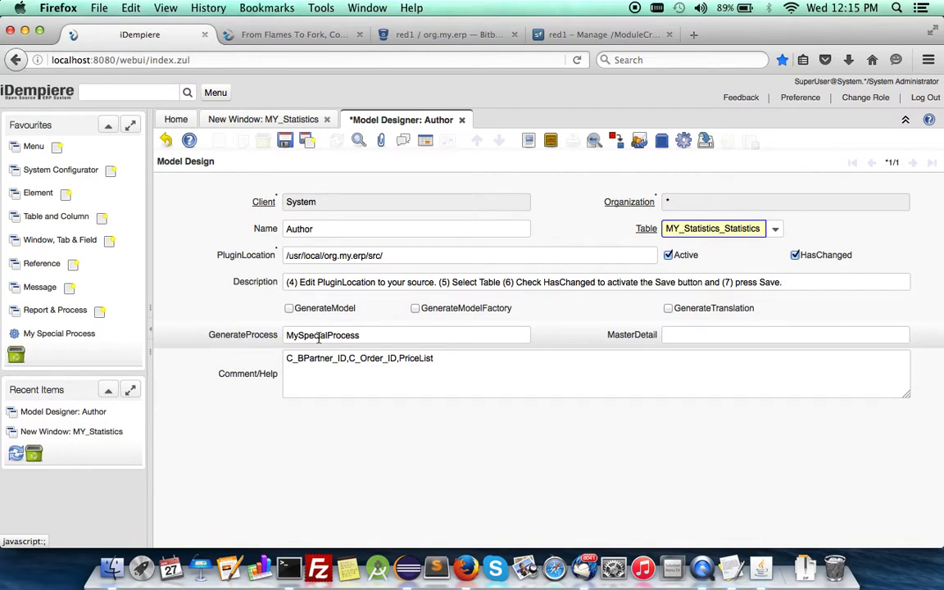
pyautogui.moveTo(264, 338)
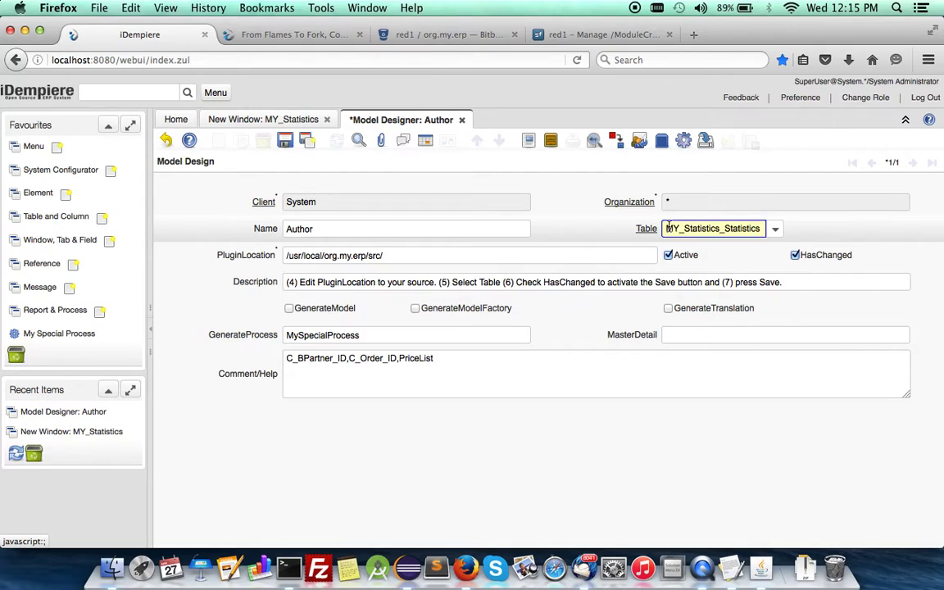
pyautogui.click(285, 141)
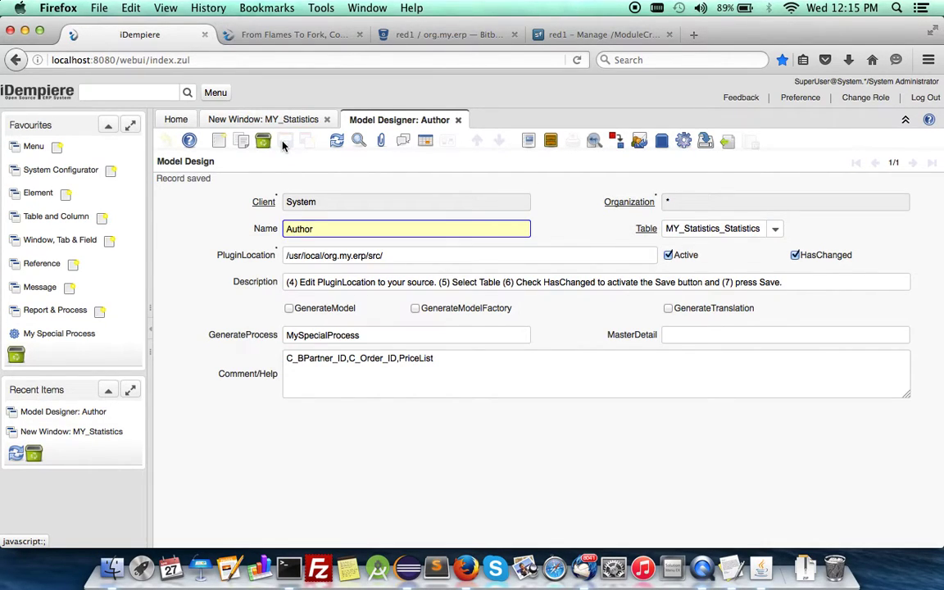
# Switch to Eclipse, examine the maximized console log for the model design save, restore the layout and return to Firefox.
pyautogui.click(408, 567)
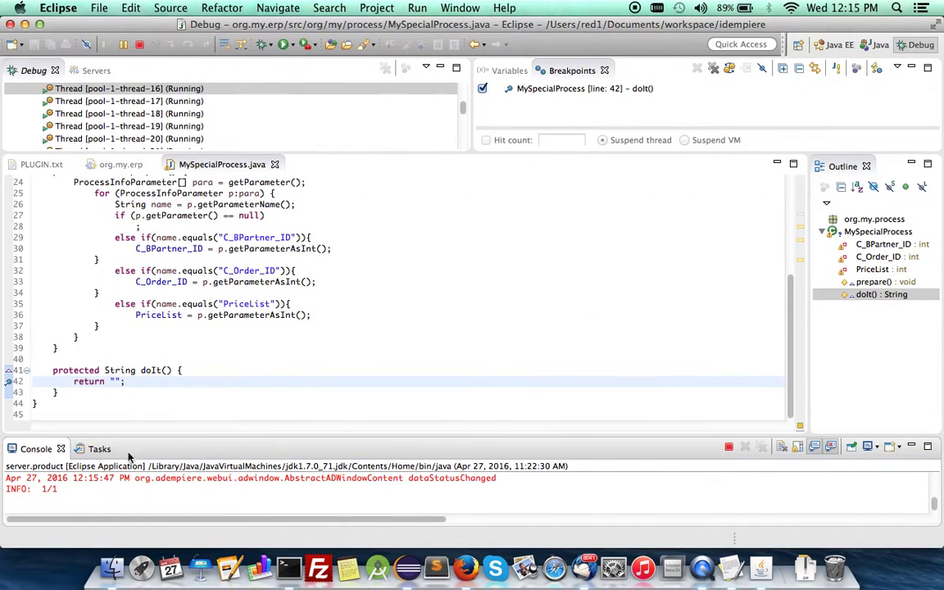
pyautogui.doubleClick(36, 449)
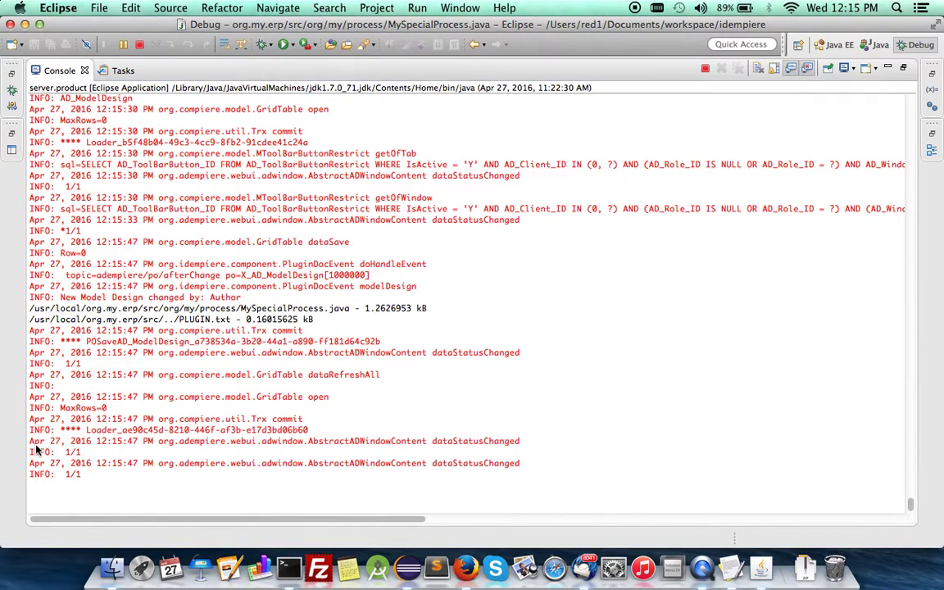
pyautogui.doubleClick(49, 70)
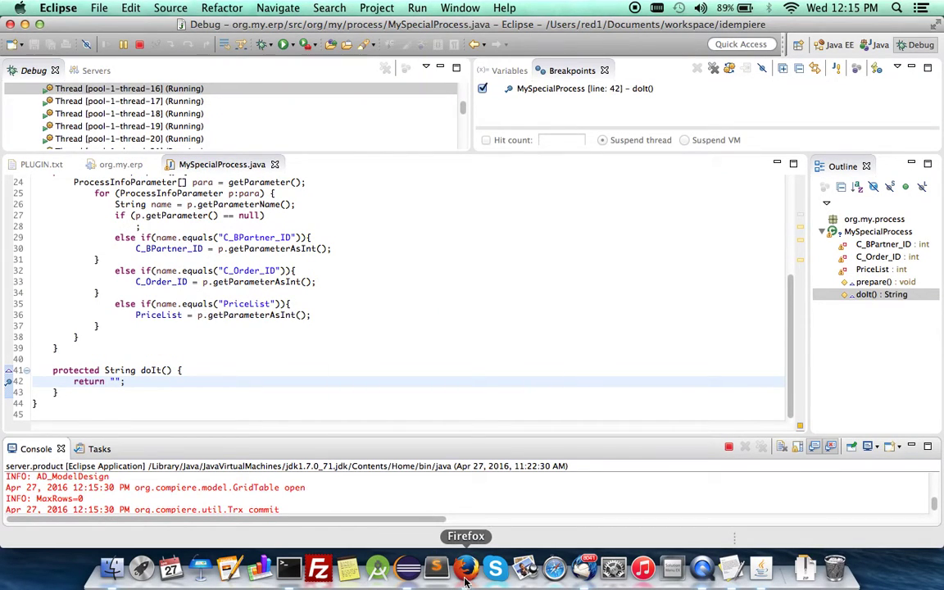
pyautogui.click(466, 573)
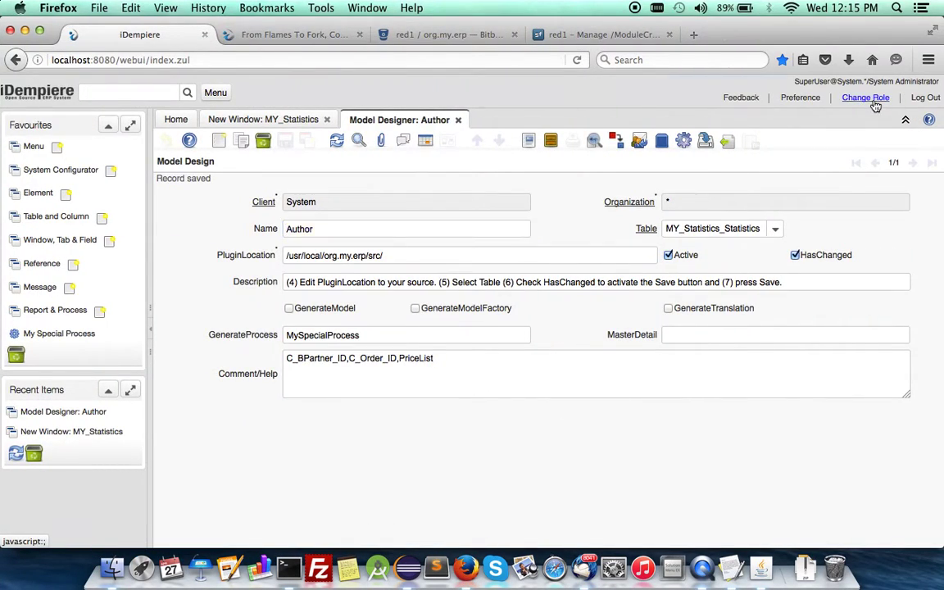
# Change the role to client GardenWorld with GardenWorld Admin and organization *.
pyautogui.click(874, 104)
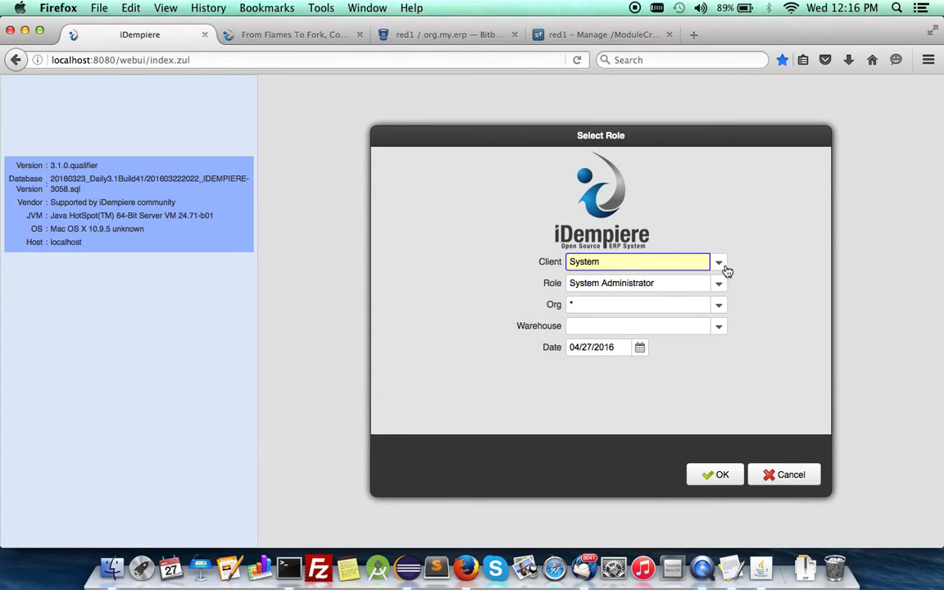
pyautogui.click(718, 263)
pyautogui.click(636, 278)
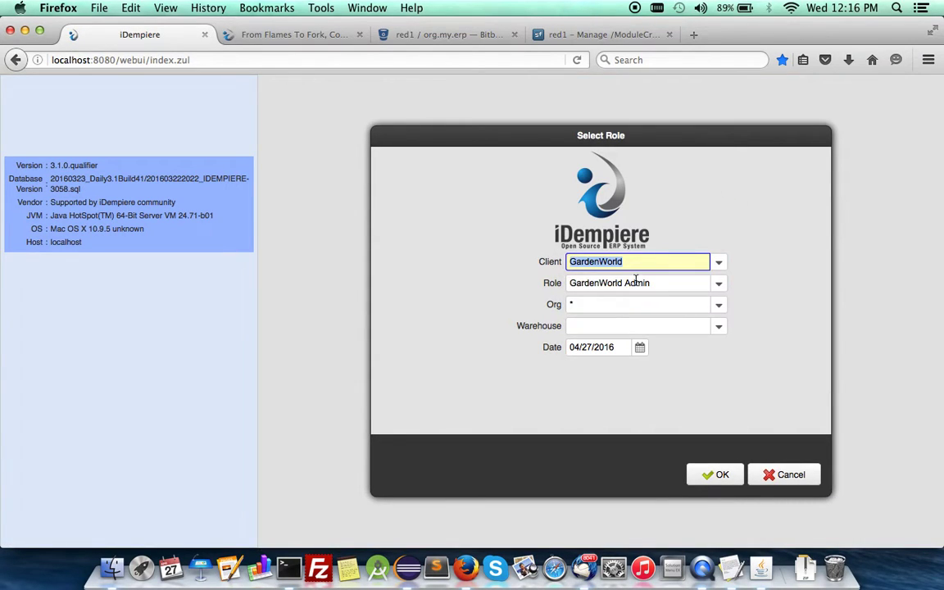
pyautogui.click(710, 479)
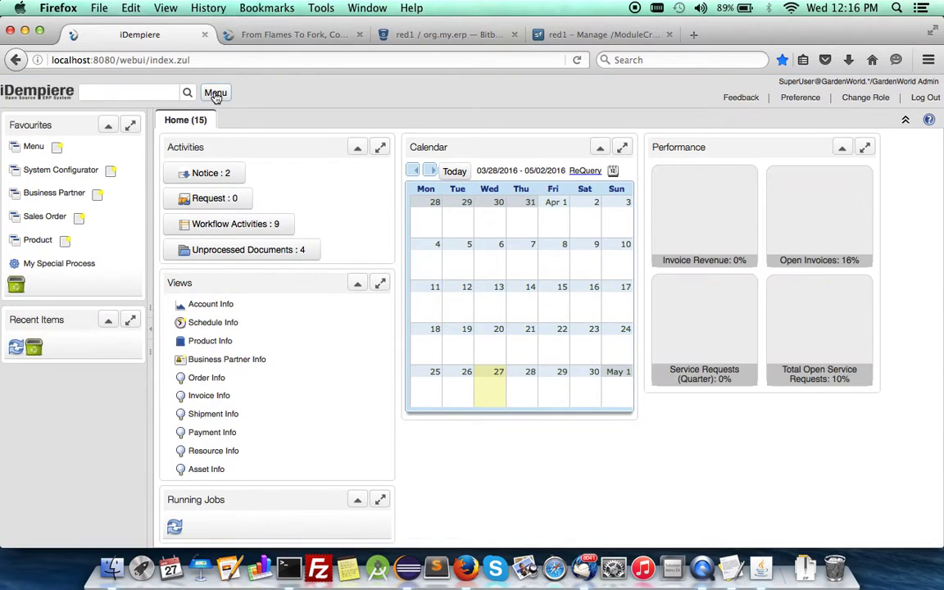
# Add the new Statistics window to the Favourites and open it from there.
pyautogui.click(214, 94)
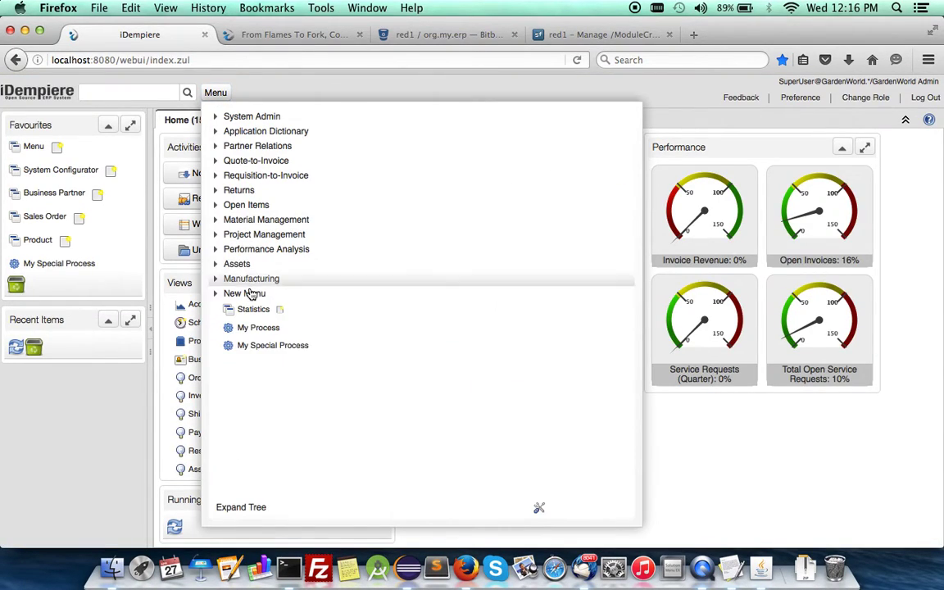
pyautogui.moveTo(233, 306); pyautogui.dragTo(91, 211)
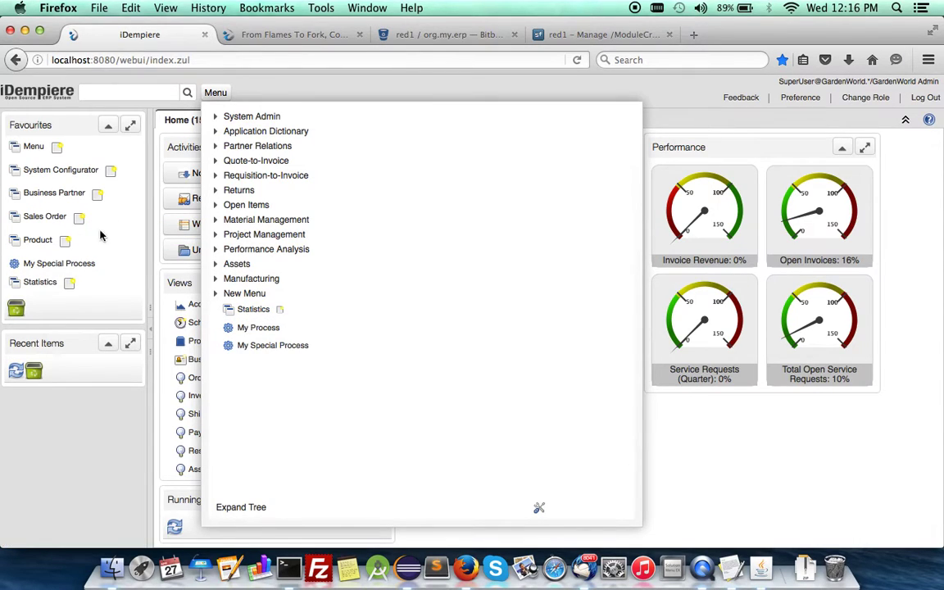
pyautogui.click(36, 287)
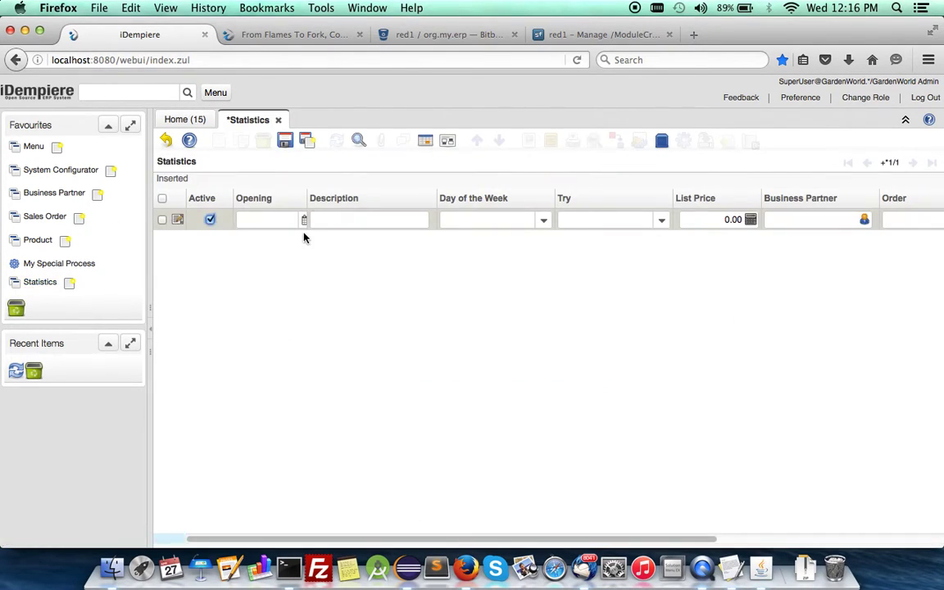
# Fill the new Statistics record with Opening 04/20/2016, Description "Bla ba", Day of the Week Saturday and Try Medium.
pyautogui.click(267, 220)
pyautogui.click(304, 220)
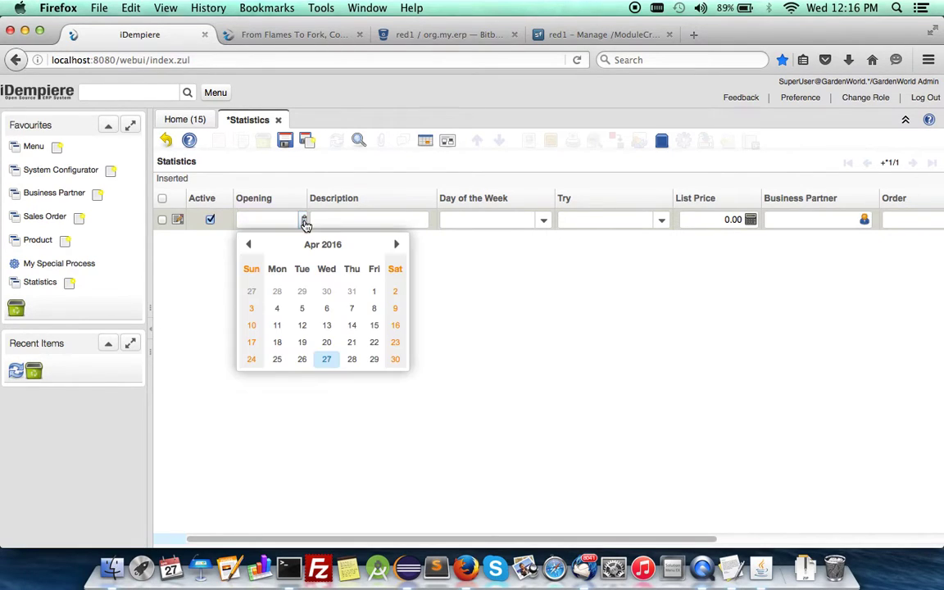
pyautogui.click(327, 342)
pyautogui.click(393, 220)
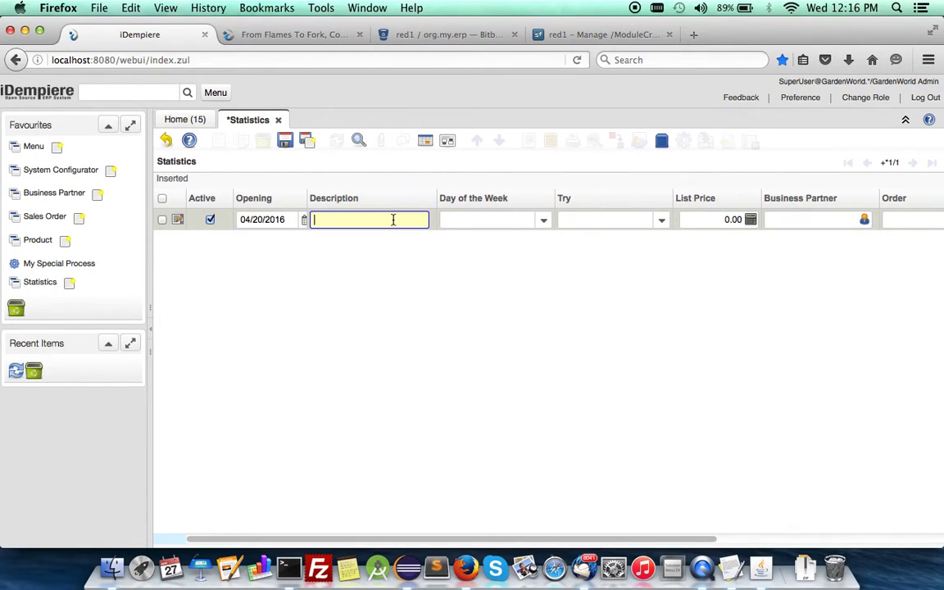
pyautogui.write('Bla ba')
pyautogui.click(543, 221)
pyautogui.click(474, 277)
pyautogui.click(661, 220)
pyautogui.click(580, 262)
# Set List Price to 230, enter the business partner's name and the order reference, and save the Statistics record.
pyautogui.click(723, 218)
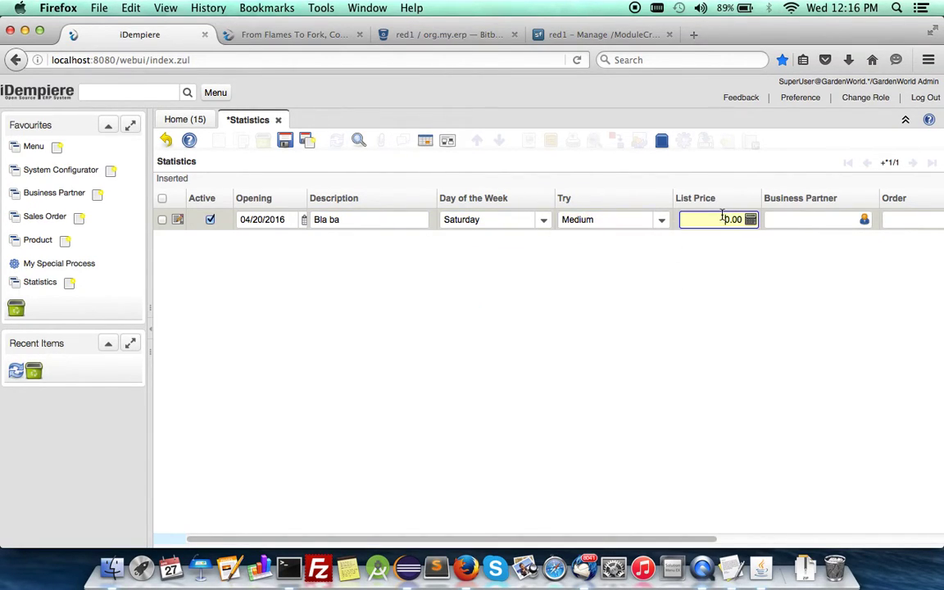
pyautogui.click(837, 224)
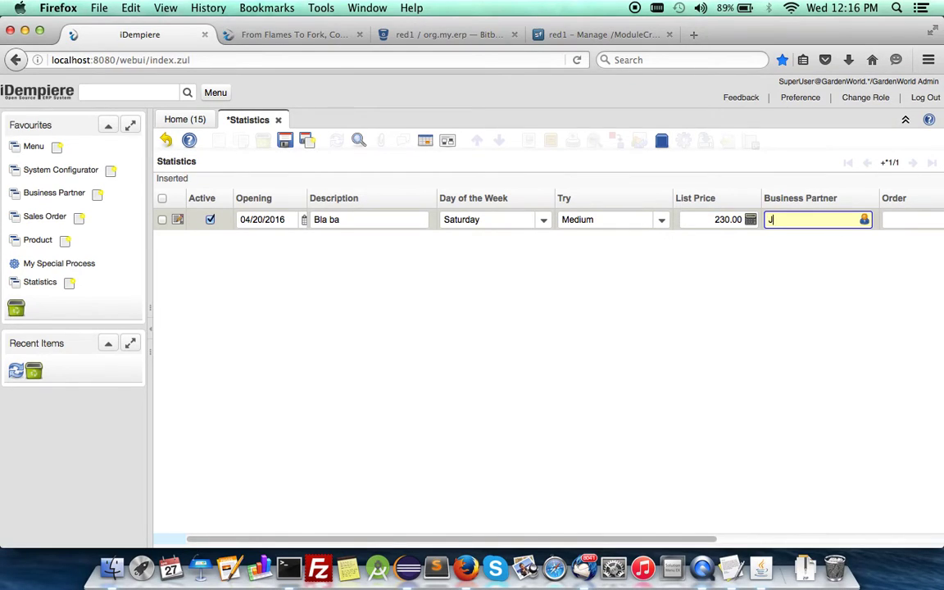
pyautogui.click(904, 221)
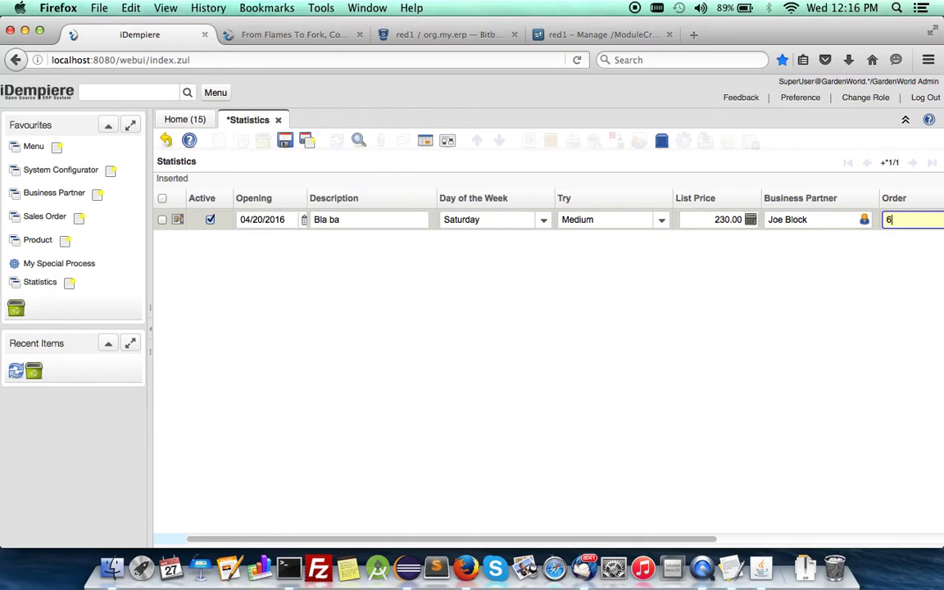
pyautogui.press('Tab')
pyautogui.click(286, 143)
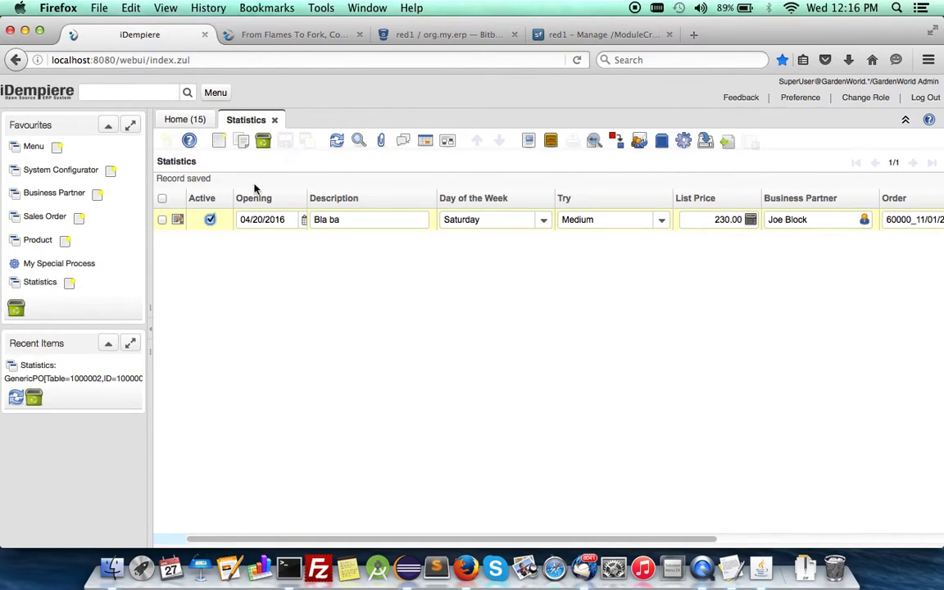
# Insert and discard a blank Statistics record, and start My Special Process from this window with all its parameters left empty.
pyautogui.click(219, 141)
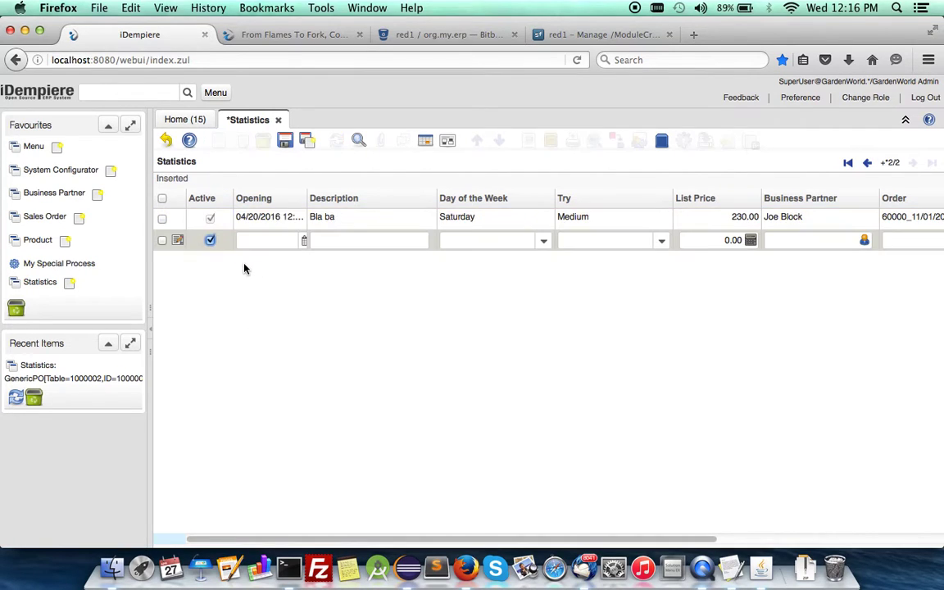
pyautogui.click(165, 143)
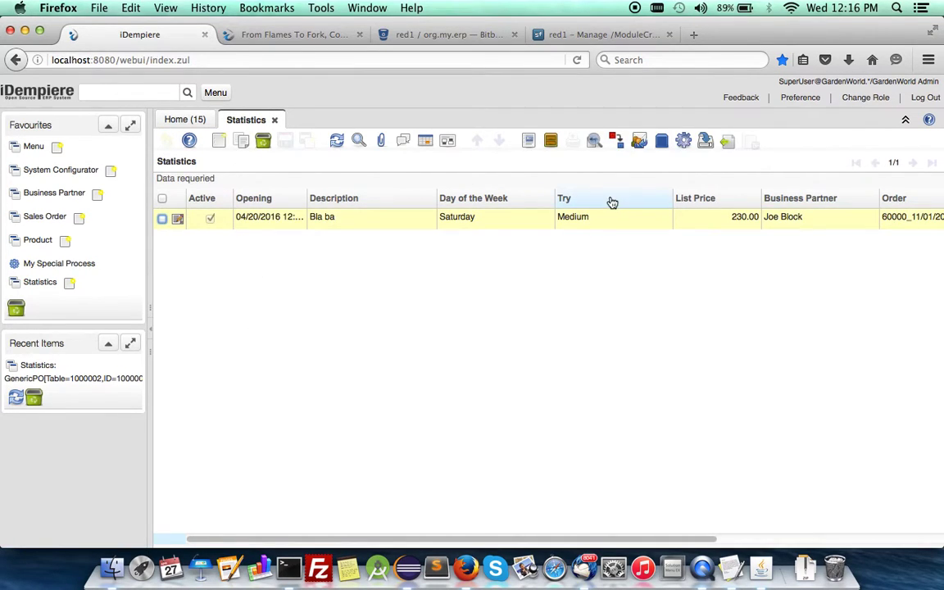
pyautogui.click(683, 141)
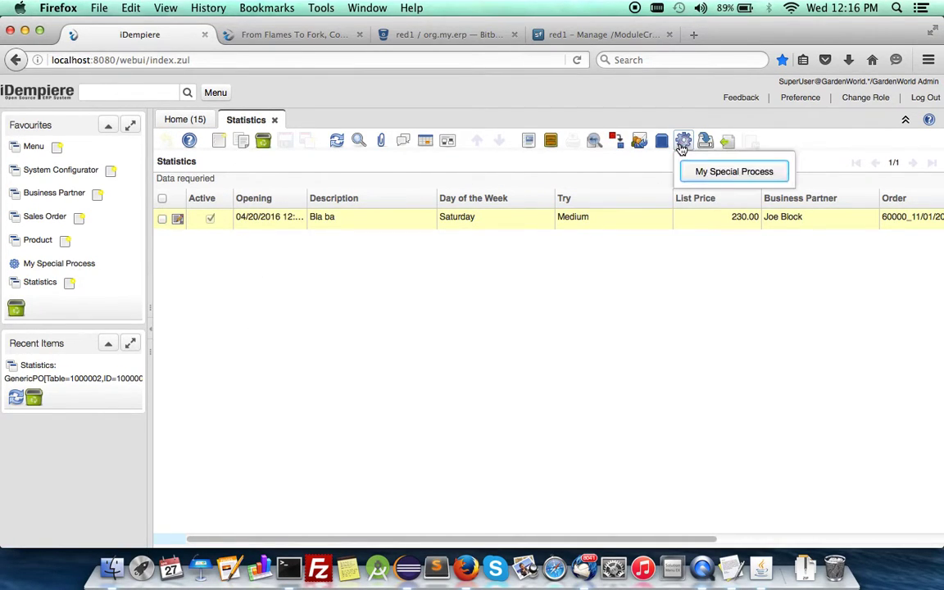
pyautogui.click(734, 171)
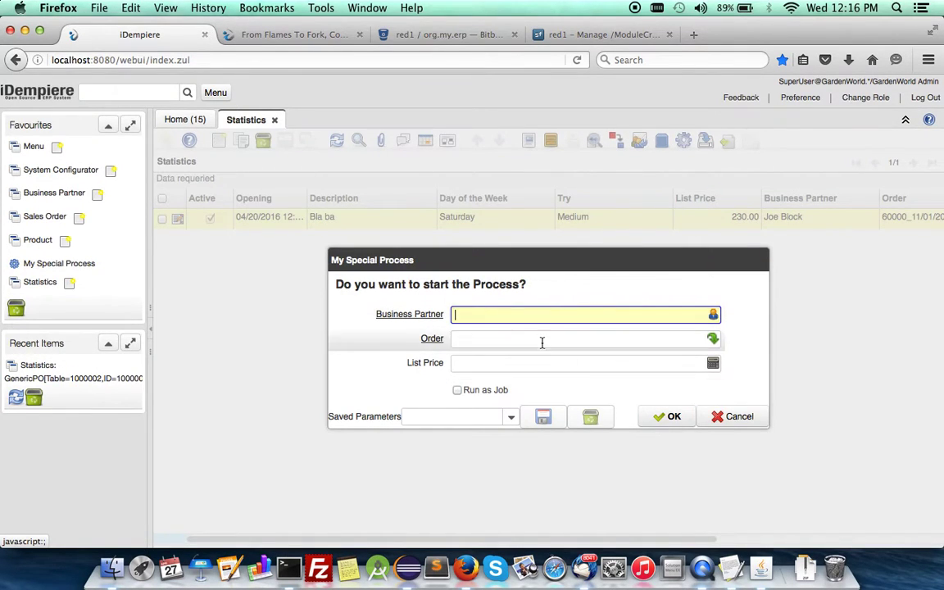
pyautogui.click(668, 420)
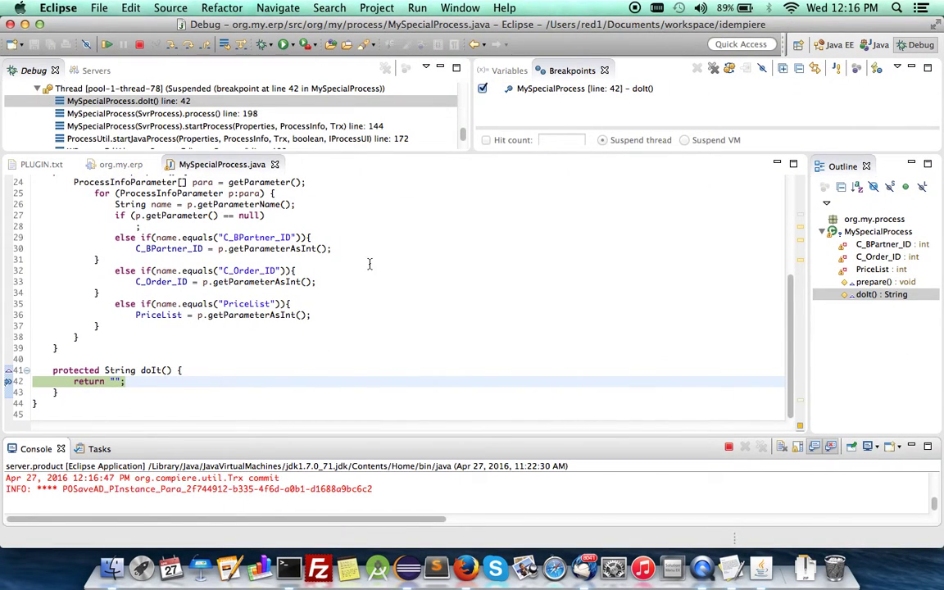
# Leave Eclipse at the breakpoint, consult the outline notes in TextEdit, and return to Firefox.
pyautogui.click(467, 576)
pyautogui.click(735, 572)
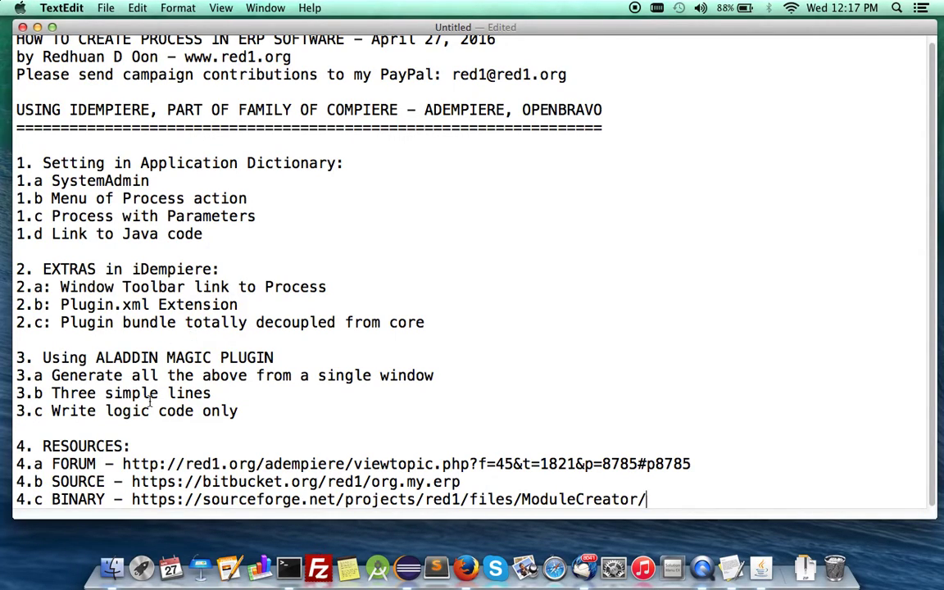
pyautogui.click(466, 568)
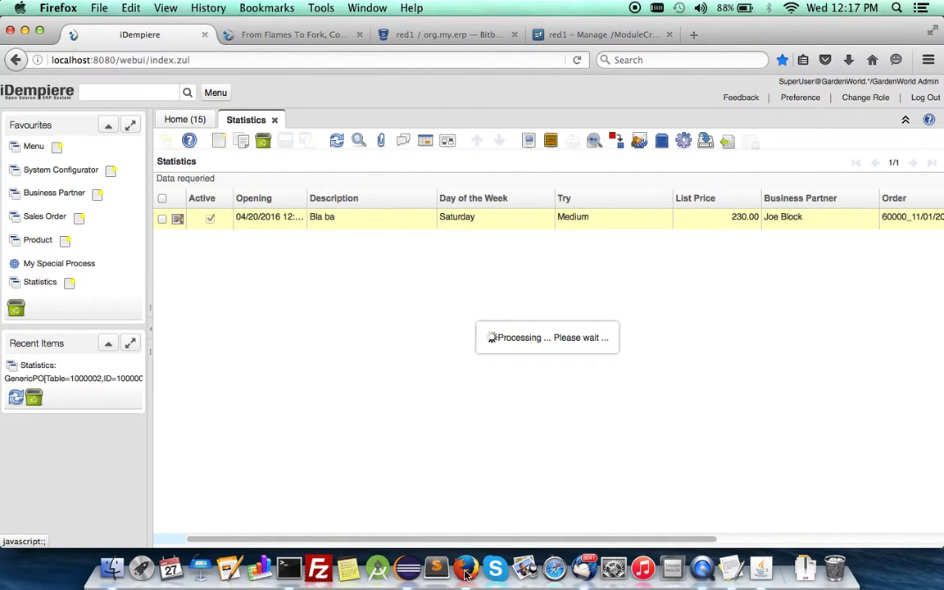
# Resume the suspended process in Eclipse's debugger and return to the Statistics window in Firefox.
pyautogui.click(407, 569)
pyautogui.click(108, 44)
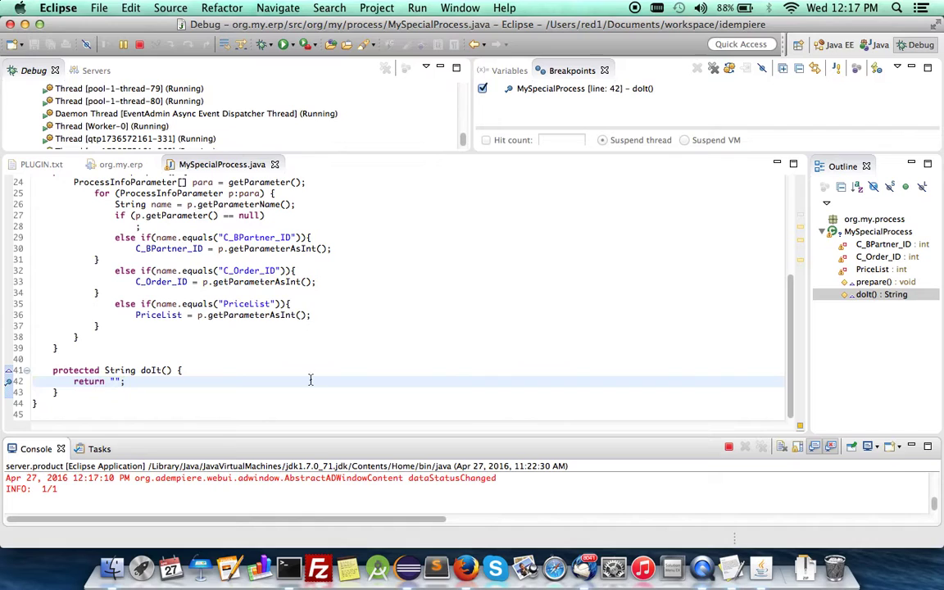
pyautogui.click(464, 569)
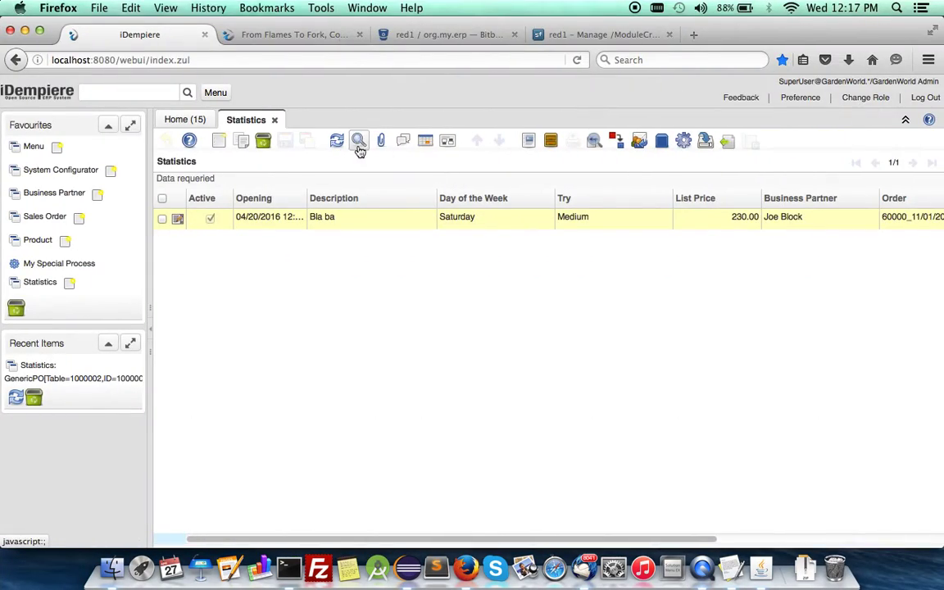
# Change the login role to the System client and confirm it.
pyautogui.click(875, 98)
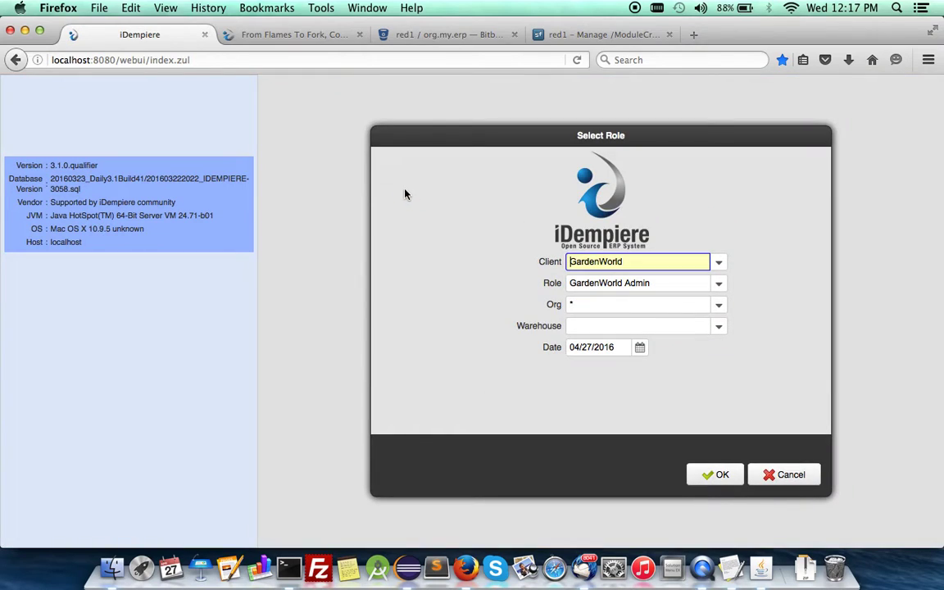
pyautogui.click(717, 262)
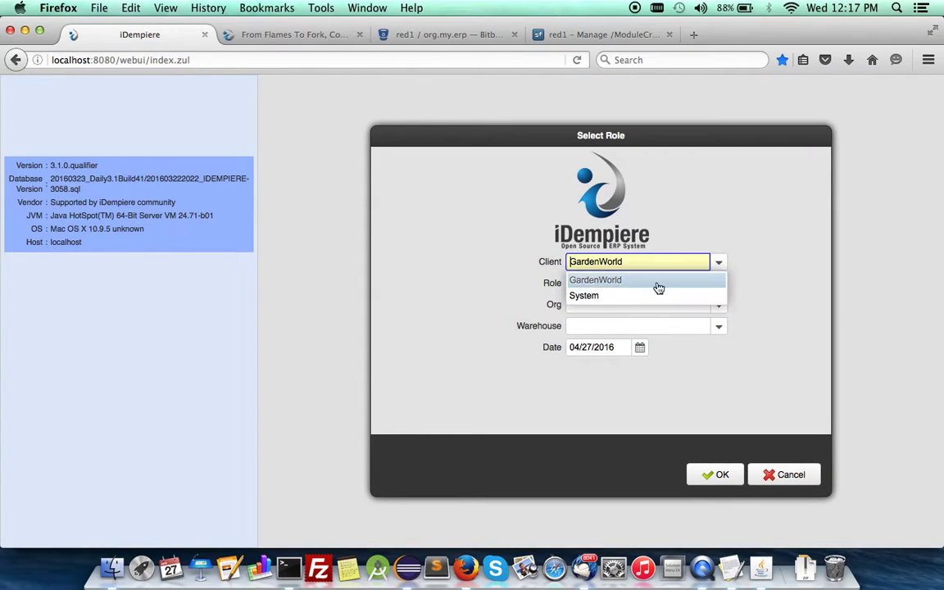
pyautogui.click(613, 296)
pyautogui.click(719, 474)
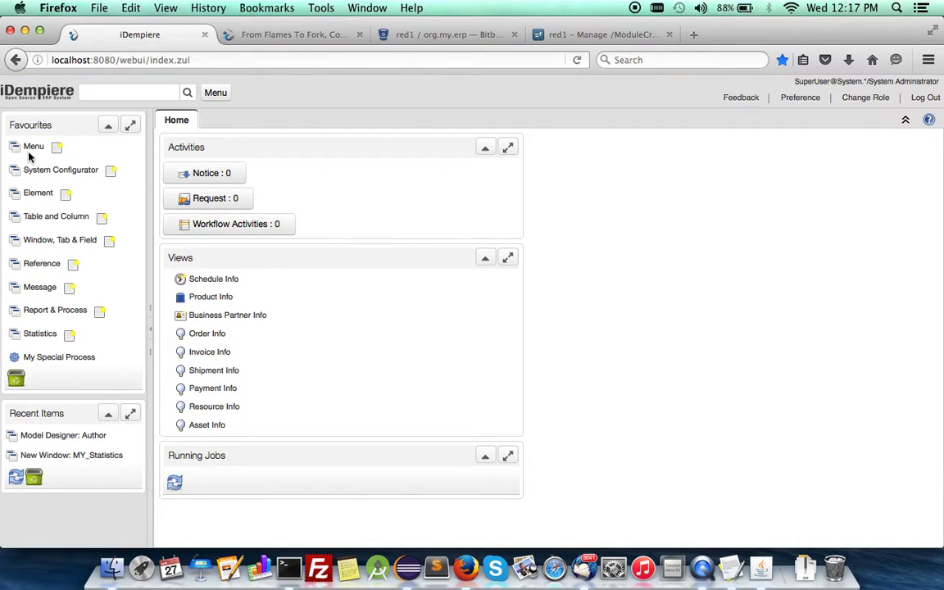
# Open the Menu window with an unfiltered lookup and show the My Special Process entry.
pyautogui.click(31, 149)
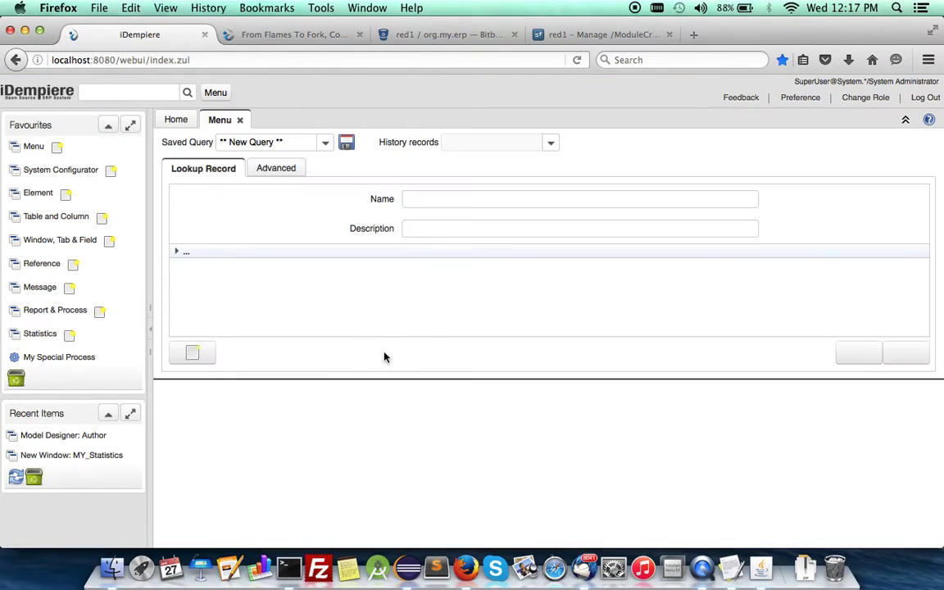
pyautogui.click(873, 349)
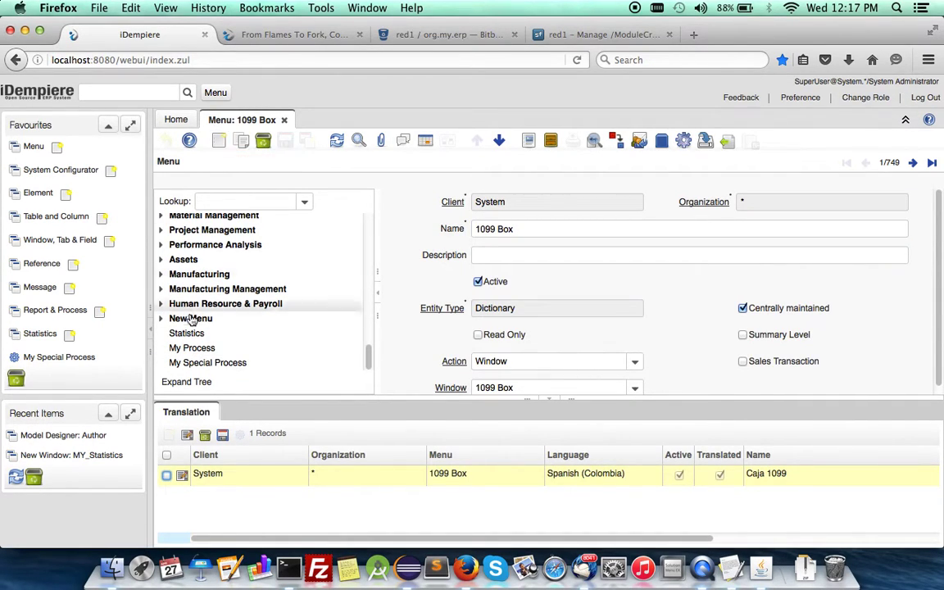
pyautogui.click(190, 367)
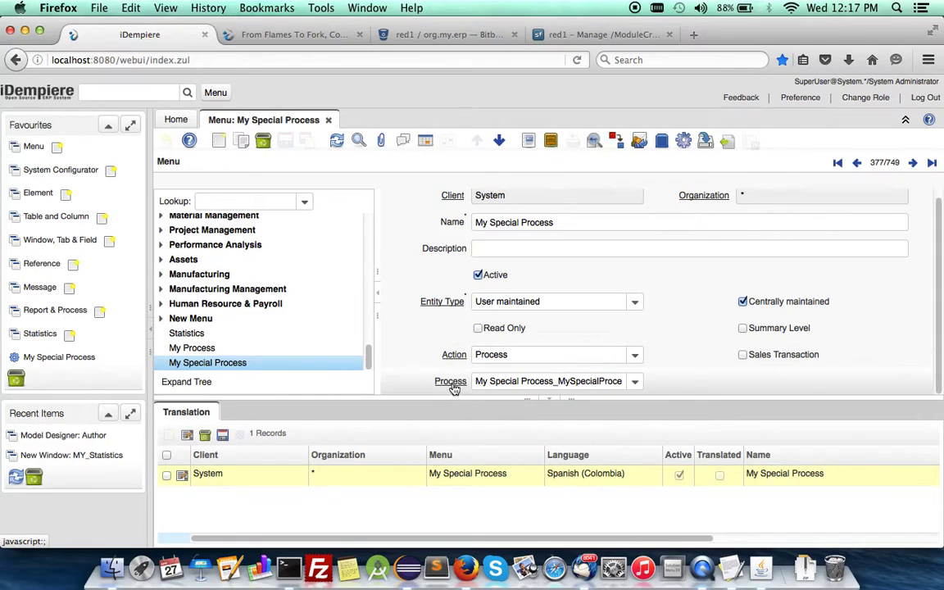
# Zoom from the menu entry to its linked process and examine the process's Classname and parameter list.
pyautogui.rightClick(486, 383)
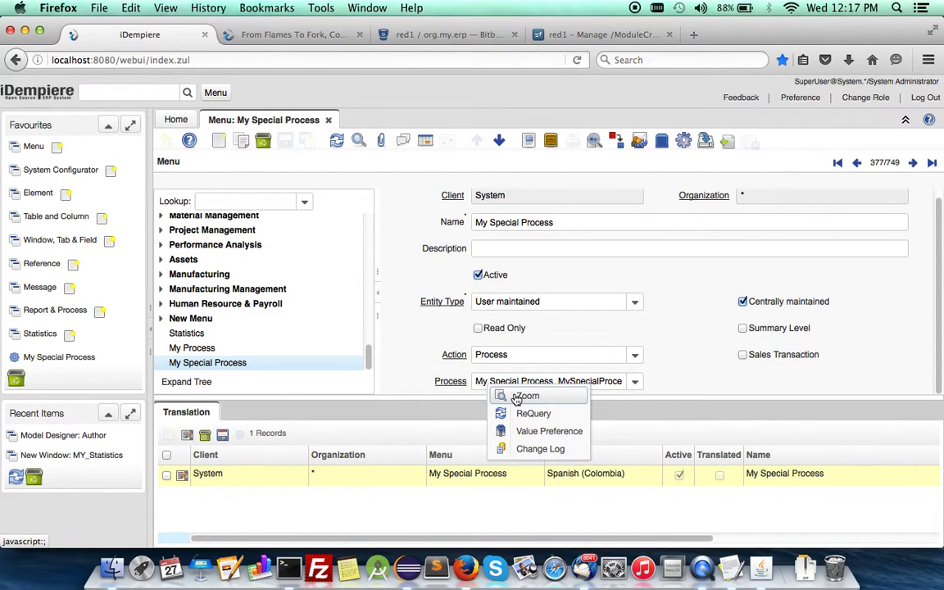
pyautogui.click(523, 397)
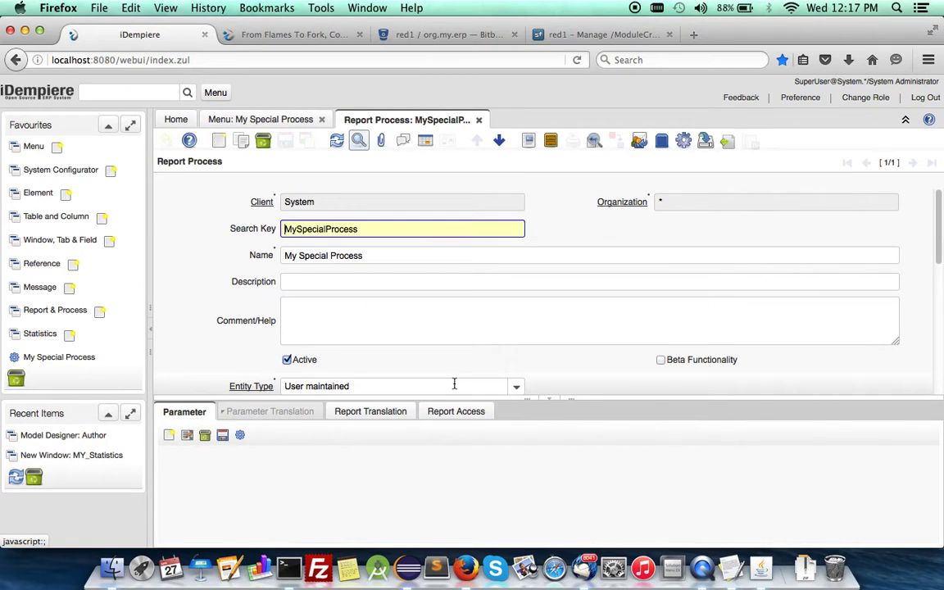
pyautogui.scroll(-4, 417, 311)
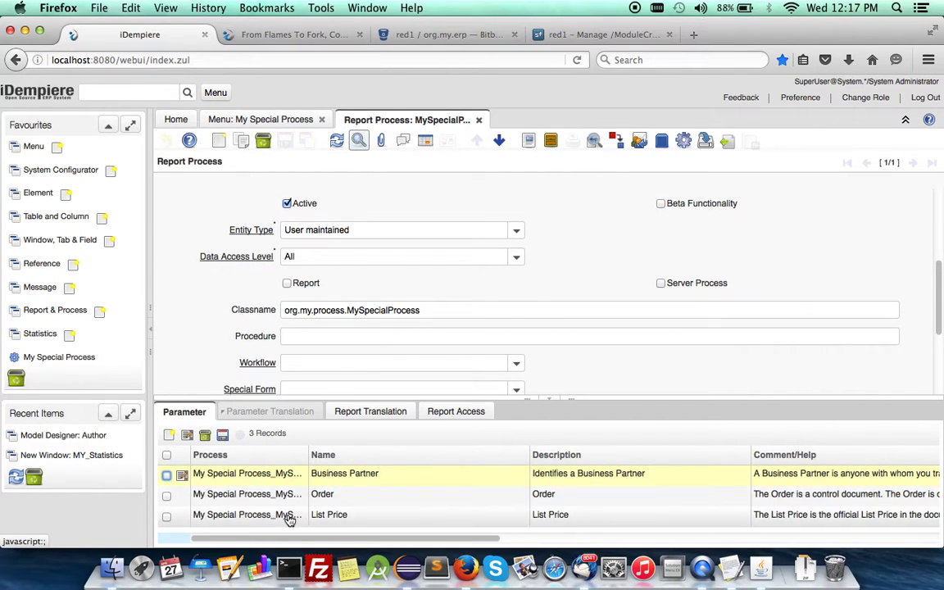
pyautogui.moveTo(433, 538); pyautogui.dragTo(384, 539)
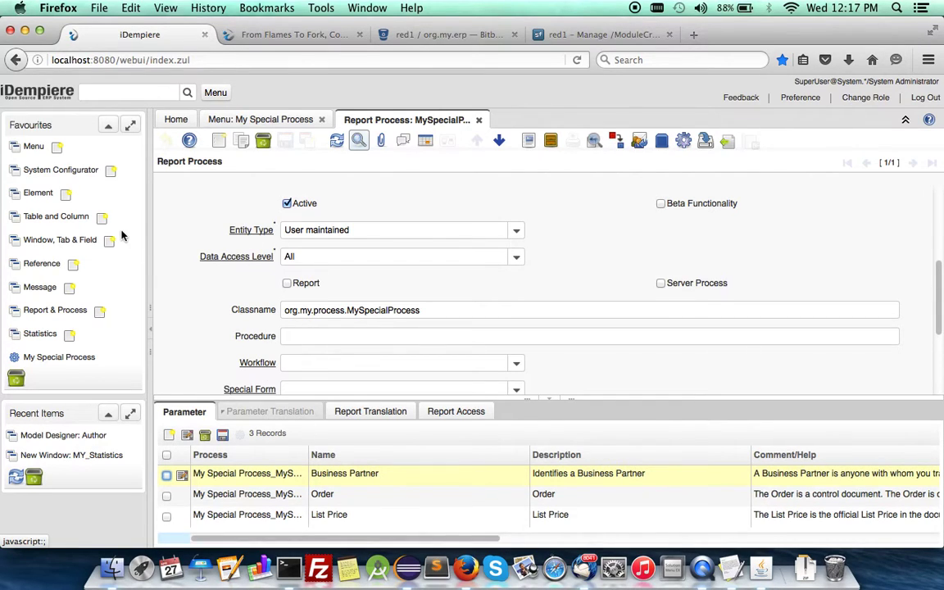
# Look up the Statistics window's definition in Window, Tab & Field.
pyautogui.click(47, 243)
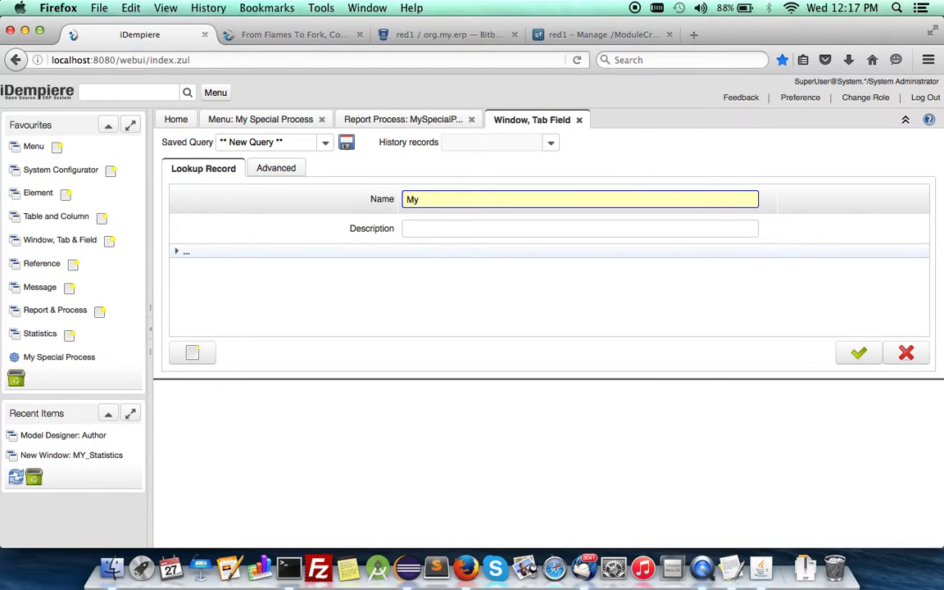
pyautogui.press('Return')
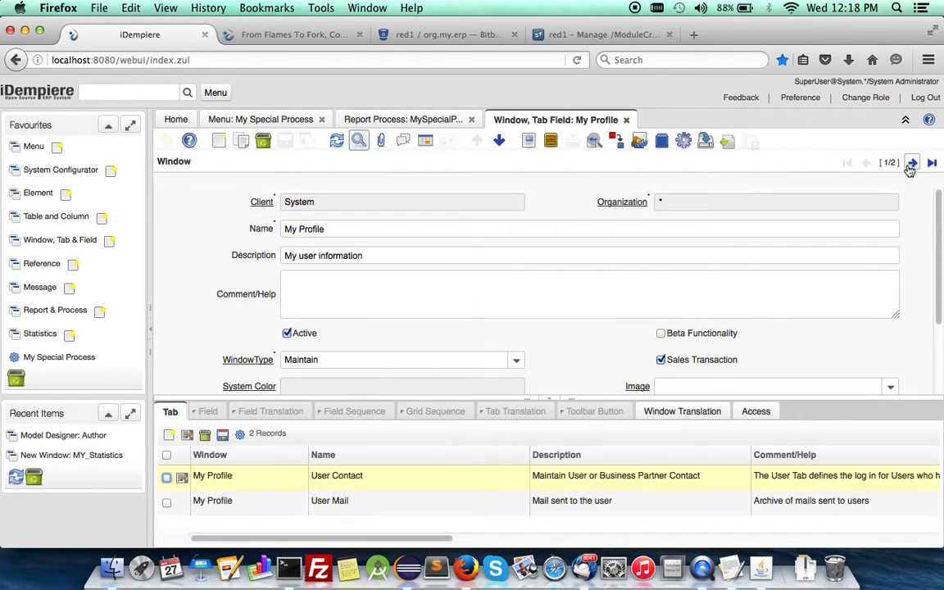
pyautogui.click(912, 162)
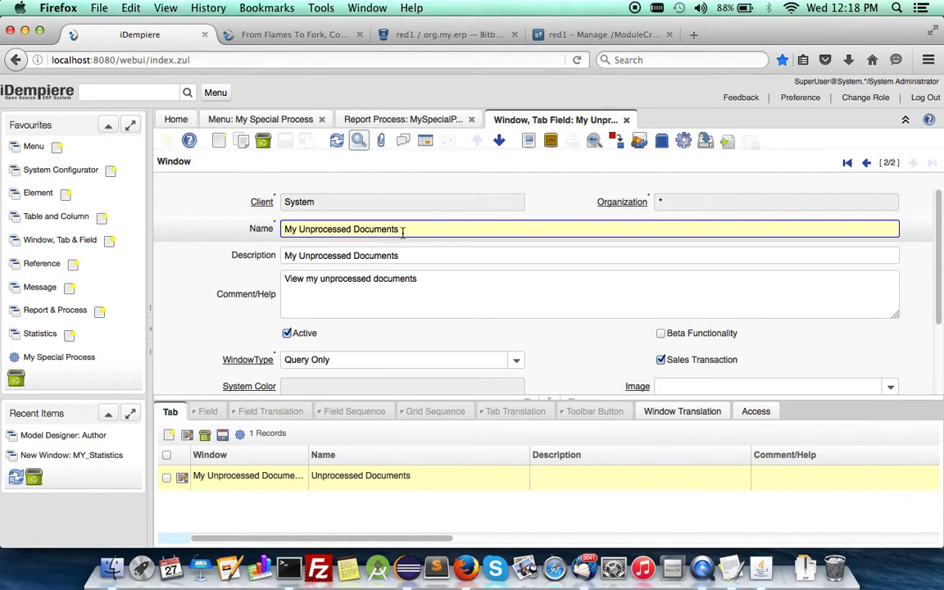
pyautogui.click(361, 143)
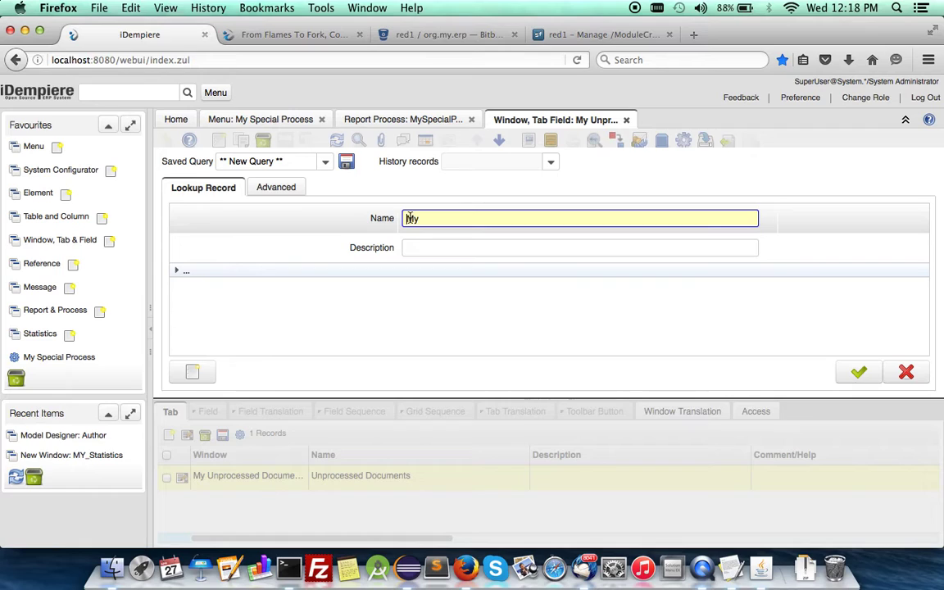
pyautogui.write('Statistics')
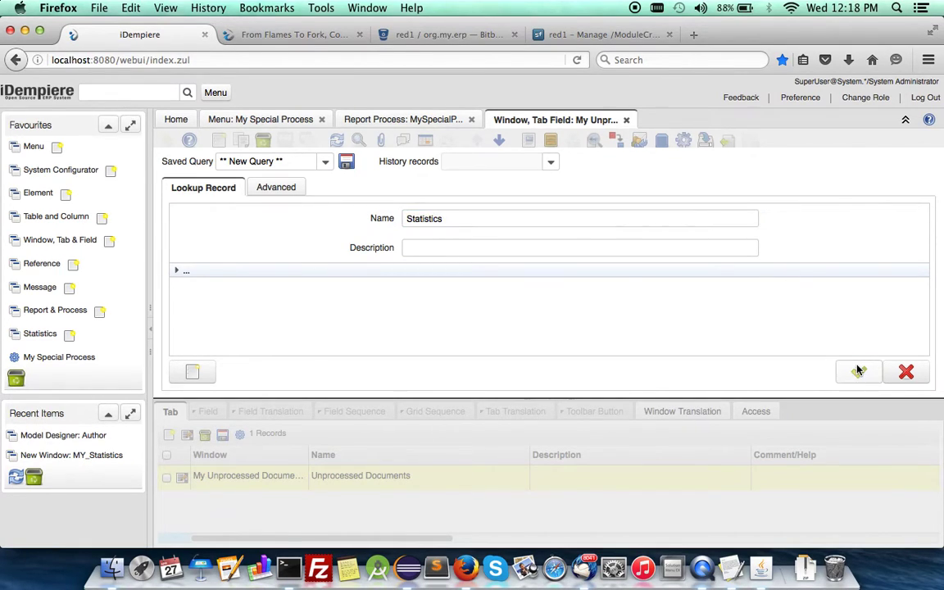
pyautogui.click(859, 372)
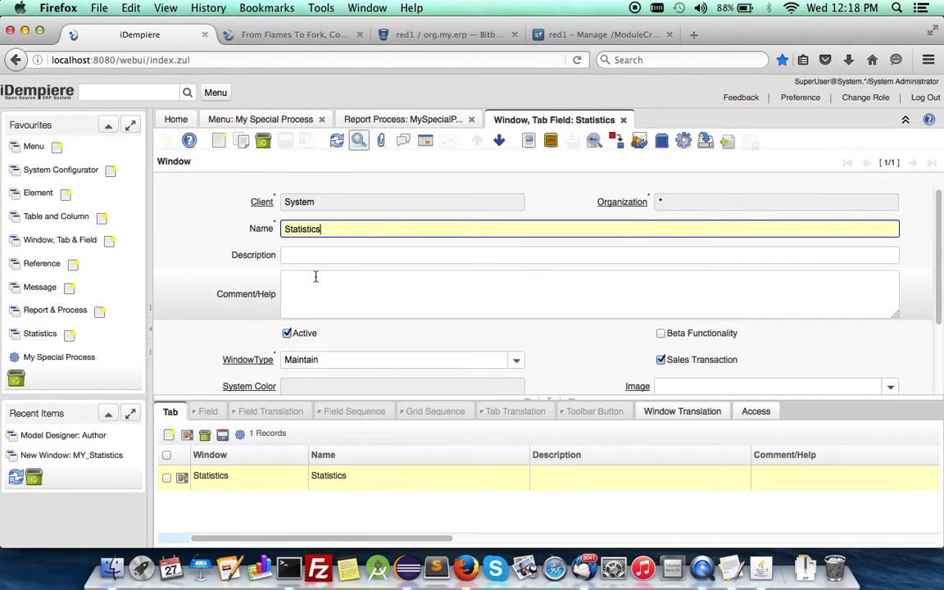
# Open the Statistics tab's MySpecialProcess toolbar button record and zoom to the process it calls.
pyautogui.click(183, 480)
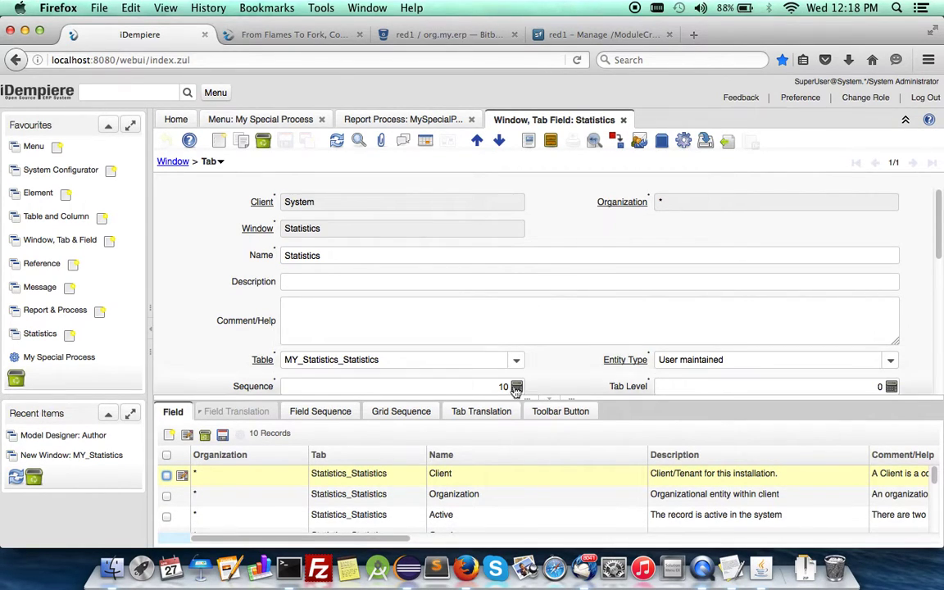
pyautogui.click(569, 413)
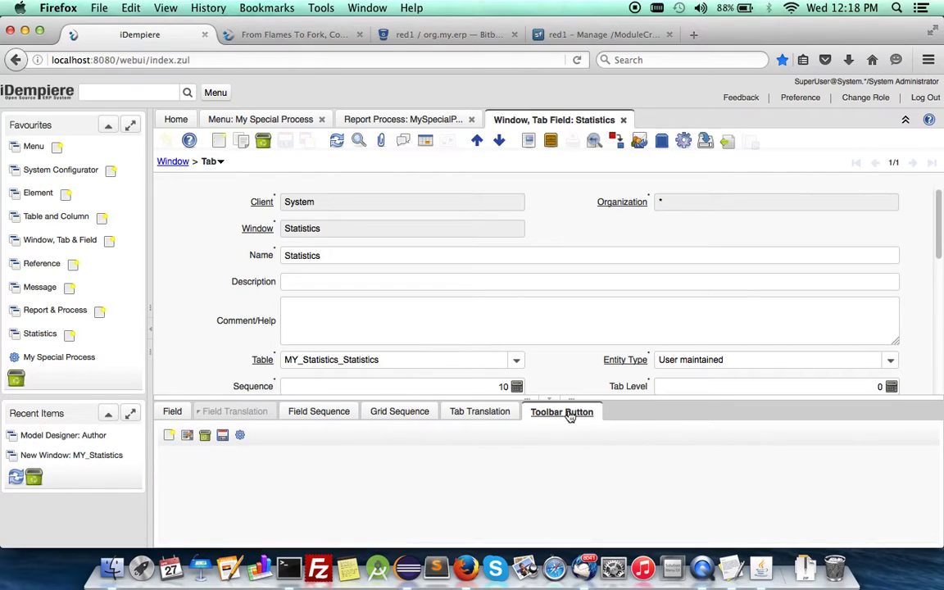
pyautogui.click(182, 476)
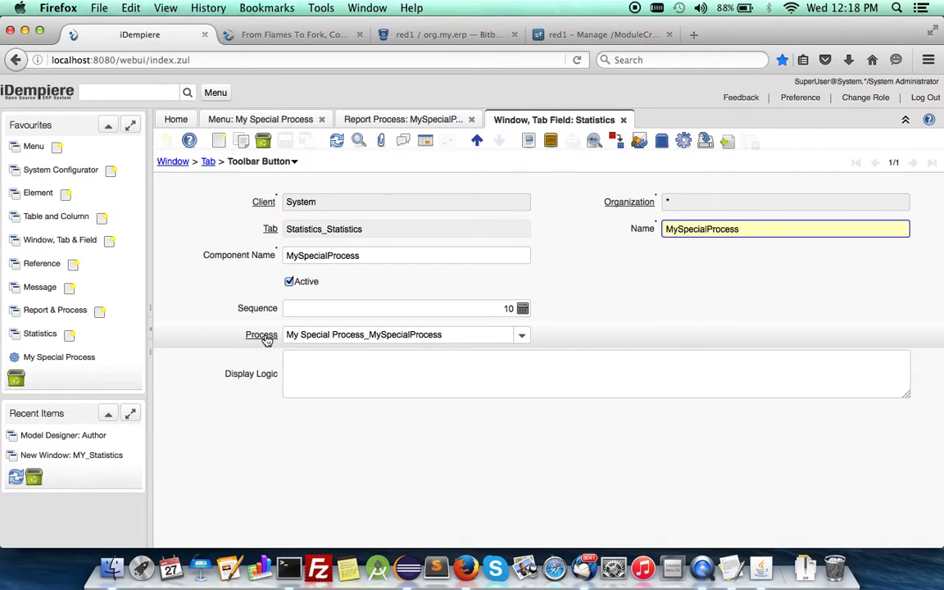
pyautogui.click(261, 335)
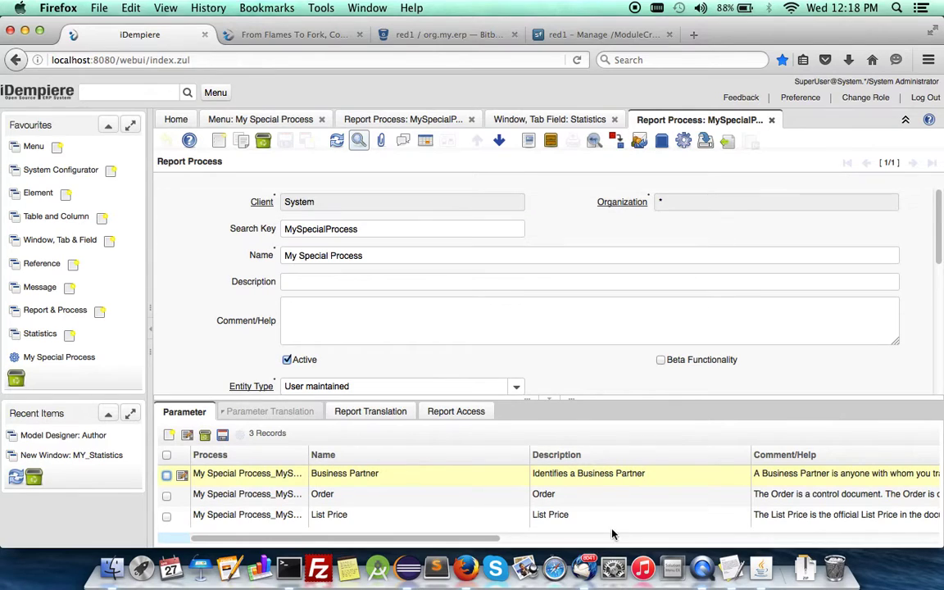
# Switch to the Aladdin Magic Plugin forum post and read its instructions on GenerateProcess, the generated files and the plugin.xml extension.
pyautogui.click(284, 37)
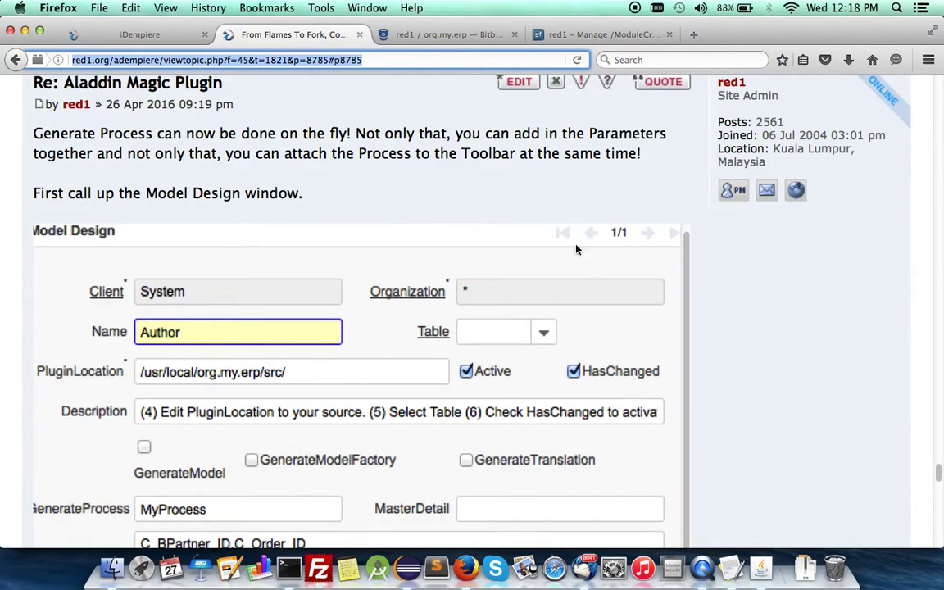
pyautogui.scroll(-10, 749, 412)
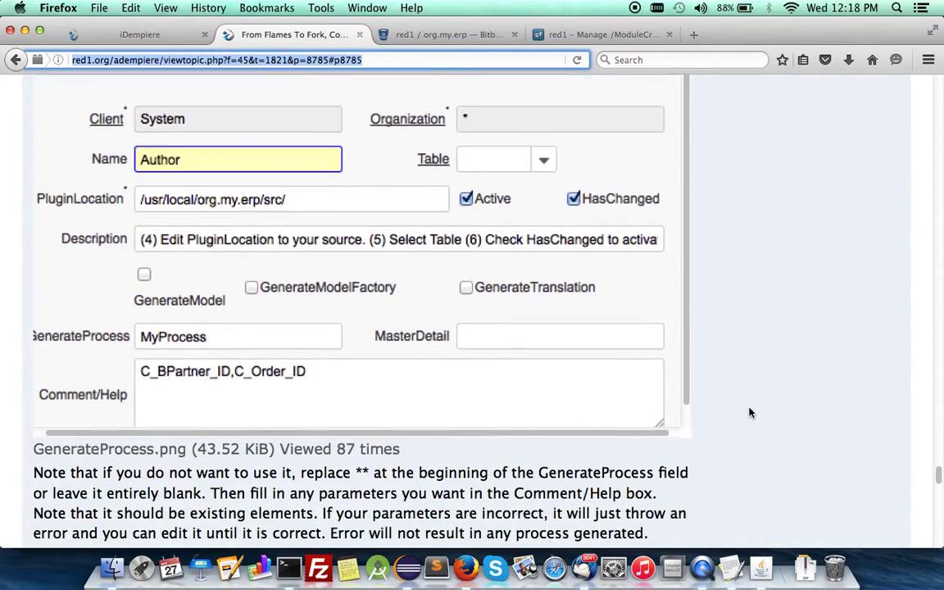
pyautogui.scroll(-12, 749, 412)
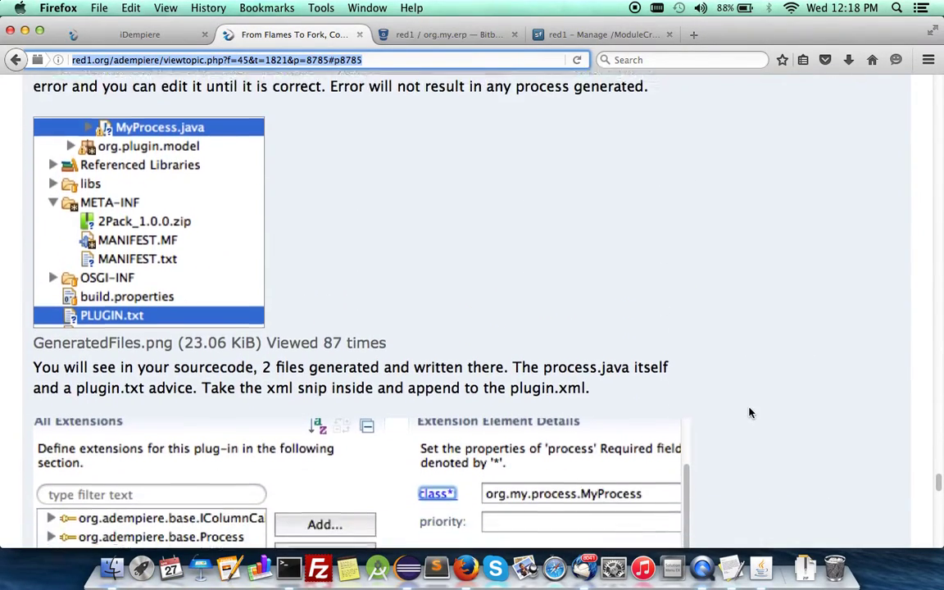
pyautogui.scroll(-1, 749, 412)
pyautogui.scroll(2, 749, 412)
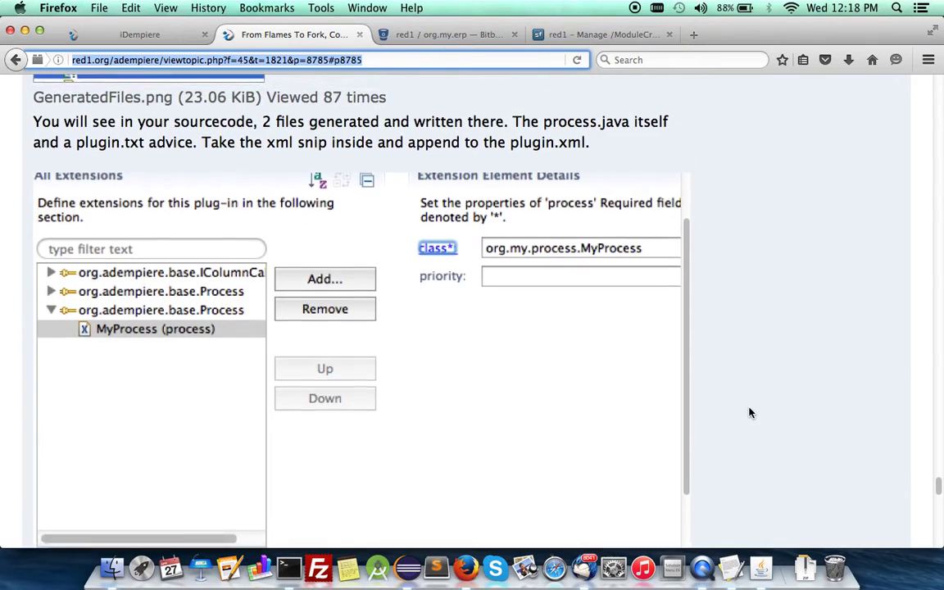
# Switch to Eclipse's Java perspective and compare the org.my.erp plug-in's extensions with the XML snippet in PLUGIN.txt.
pyautogui.click(409, 580)
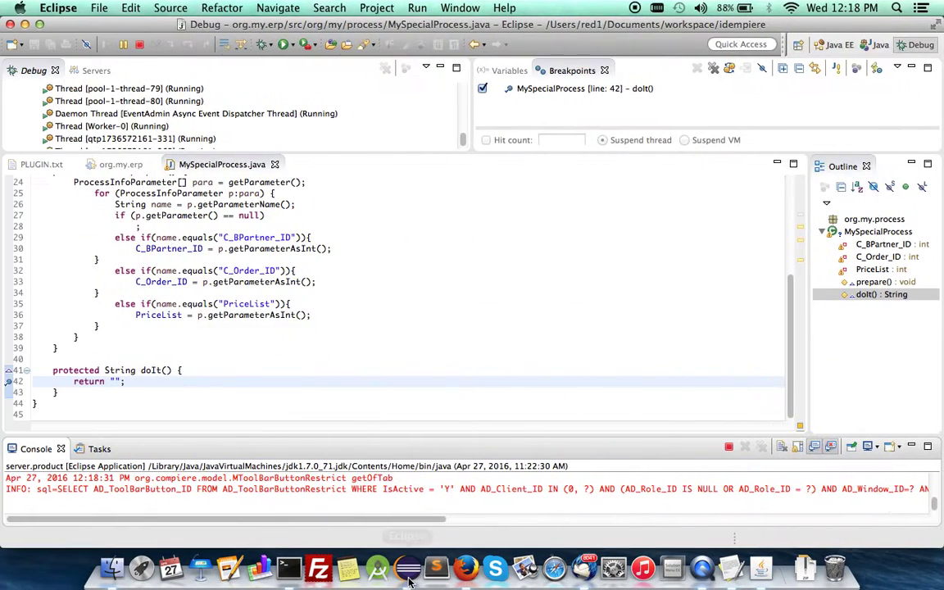
pyautogui.click(877, 46)
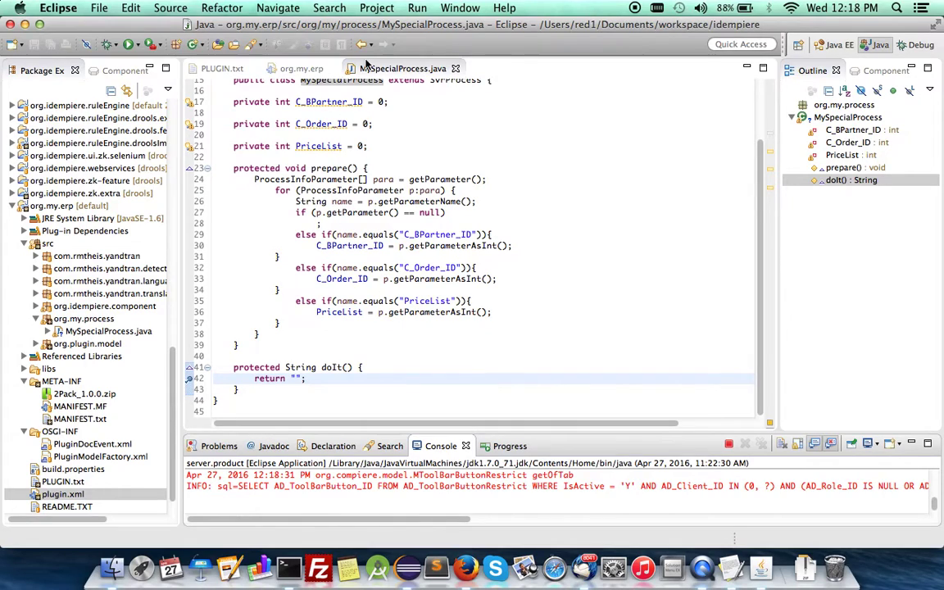
pyautogui.click(296, 68)
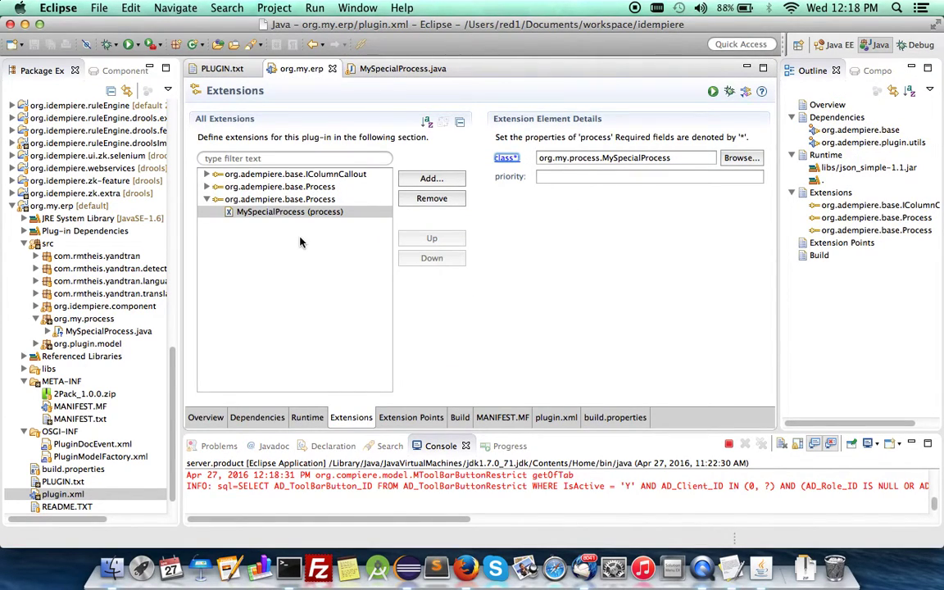
pyautogui.click(213, 68)
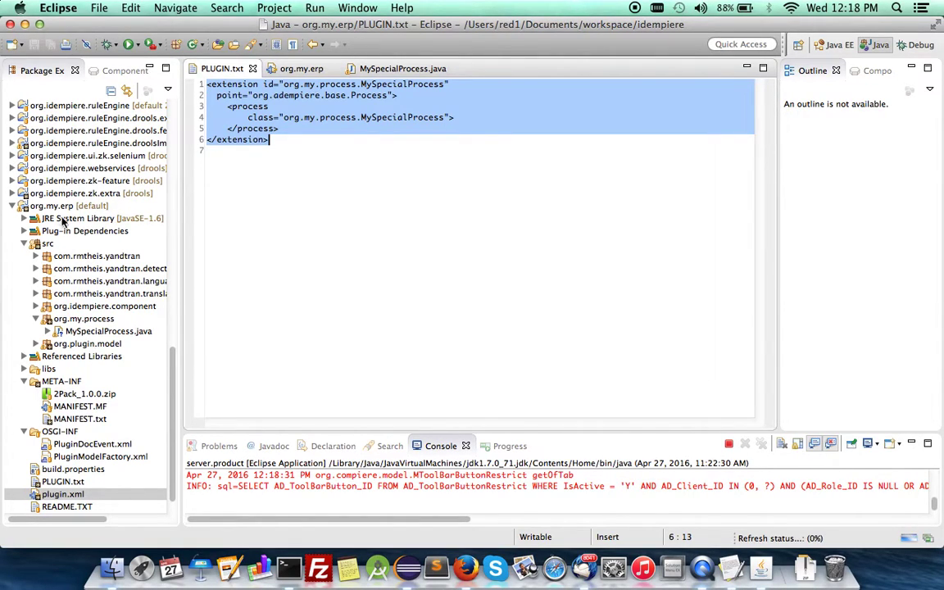
# Refresh the org.my.erp project in the package explorer.
pyautogui.click(56, 207)
pyautogui.rightClick(55, 211)
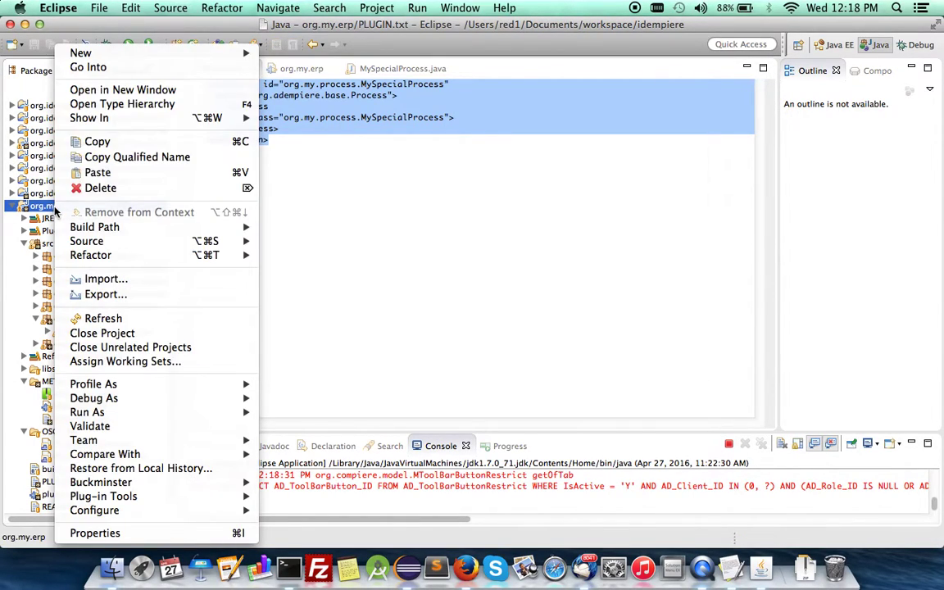
pyautogui.click(104, 320)
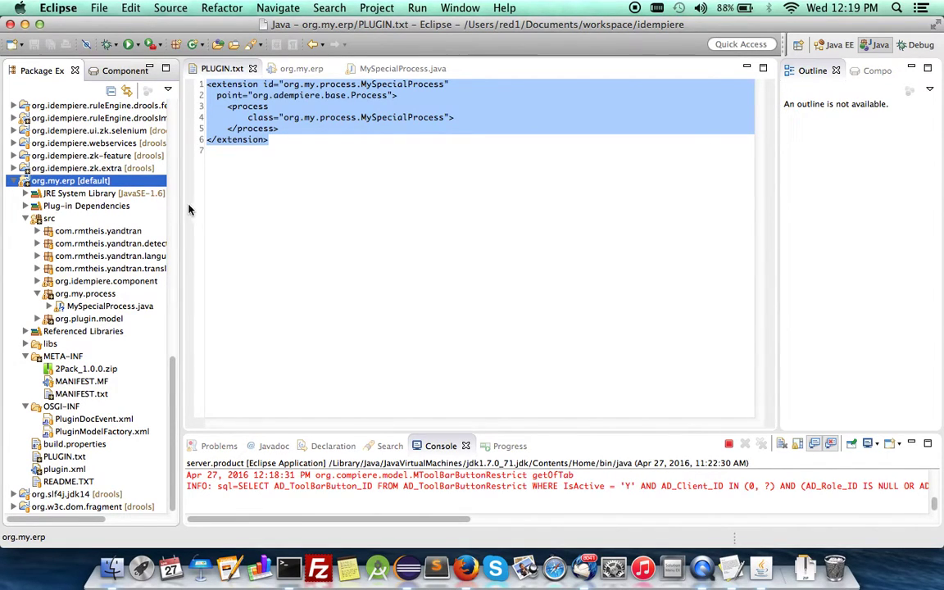
# Open the plug-in's MANIFEST.MF and examine its source and the overview's exporting section.
pyautogui.doubleClick(81, 381)
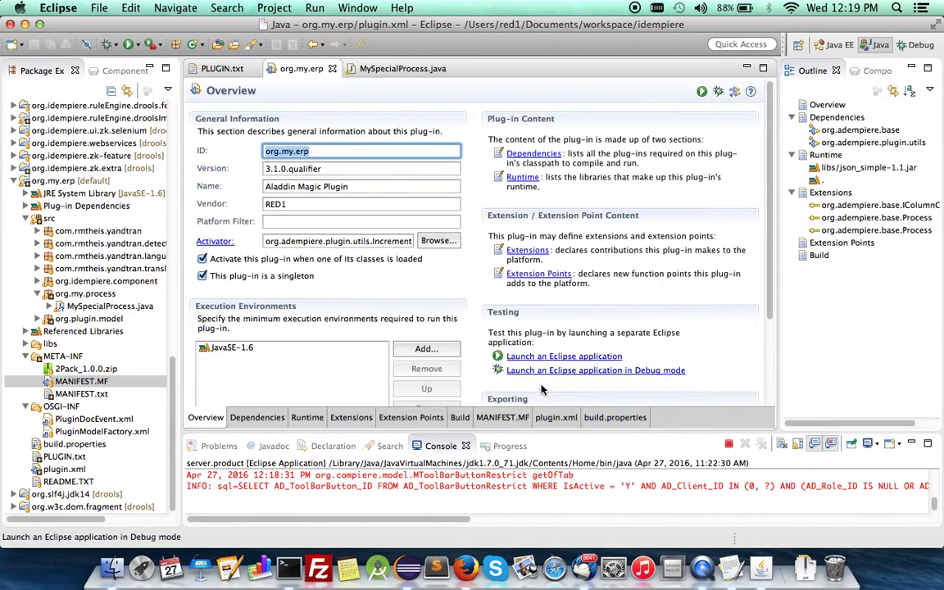
pyautogui.click(505, 417)
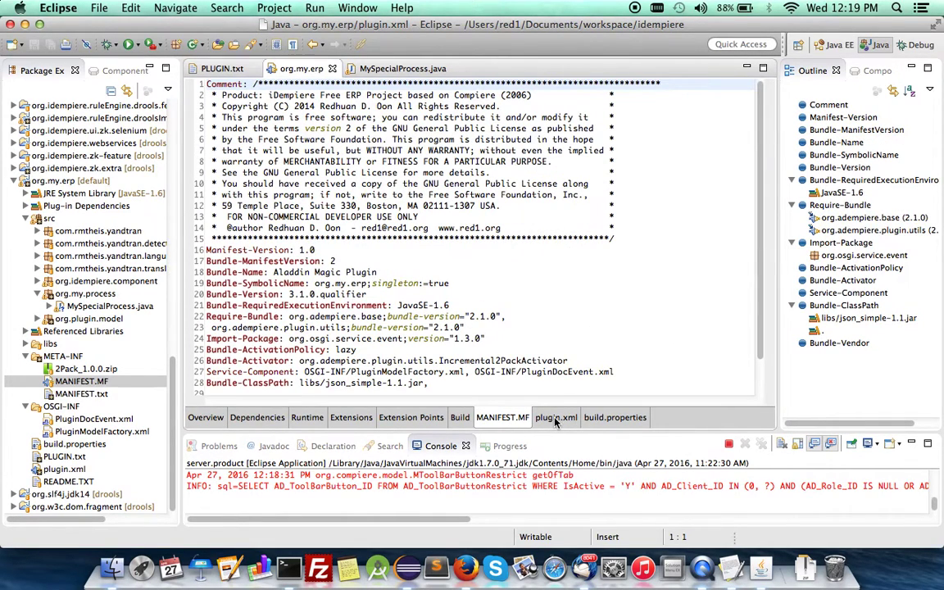
pyautogui.click(200, 417)
pyautogui.scroll(-5, 761, 287)
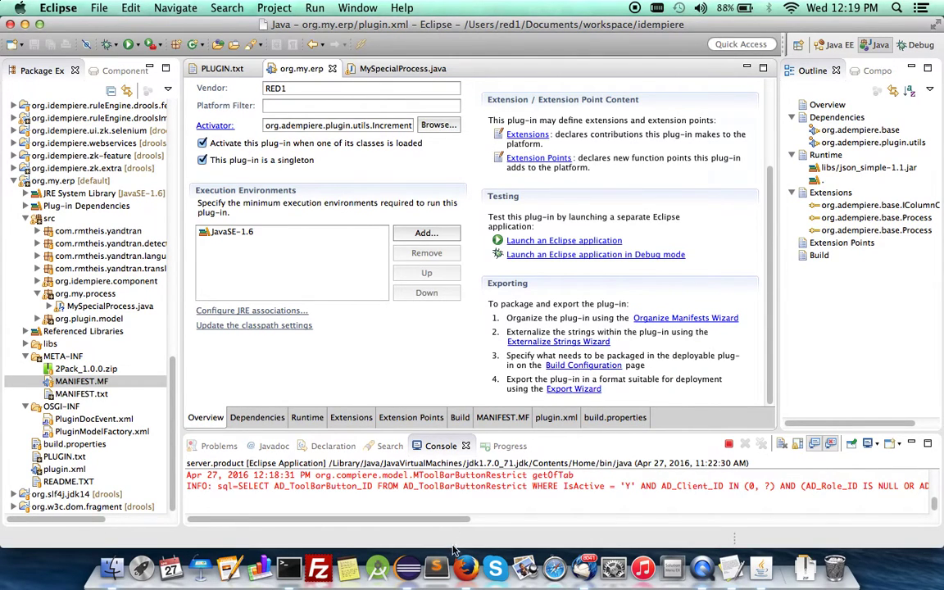
# Switch to Firefox and view the org.my.erp repository overview on Bitbucket and the ModuleCreator page on SourceForge.
pyautogui.click(465, 567)
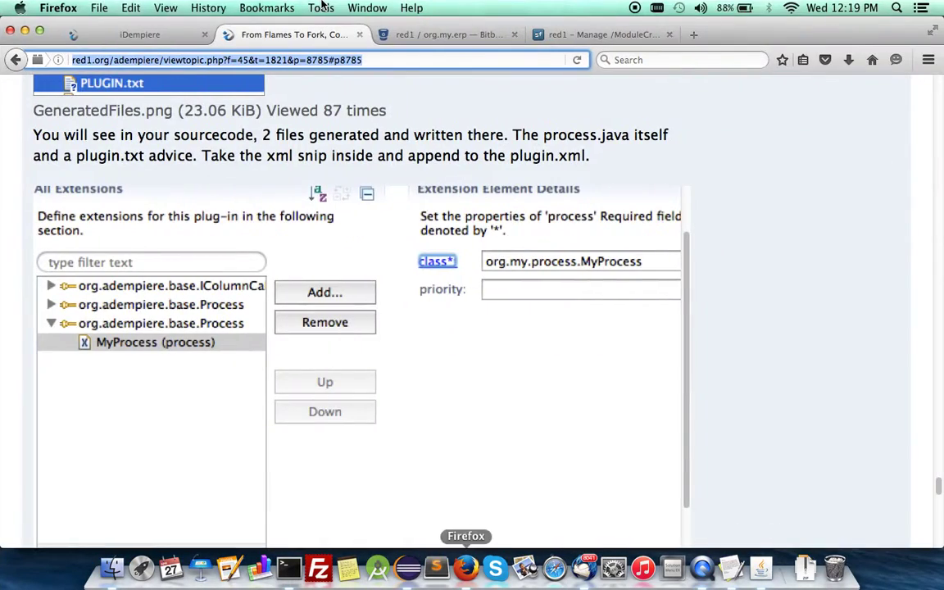
pyautogui.click(449, 36)
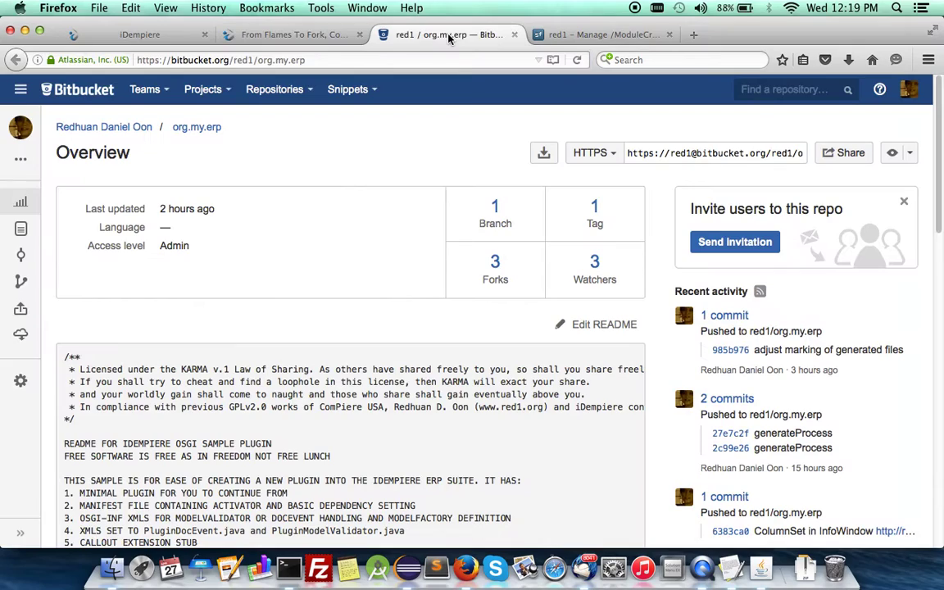
pyautogui.click(532, 34)
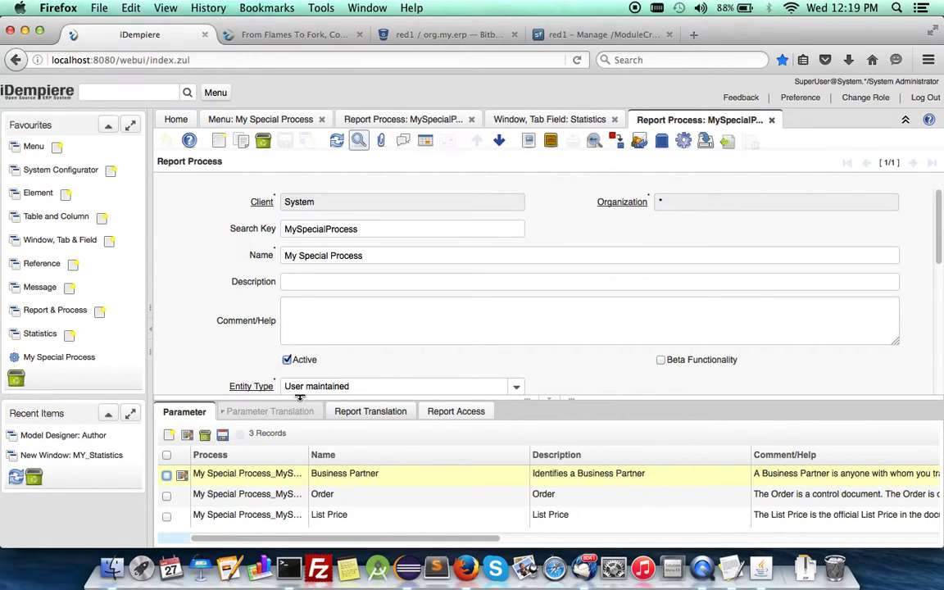
# Find the Pack Out window in iDempiere with the search "pack o" and examine the ModuleCreator export package and its details.
pyautogui.click(96, 90)
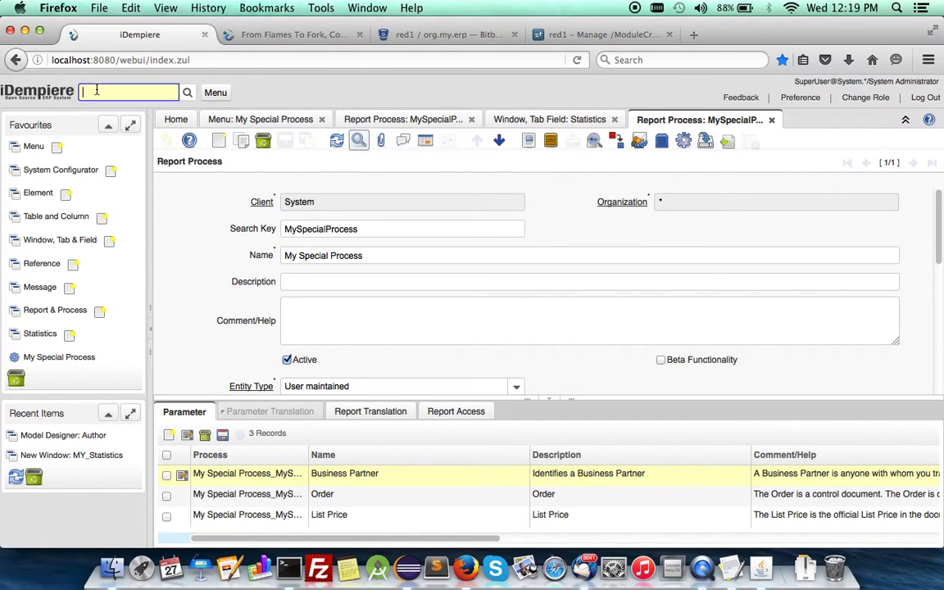
pyautogui.write('pack o')
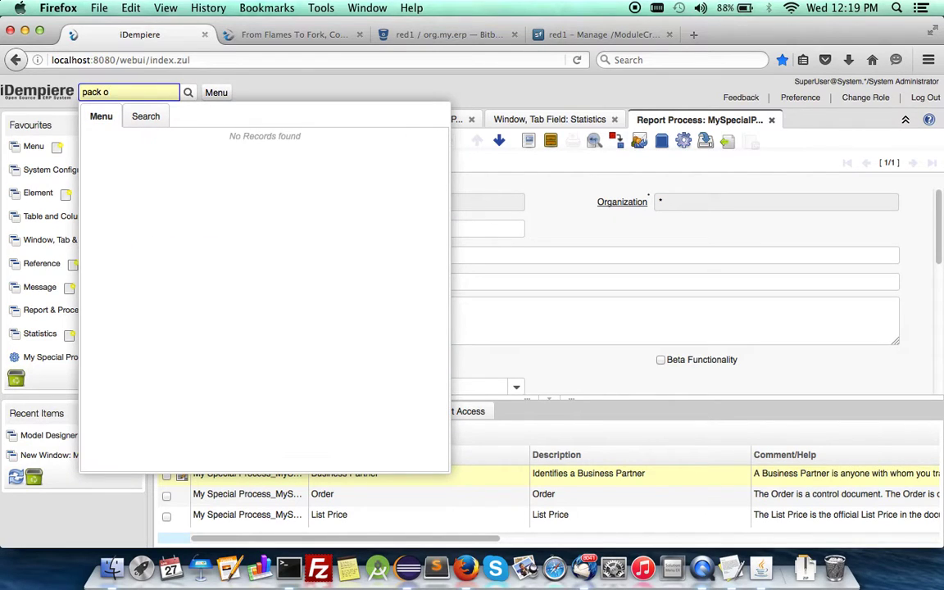
pyautogui.click(119, 145)
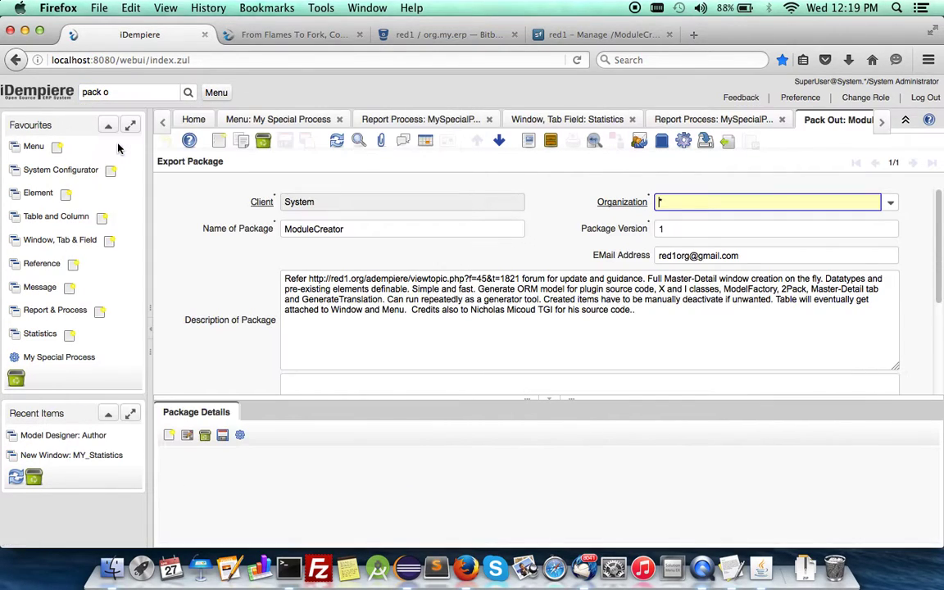
pyautogui.scroll(-3, 373, 249)
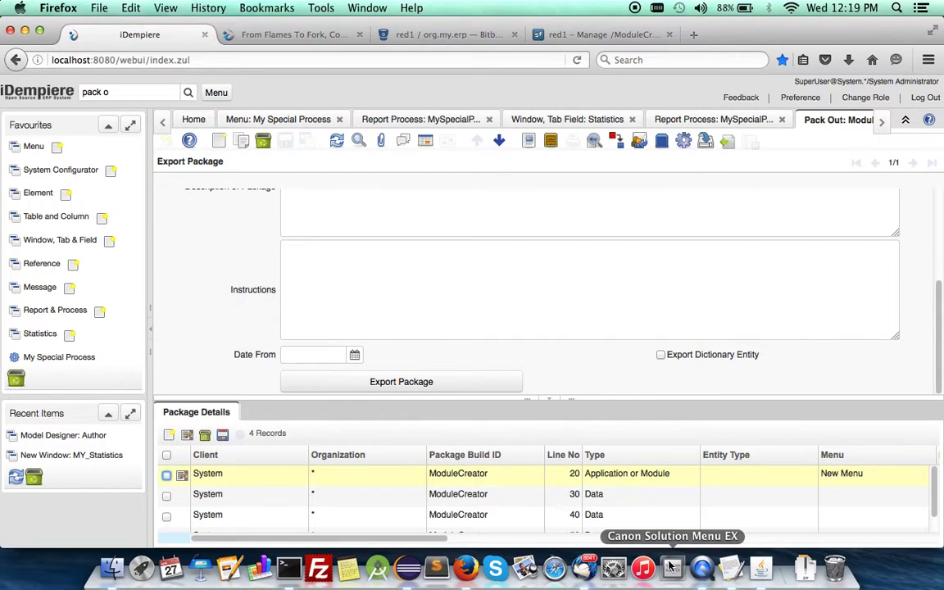
# Switch to the TextEdit notes and review the process creation outline through the forum, source and binary resource links.
pyautogui.click(732, 567)
pyautogui.scroll(-1, 492, 316)
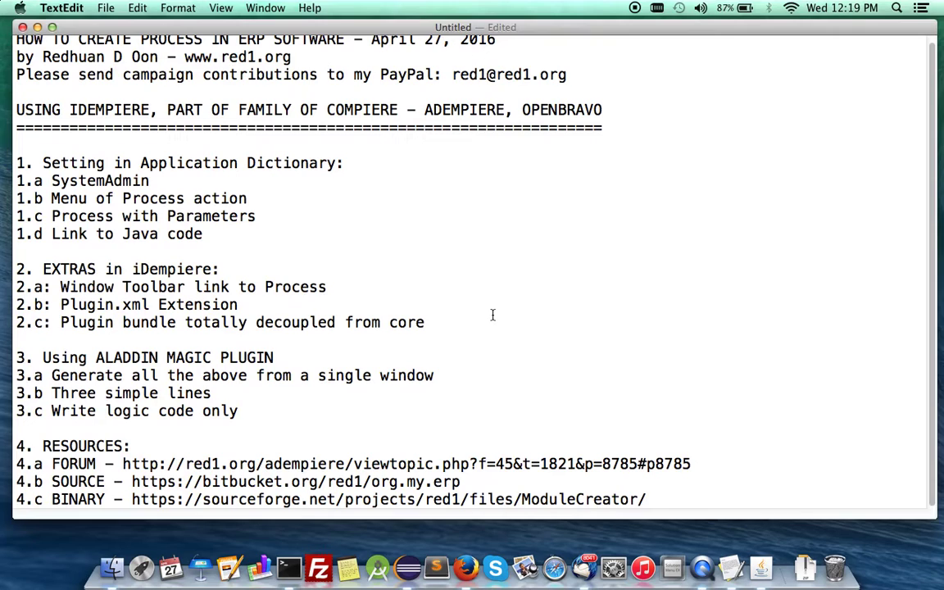
pyautogui.scroll(1, 493, 316)
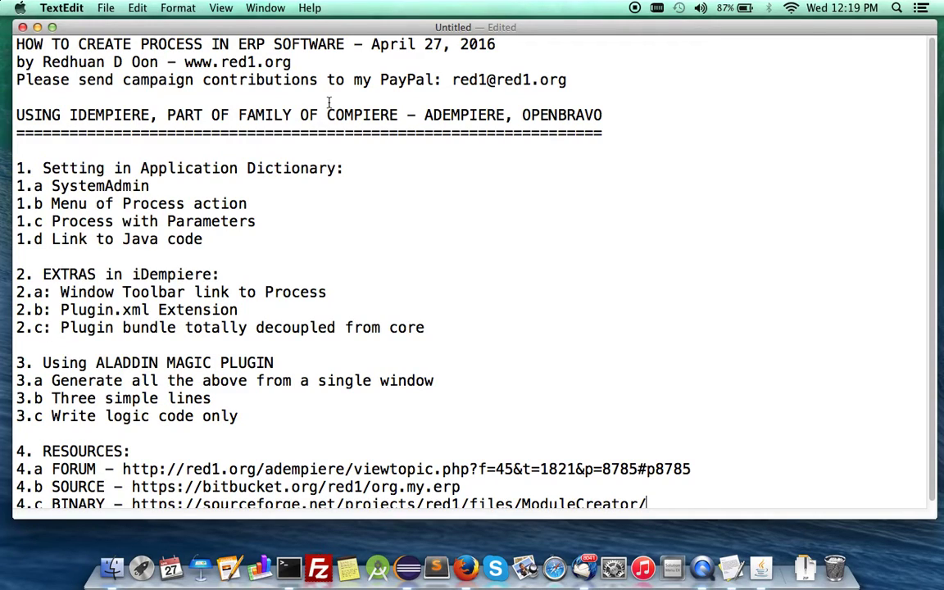
pyautogui.scroll(-1, 495, 411)
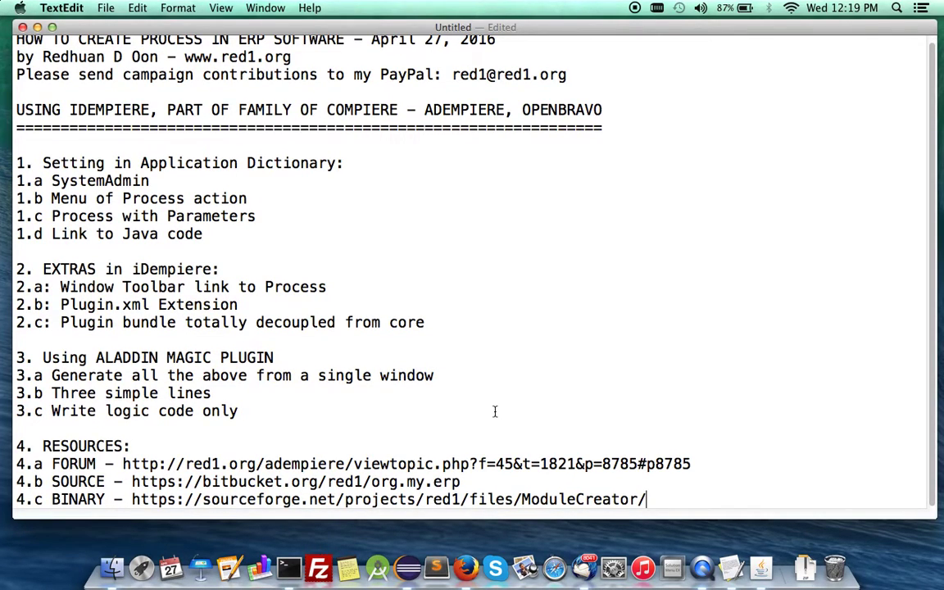
pyautogui.click(634, 10)
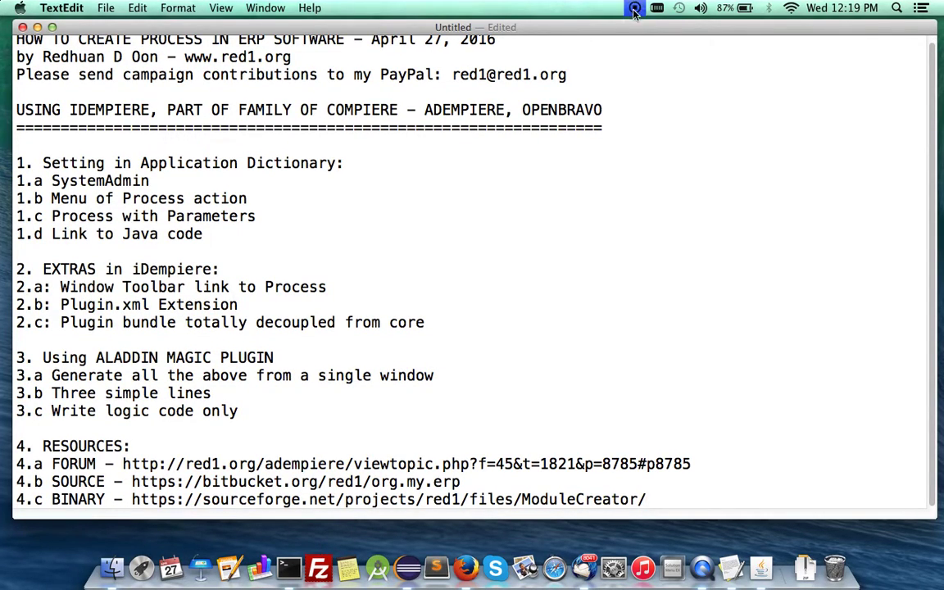